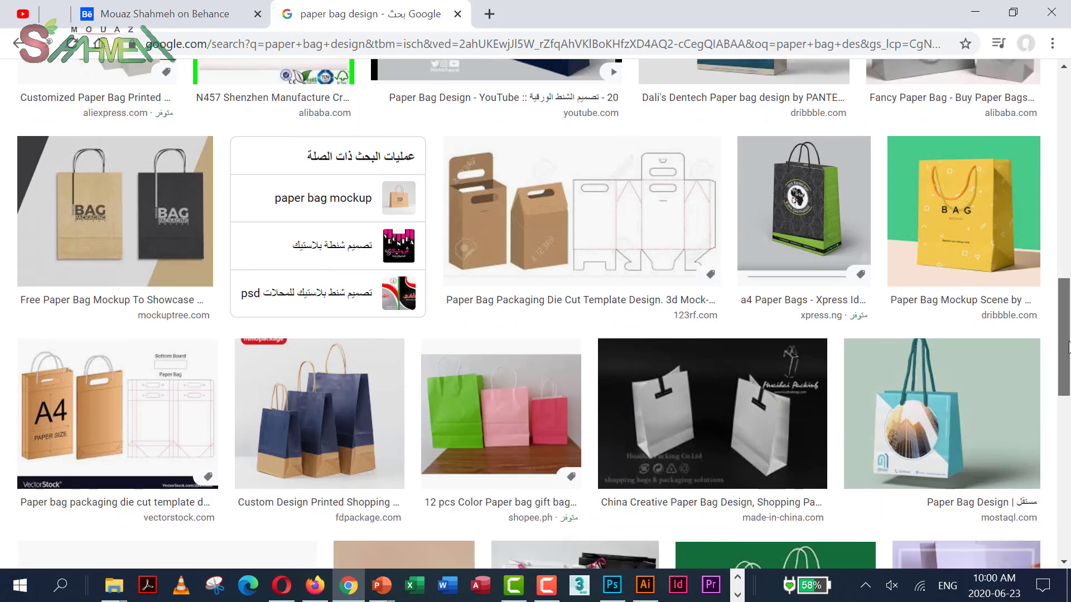
Browse the paper bag design image results for packaging layout and colour ideas.
scroll(1063, 341, "down", 6)
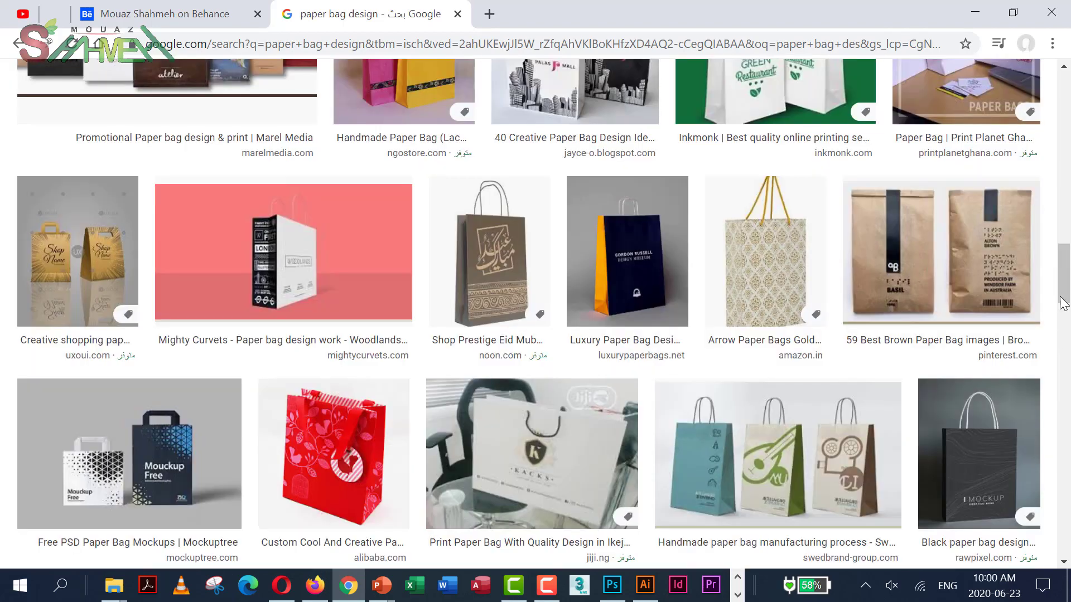
scroll(1066, 312, "down", 3)
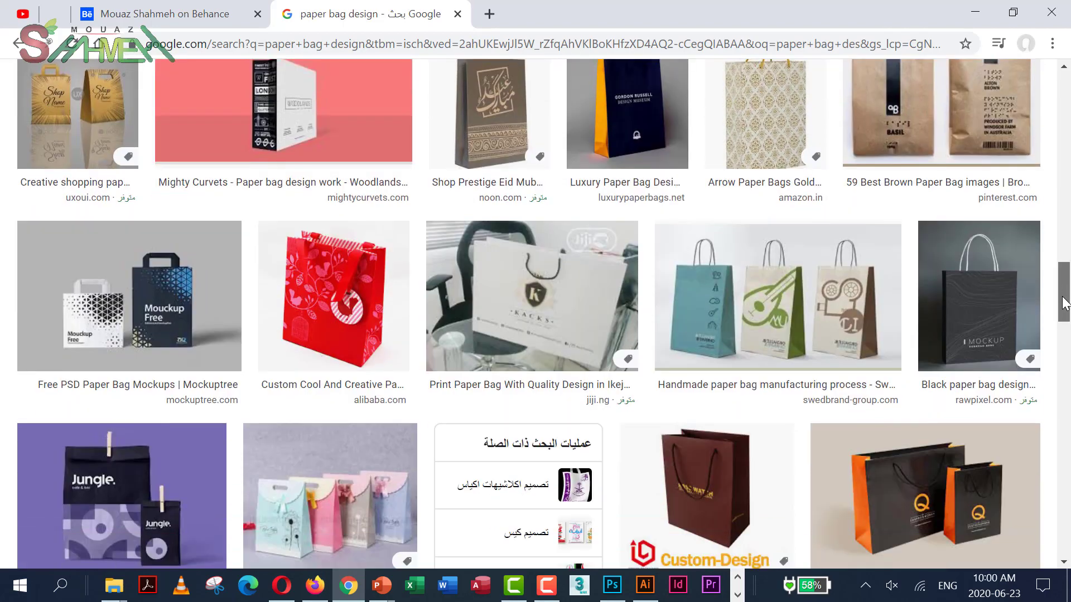
scroll(1065, 304, "down", 3)
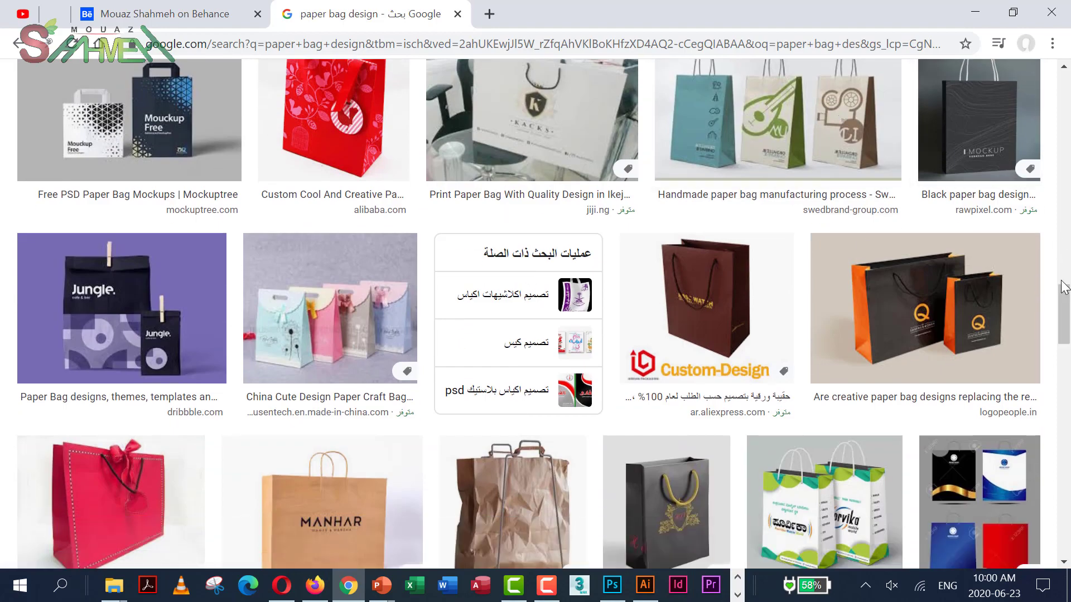
scroll(1067, 332, "down", 3)
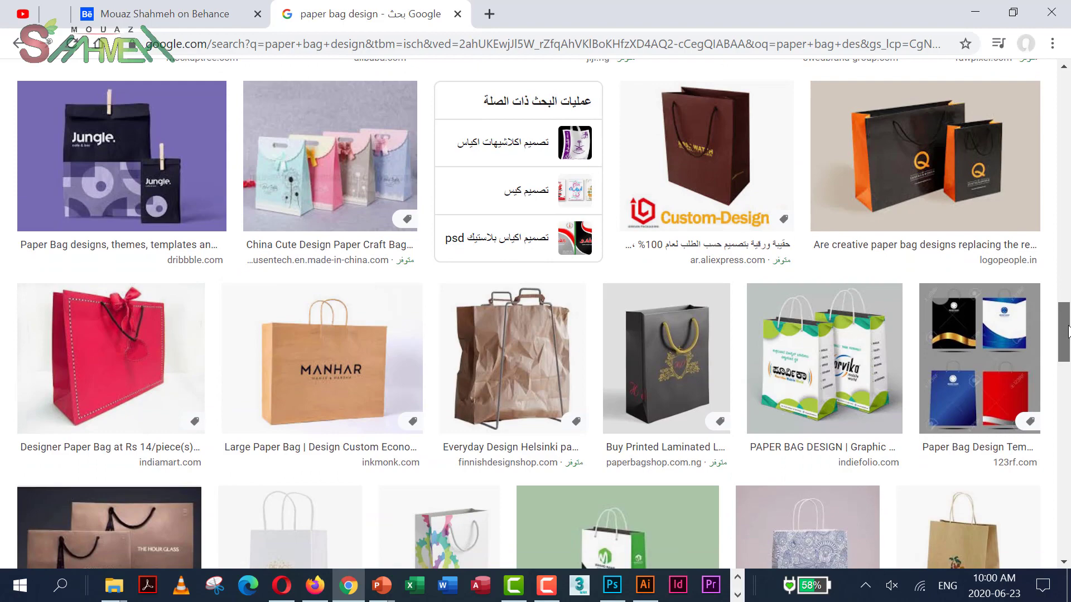
left_click_drag(1066, 332, 1067, 440)
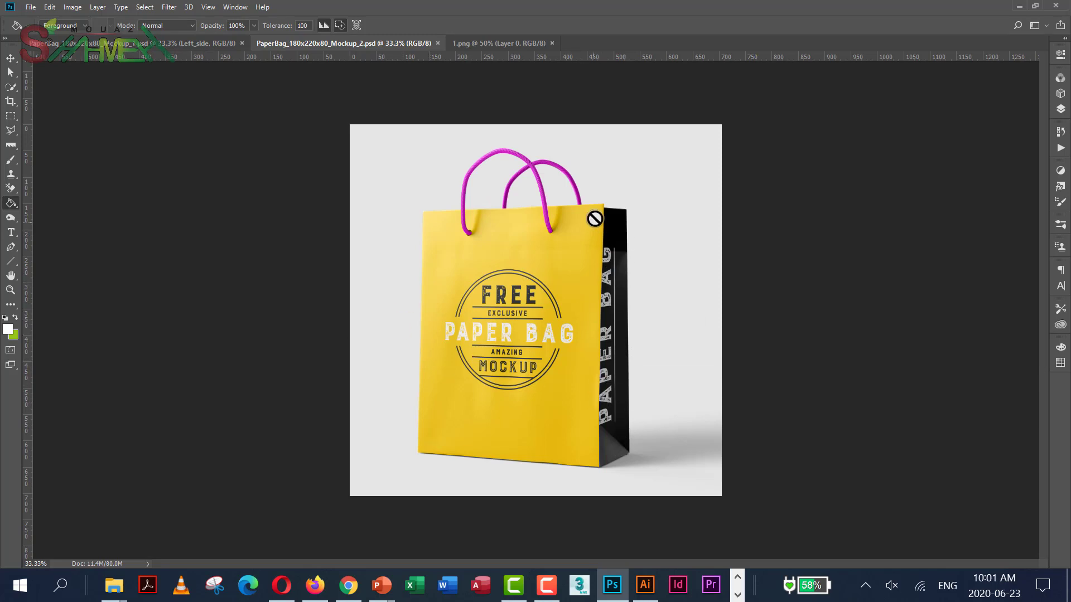
Switch to Photoshop's PaperBag_180x220x80_Mockup_1.psd and open the contents of the Front side smart object for editing.
left_click(138, 45)
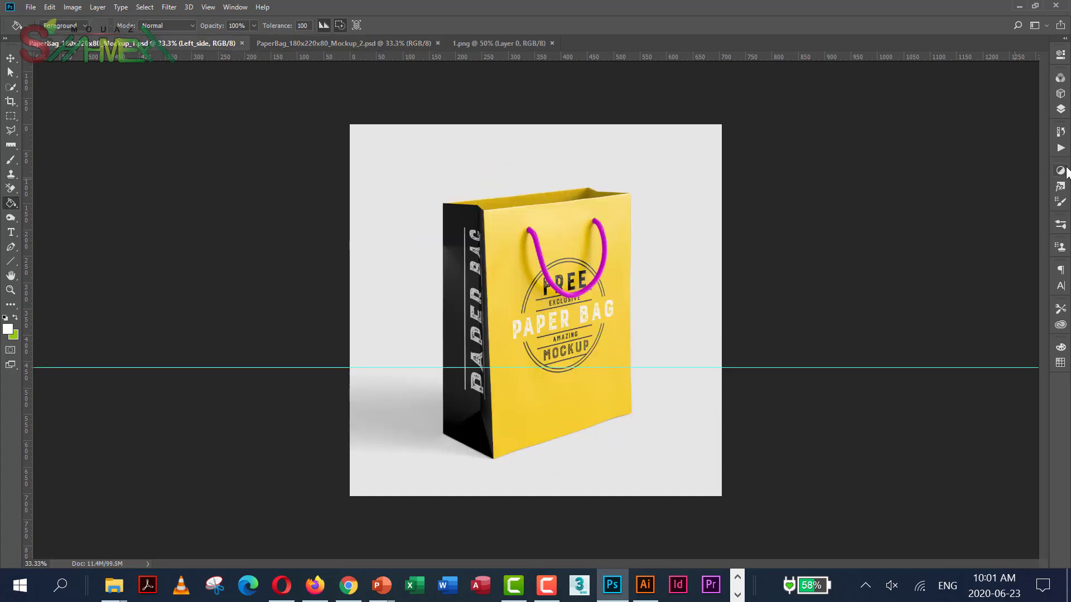
left_click(1060, 109)
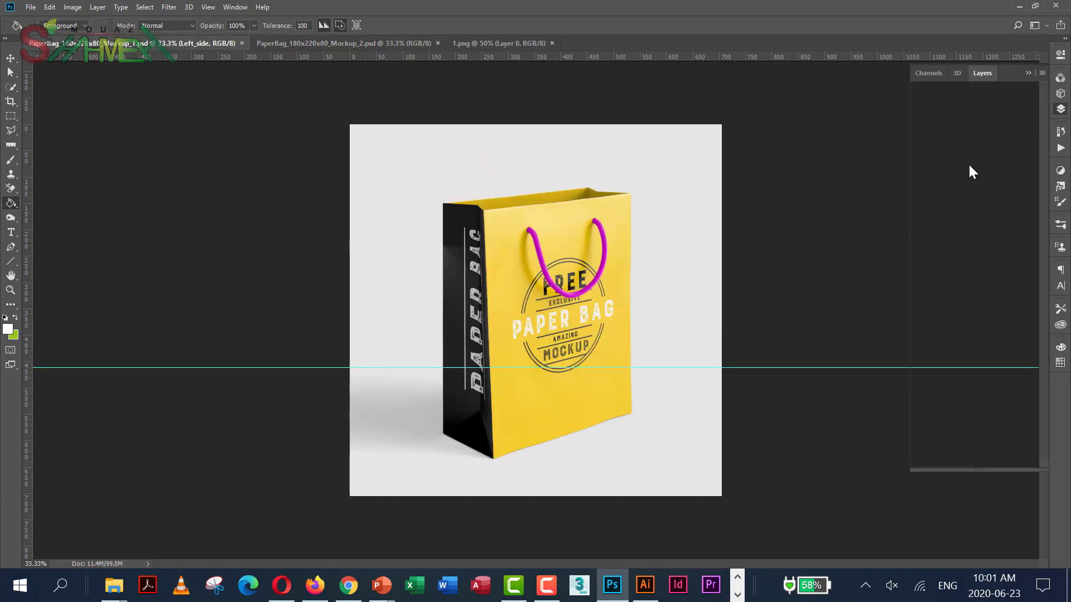
left_click(952, 206)
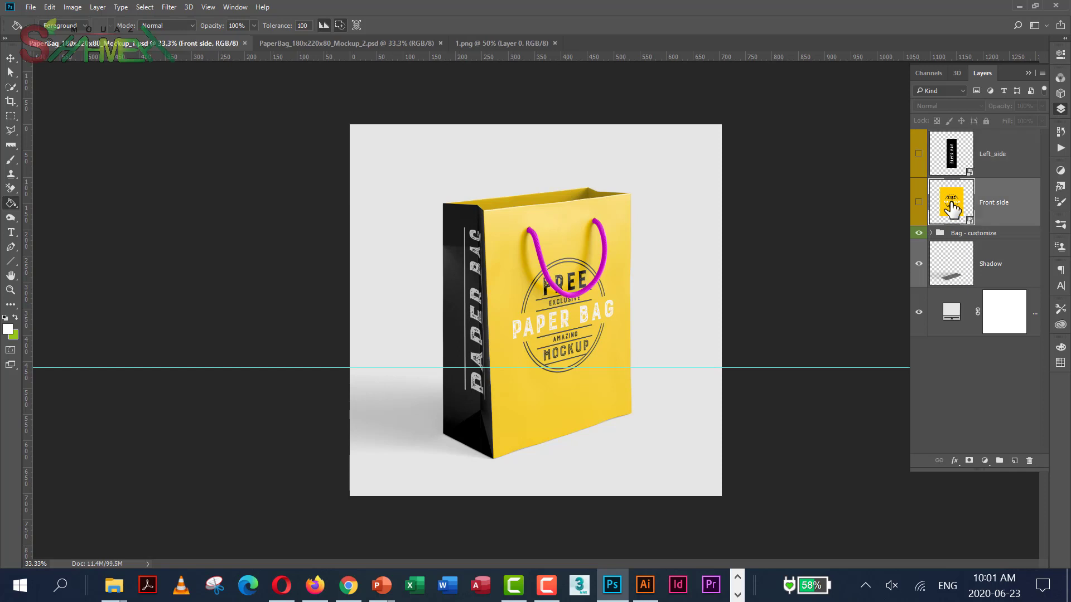
double_click(952, 209)
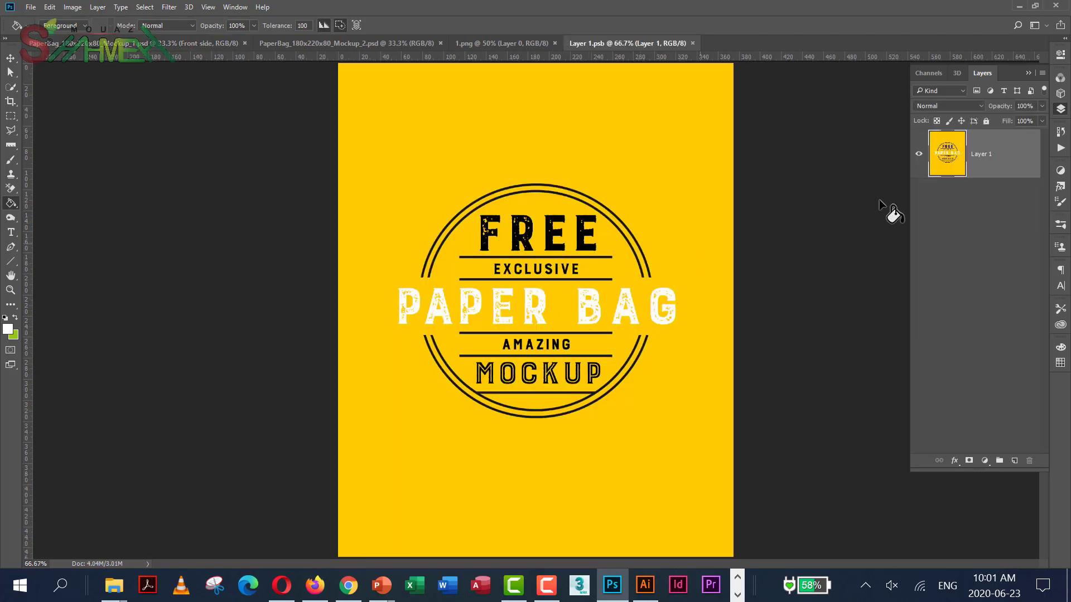
Hide the existing front artwork, add a new layer and fill it with the lime green swatch colour.
left_click(918, 154)
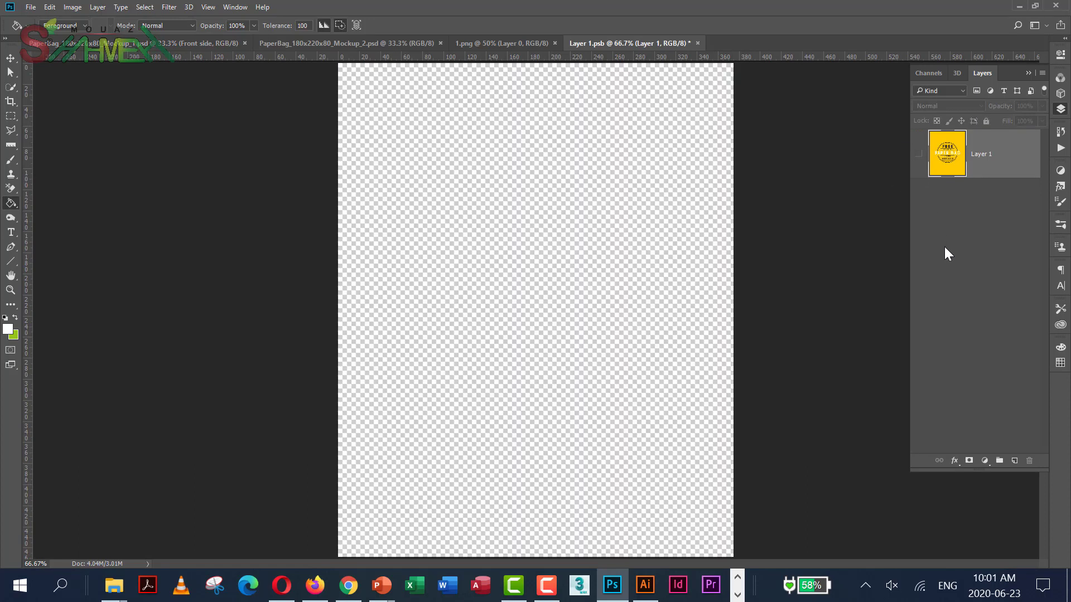
left_click(1014, 460)
left_click(15, 317)
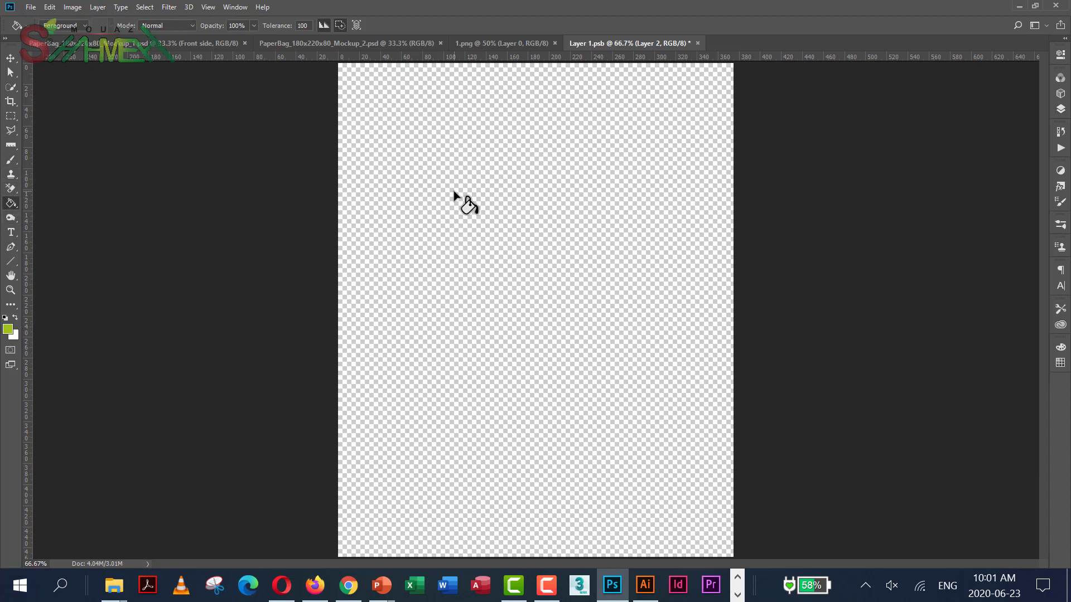
key("alt+BackSpace")
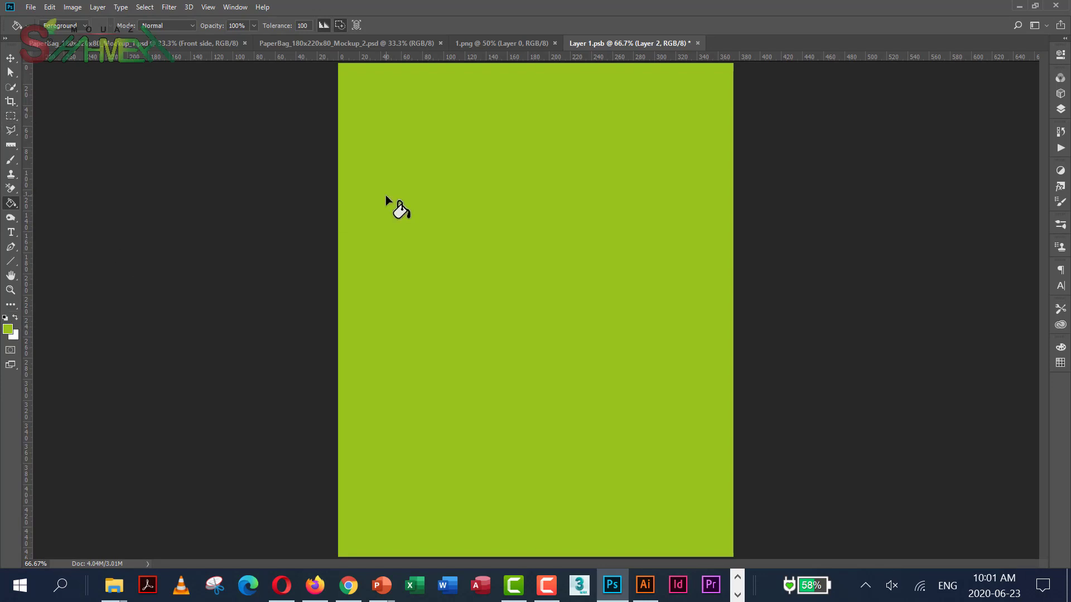
Save the changes to Layer 1.psb and close it to update the front of the bag.
left_click(698, 43)
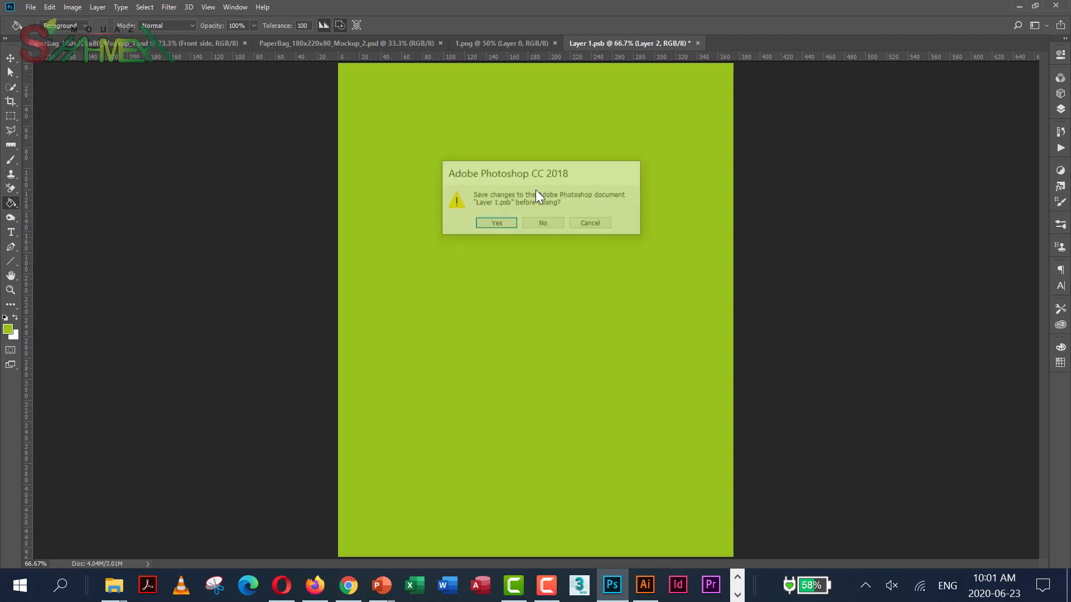
left_click(495, 224)
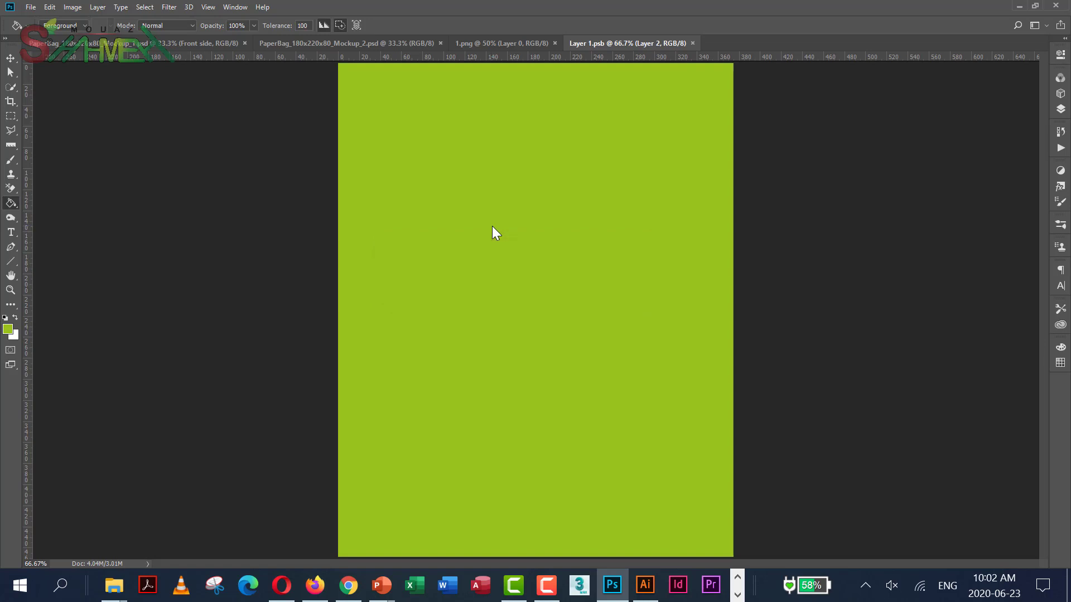
key("ctrl+w")
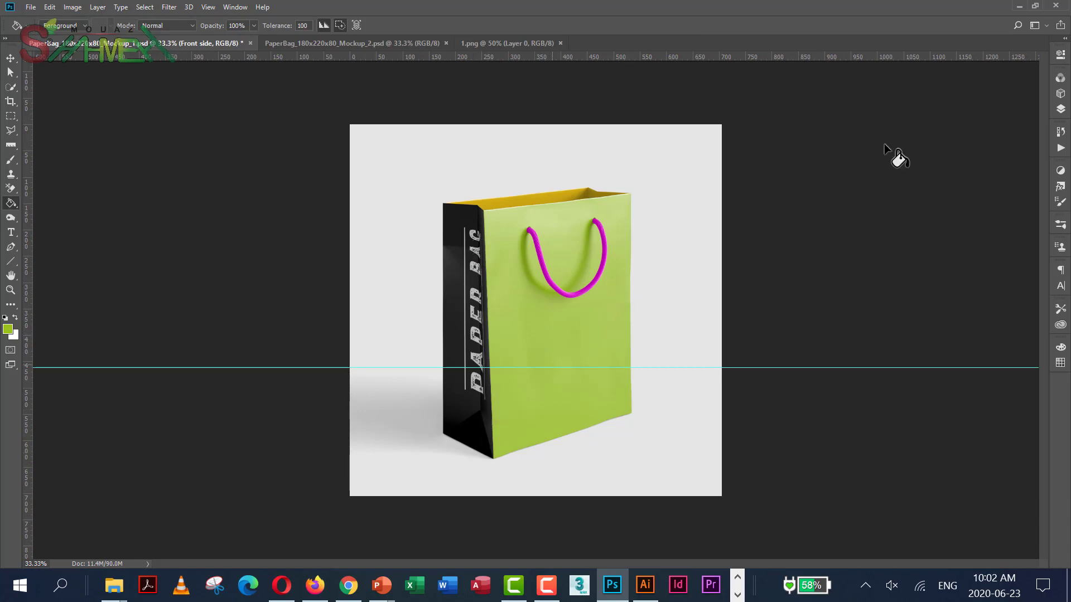
Open the contents of the mockup's Left_side smart object for editing.
left_click(1061, 109)
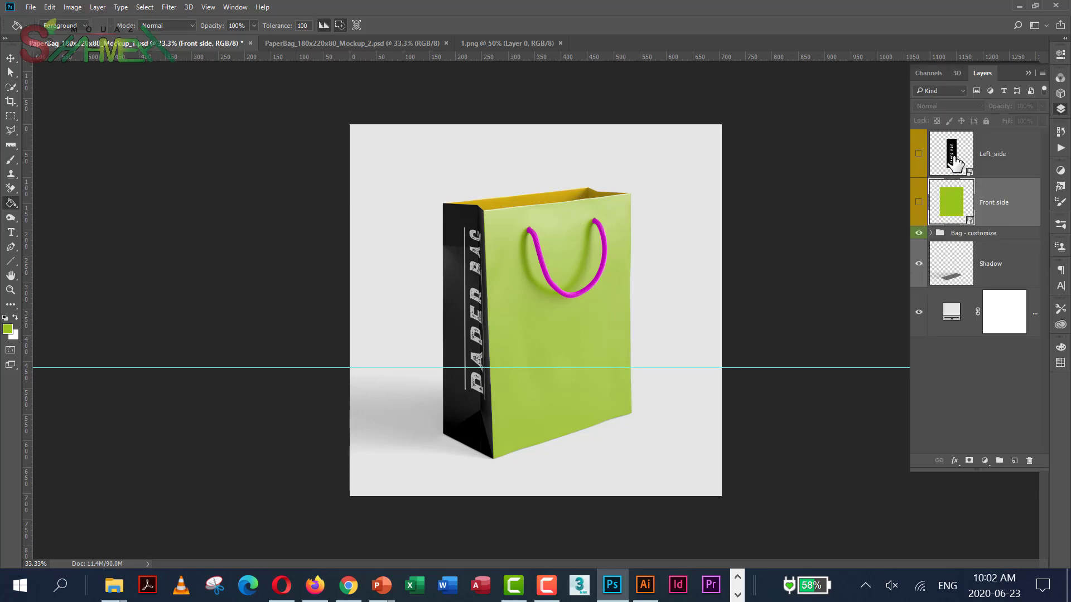
left_click(953, 159)
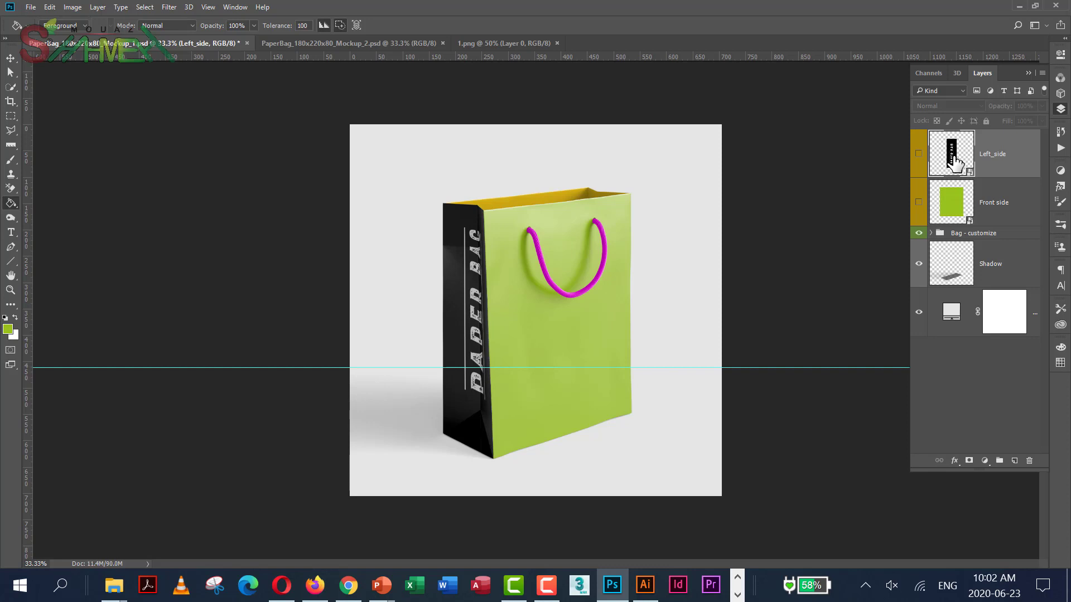
double_click(954, 162)
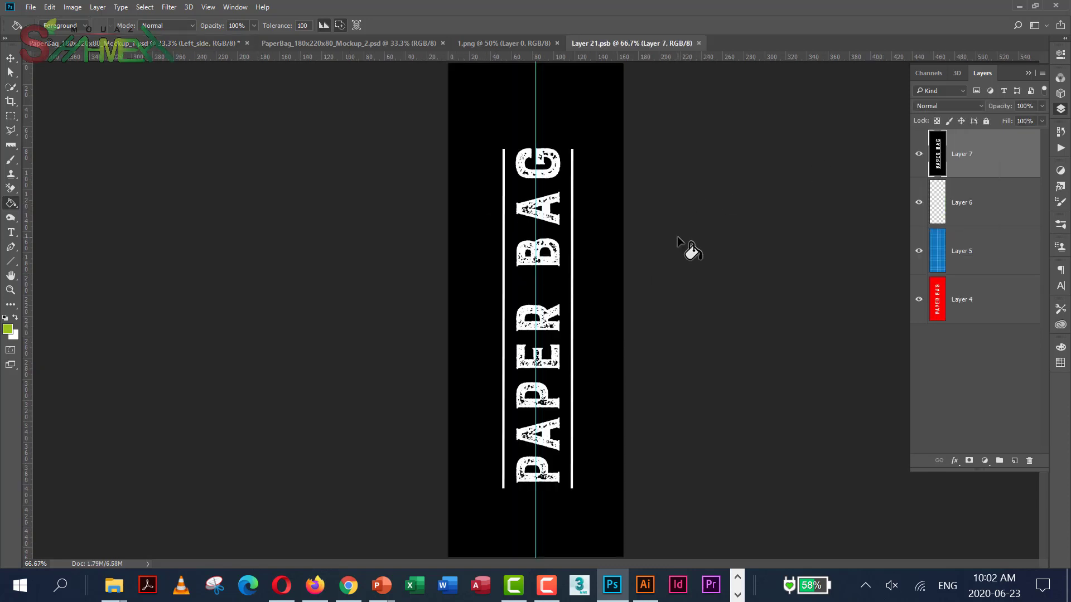
Hide Layers 4, 5, 6 and 7 of the side artwork and add a new empty layer above them.
left_click(918, 156)
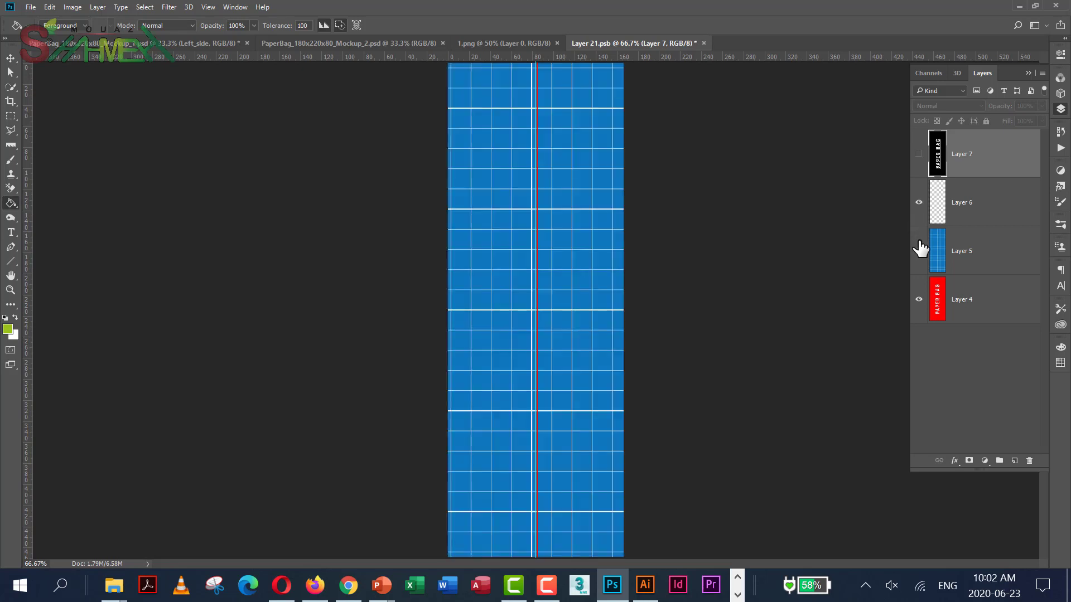
left_click(919, 252)
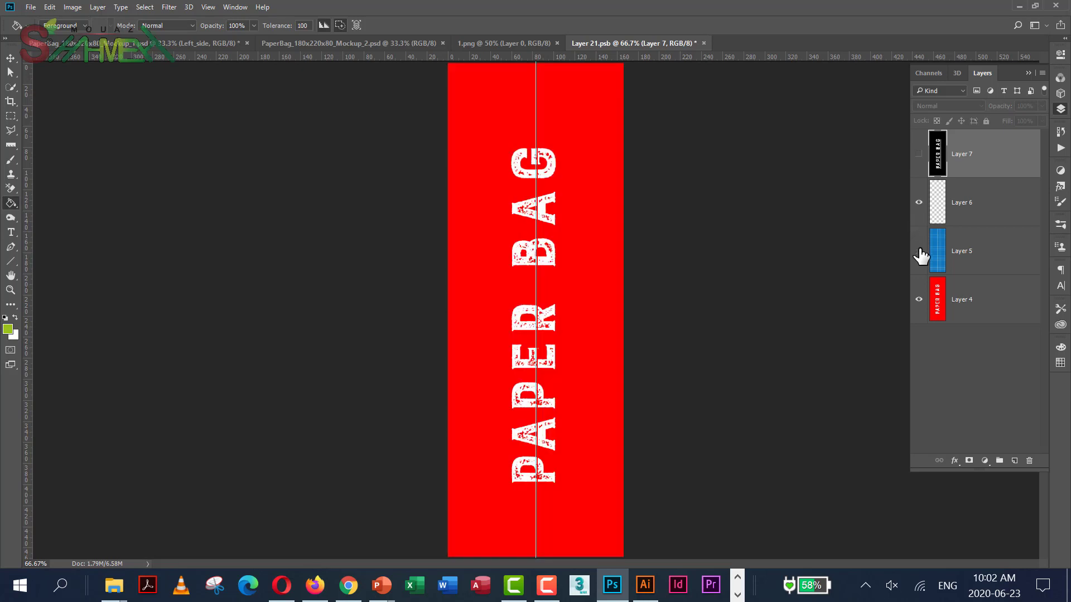
left_click(919, 252)
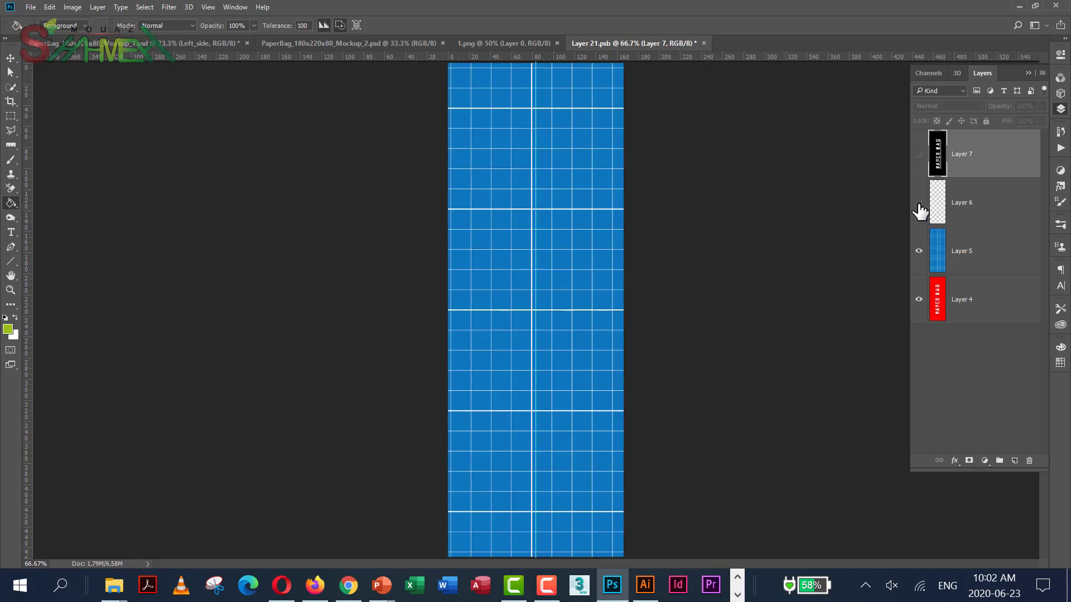
left_click(920, 253)
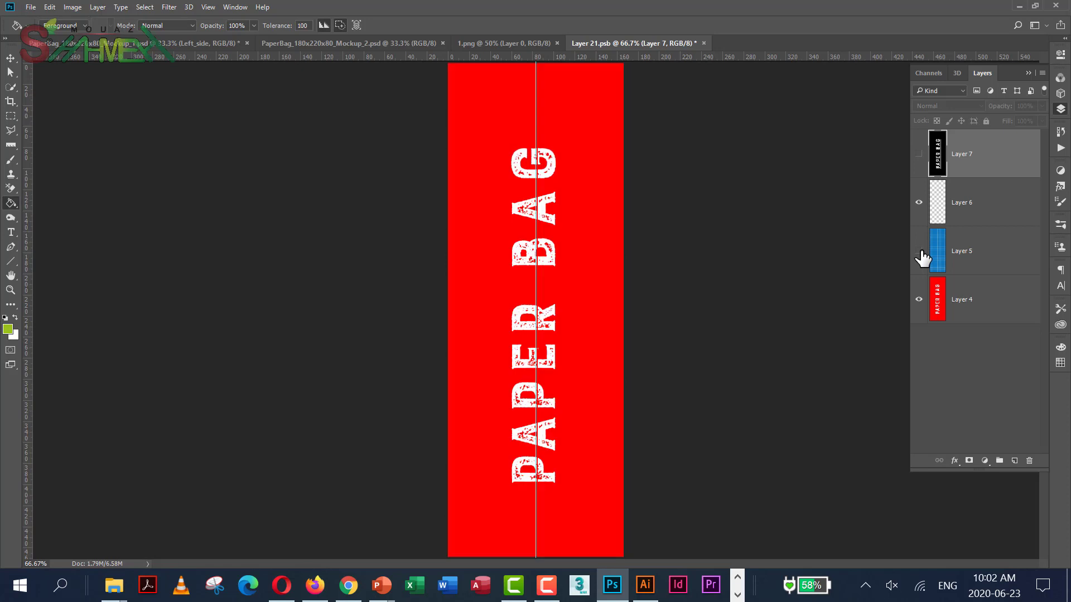
left_click(920, 309)
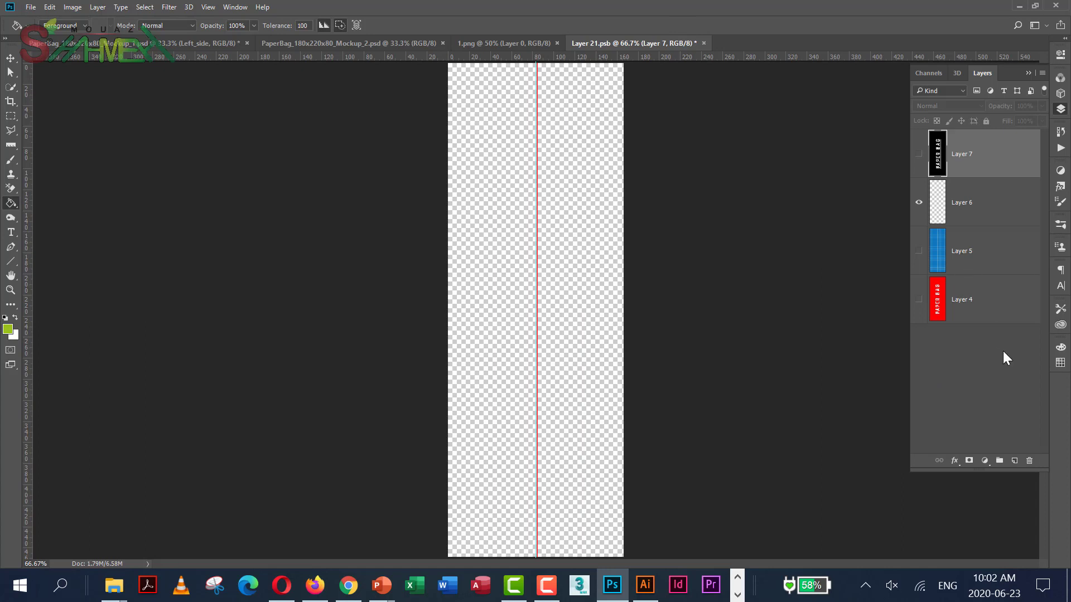
left_click(1014, 461)
left_click(919, 252)
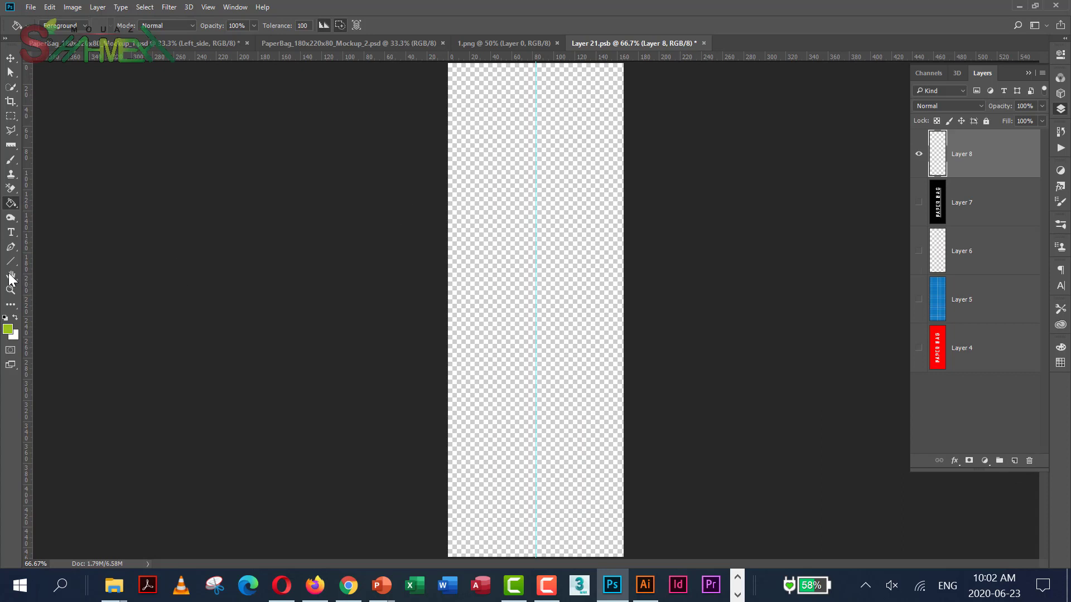
Set the foreground colour to black and fill the new side layer with it using the Paint Bucket.
key("F7")
key("x")
left_click(7, 330)
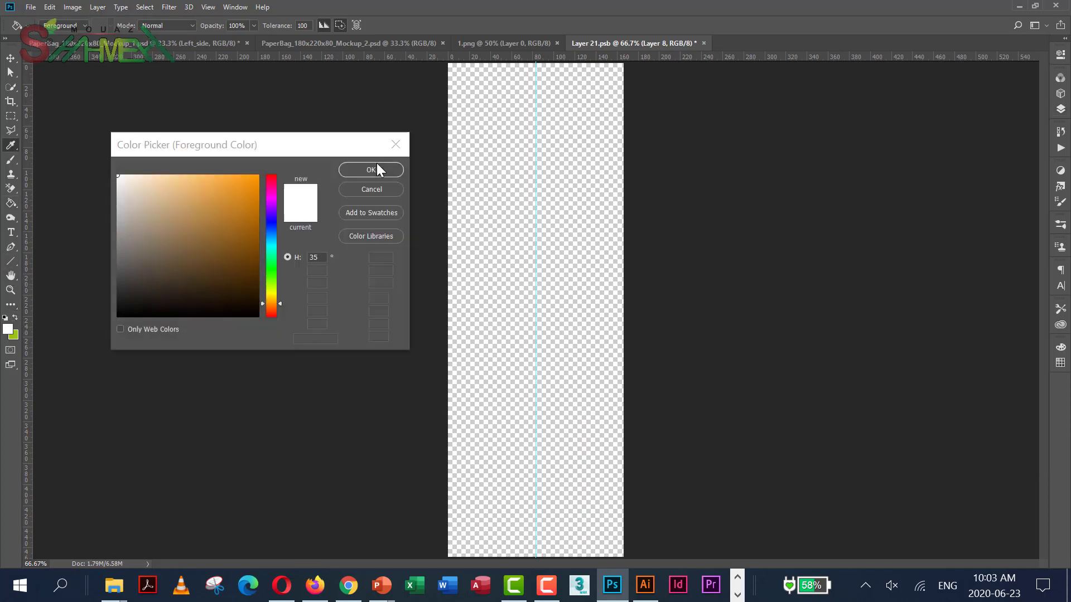
left_click_drag(132, 291, 109, 312)
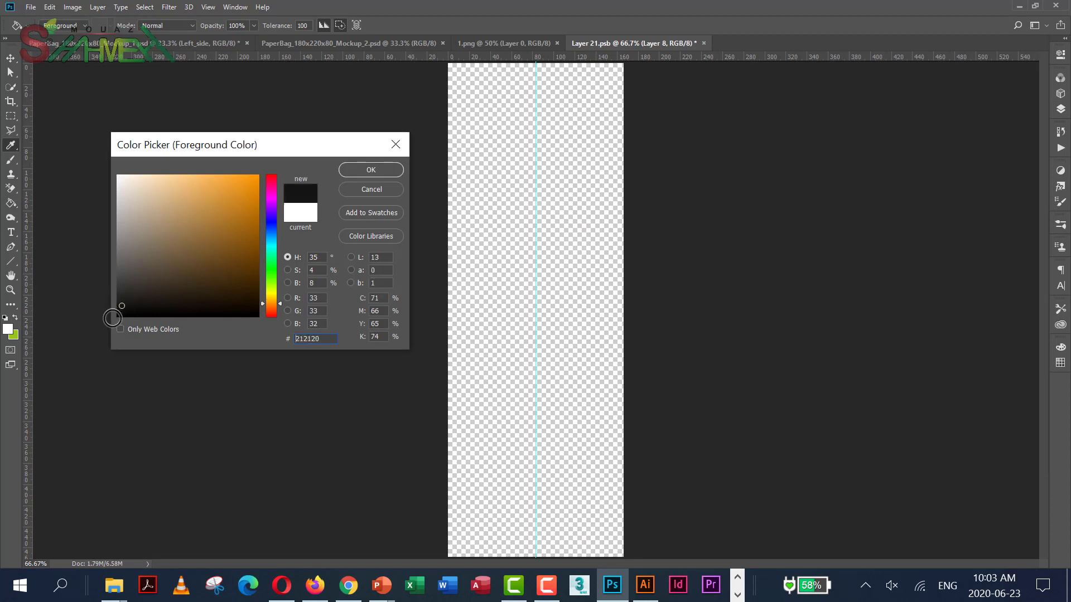
left_click(370, 170)
key("g")
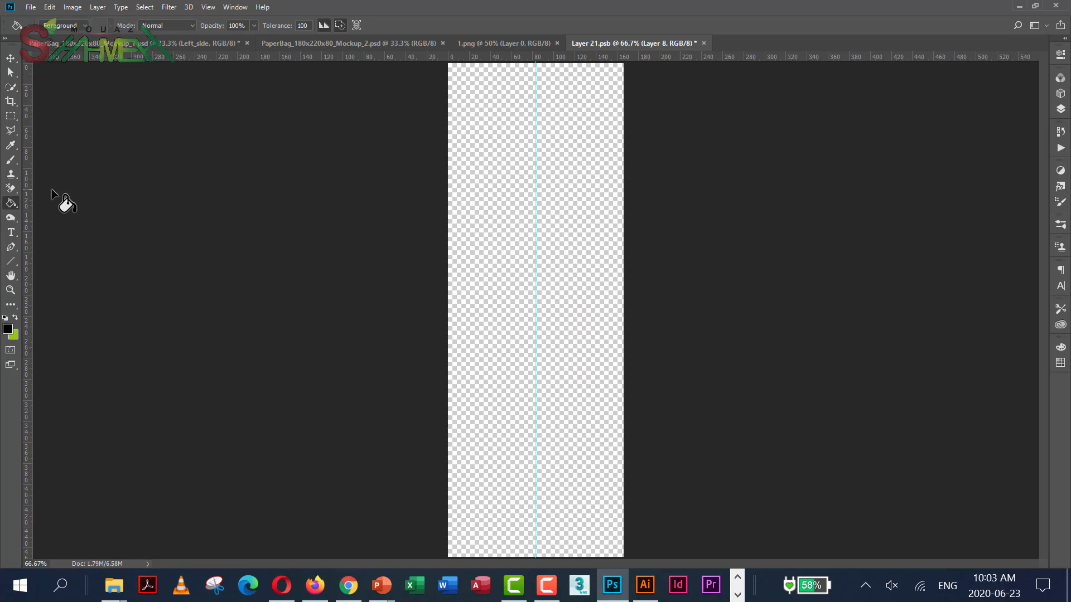
left_click(486, 184)
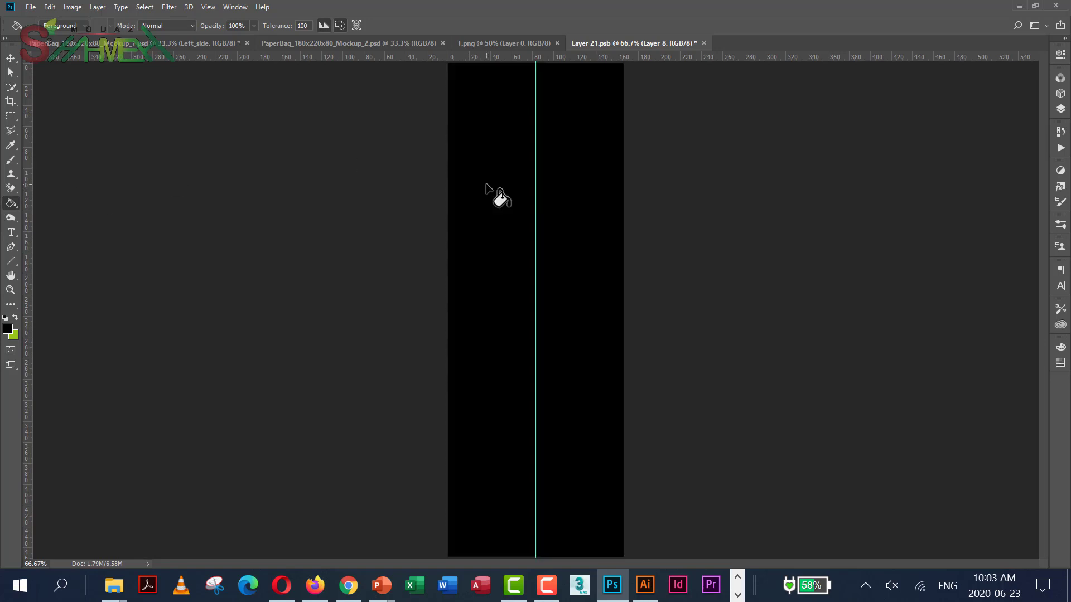
Close 1.png, and save and close Layer 21.psb to update the bag's side.
left_click(557, 43)
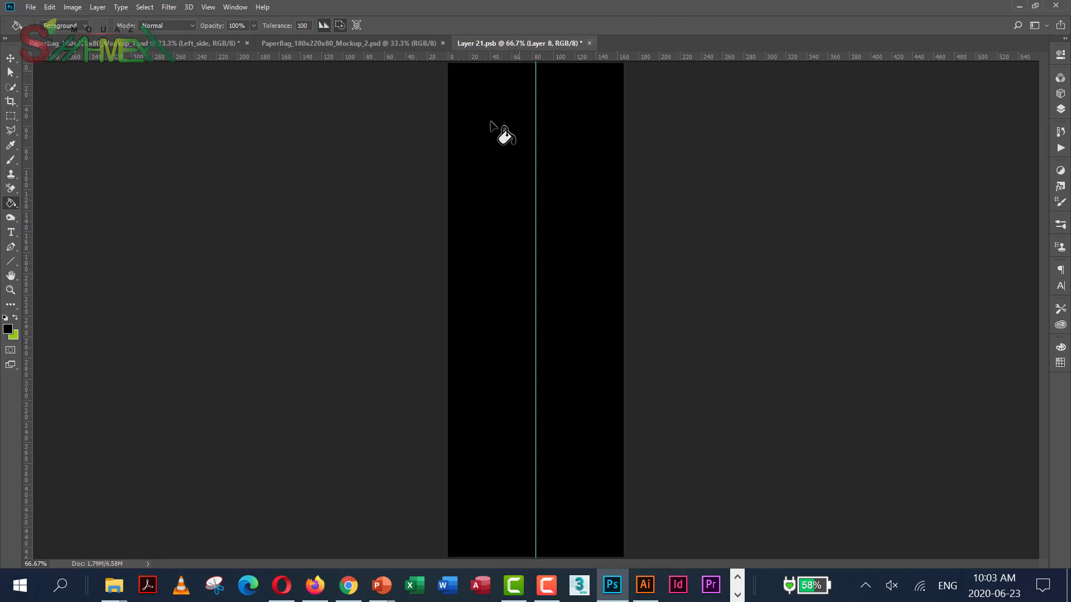
left_click(589, 43)
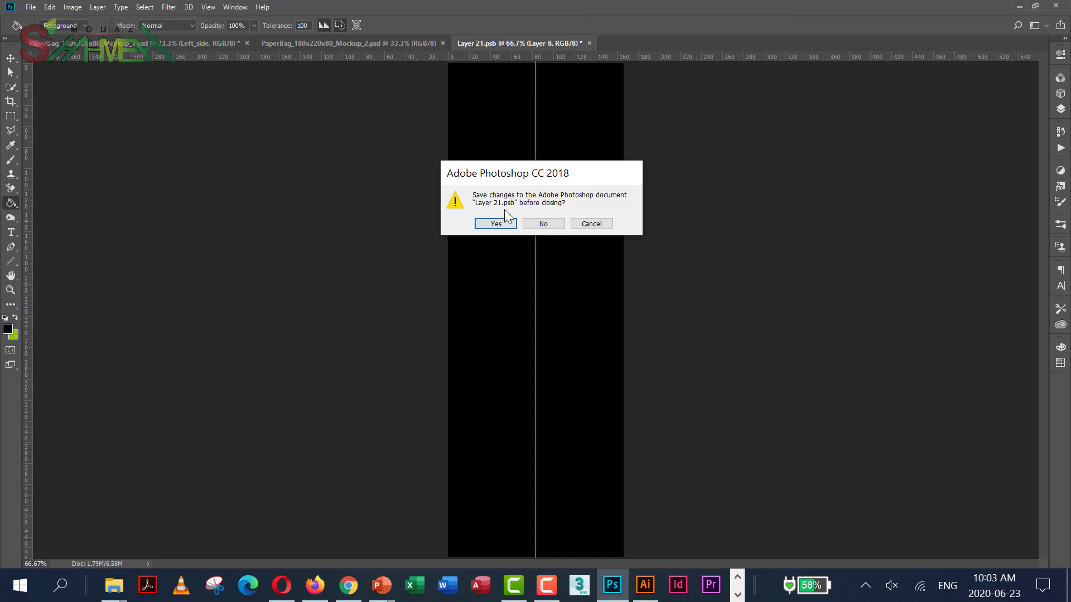
left_click(495, 223)
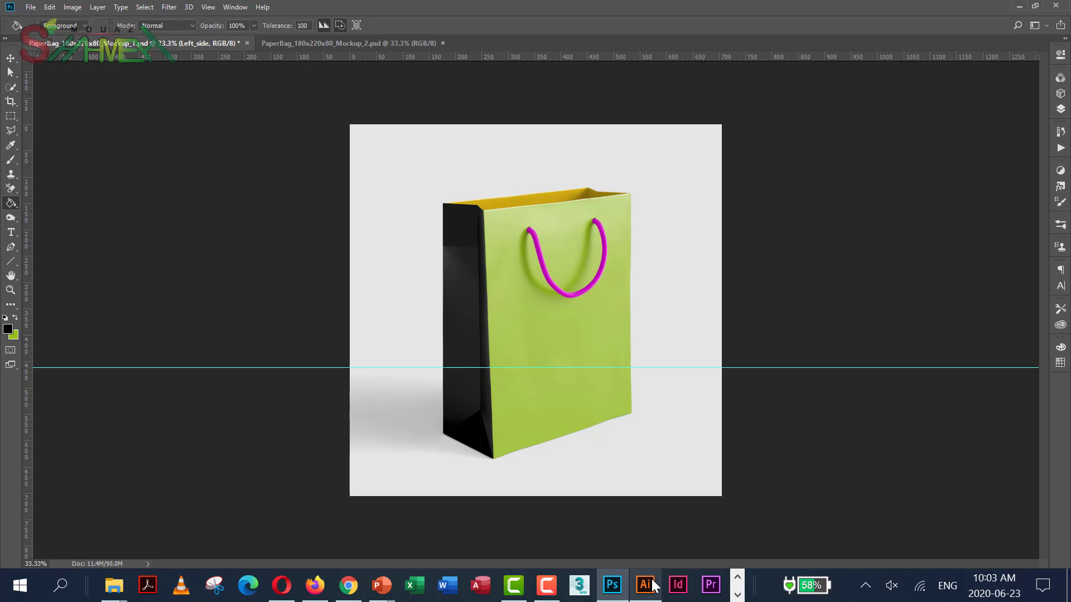
Switch to Illustrator and create a new blank landscape document.
mouse_move(650, 585)
left_click(652, 516)
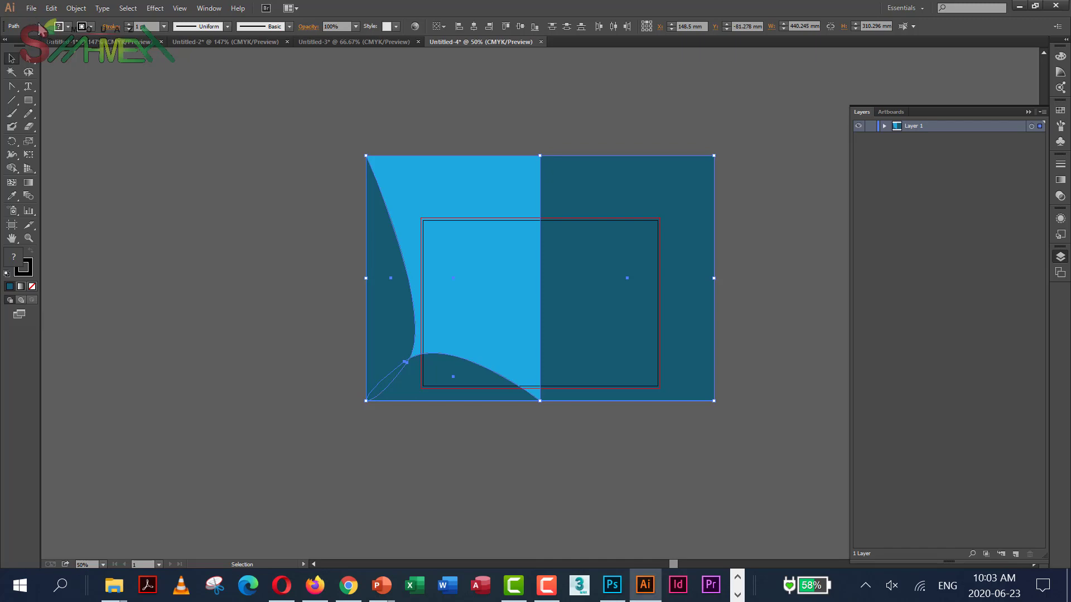
left_click(31, 8)
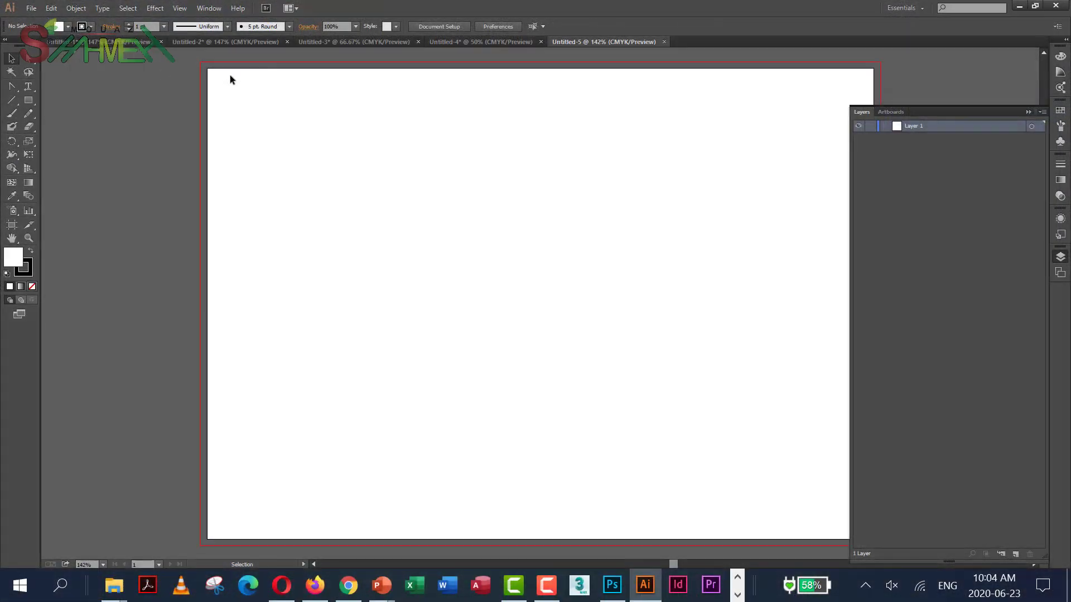
left_click(29, 102)
left_click(385, 163)
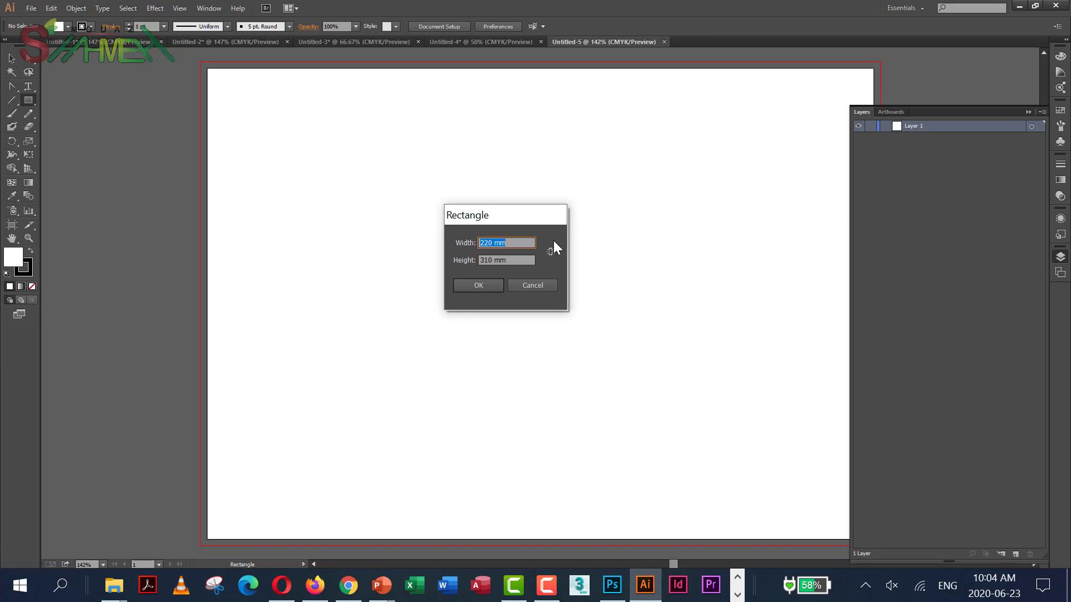
type("8")
double_click(487, 258)
type("1")
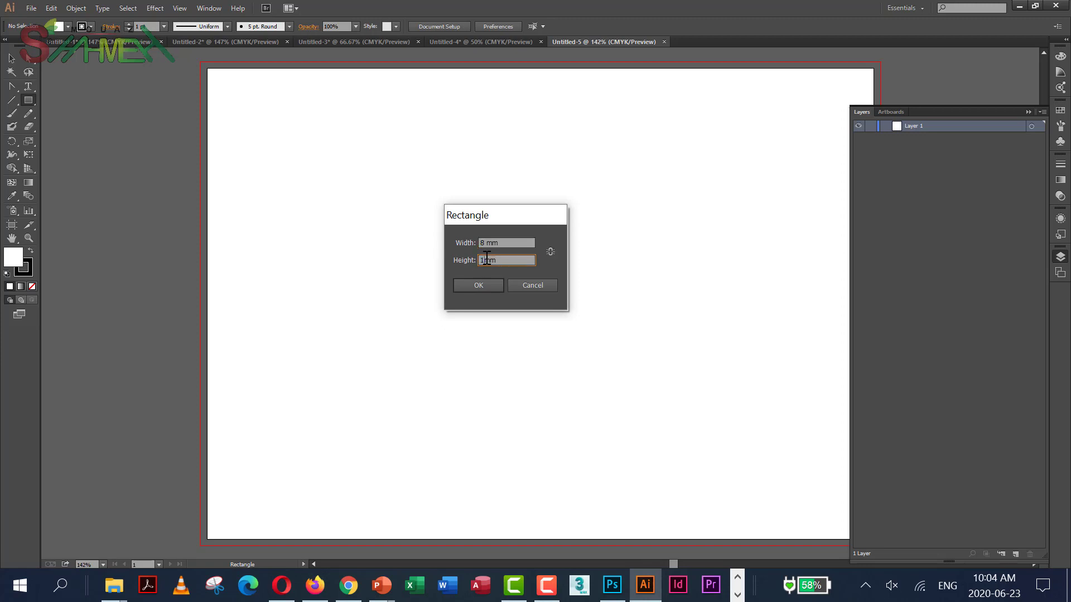
left_click(484, 283)
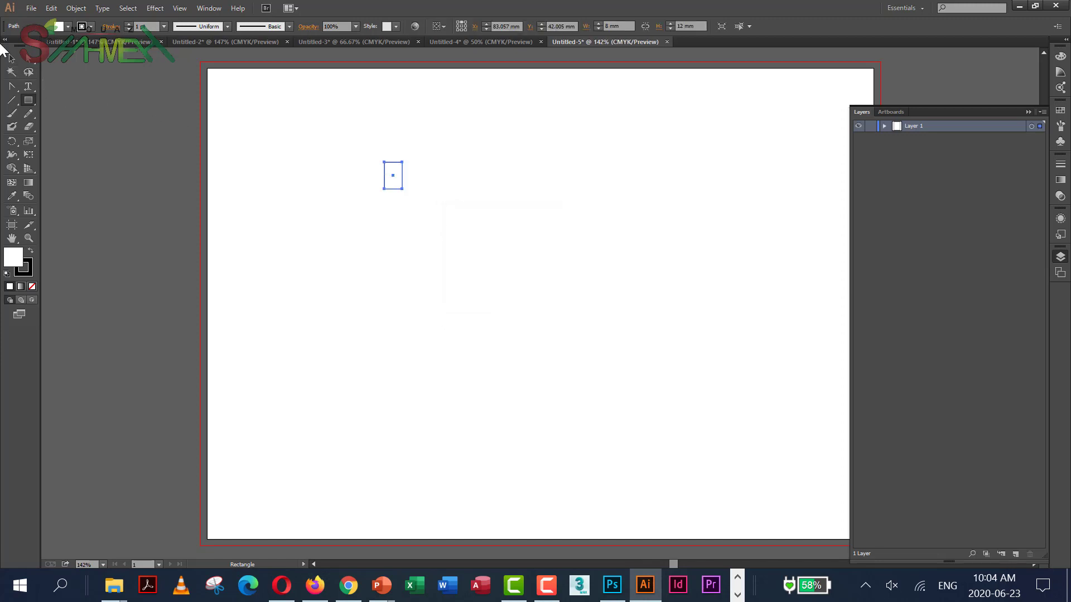
left_click(12, 58)
key("Delete")
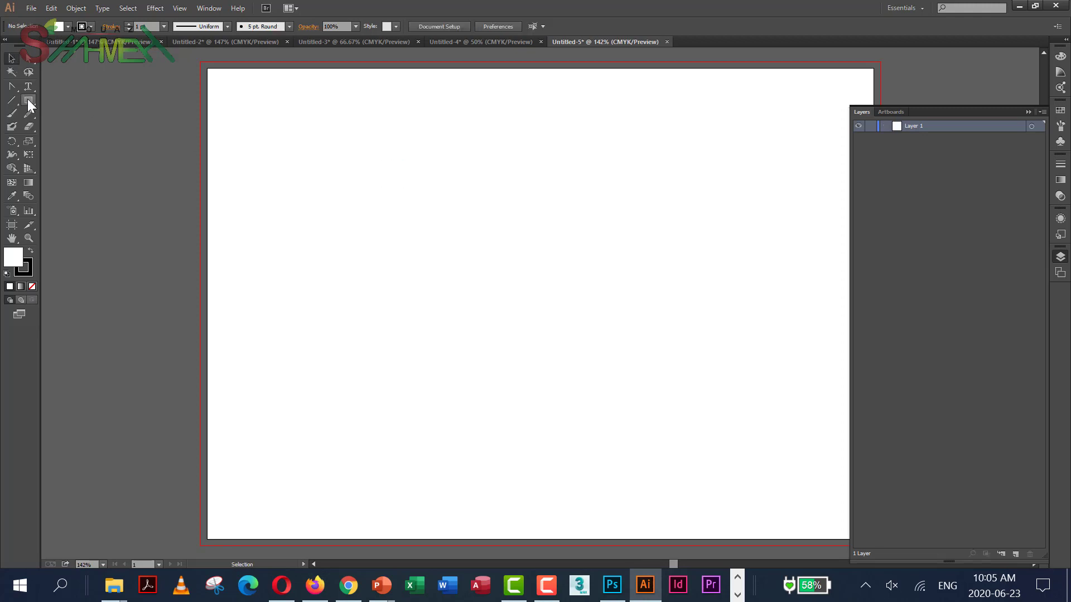
Create a rectangle 80 mm wide and 120 mm high on the artboard for the bag's front panel.
left_click(28, 99)
left_click(390, 176)
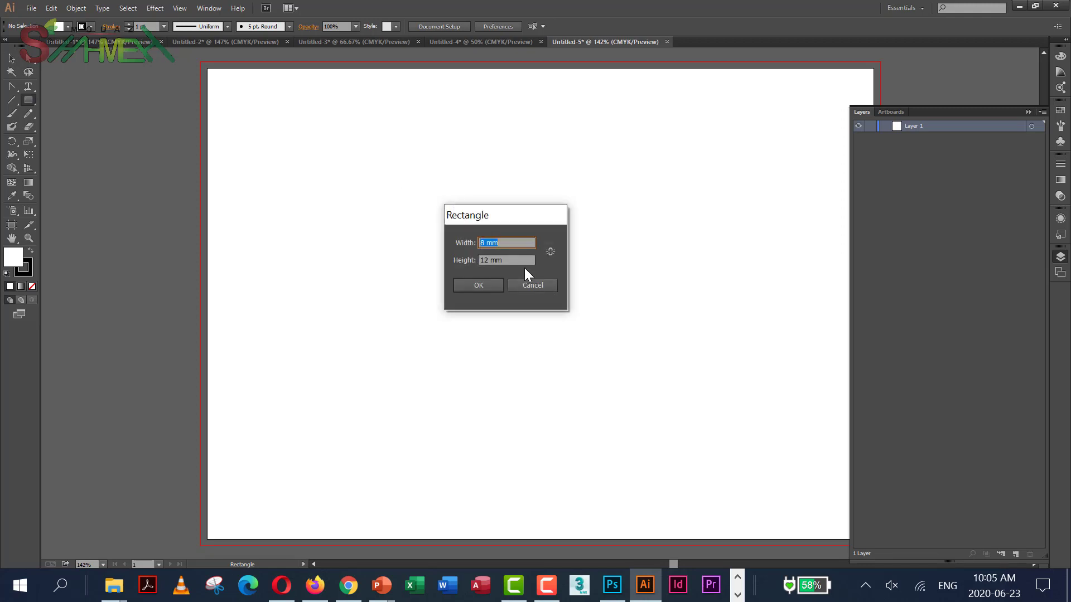
type("80")
key("Tab")
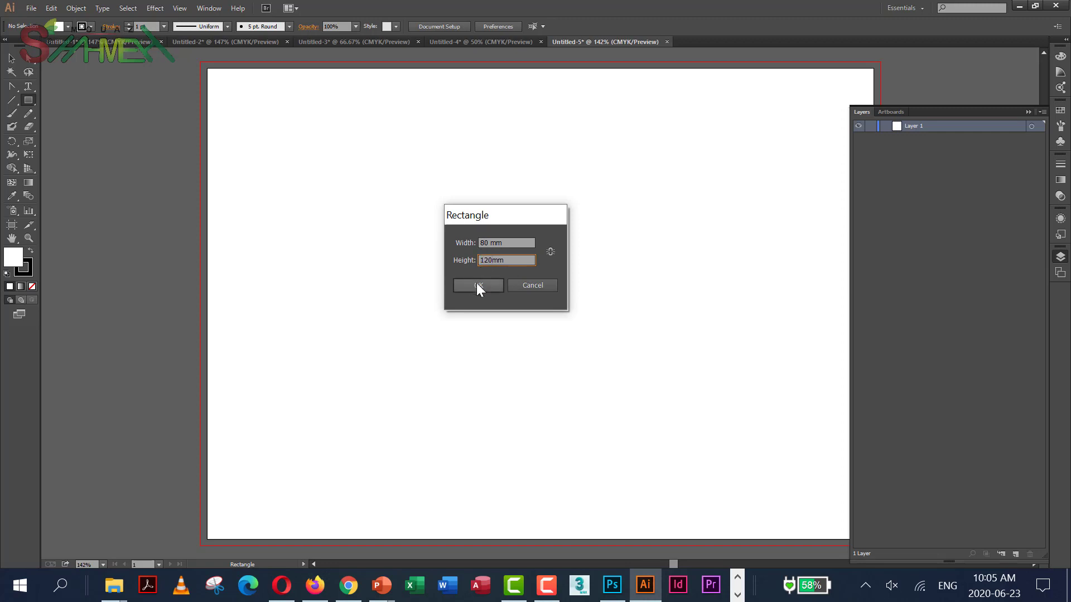
left_click(476, 285)
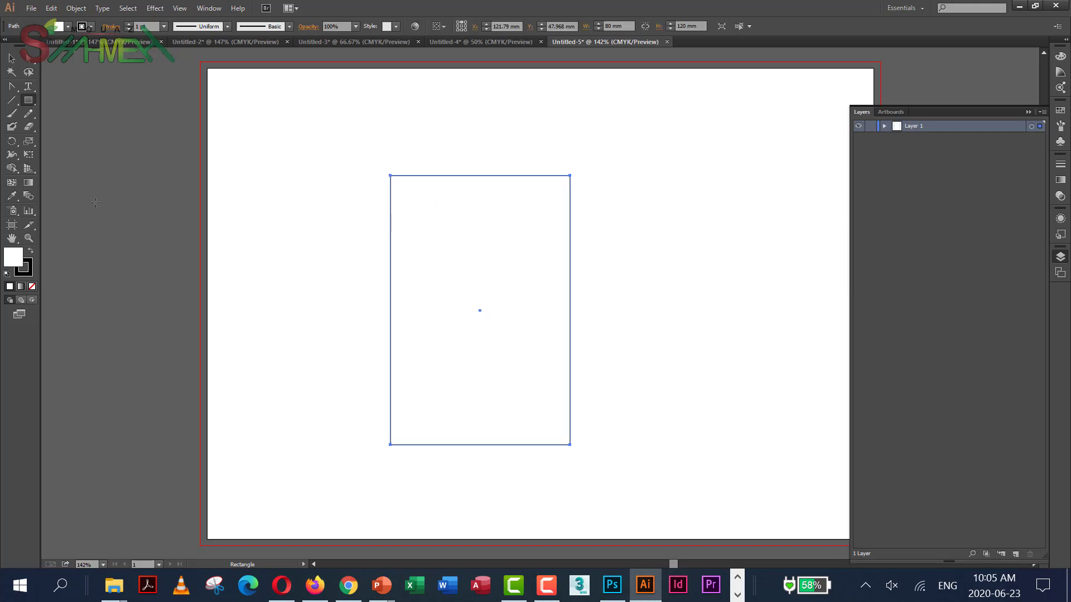
Fill the front panel with purple 700AC9 and move it up and left, near the artboard's upper edge.
double_click(13, 258)
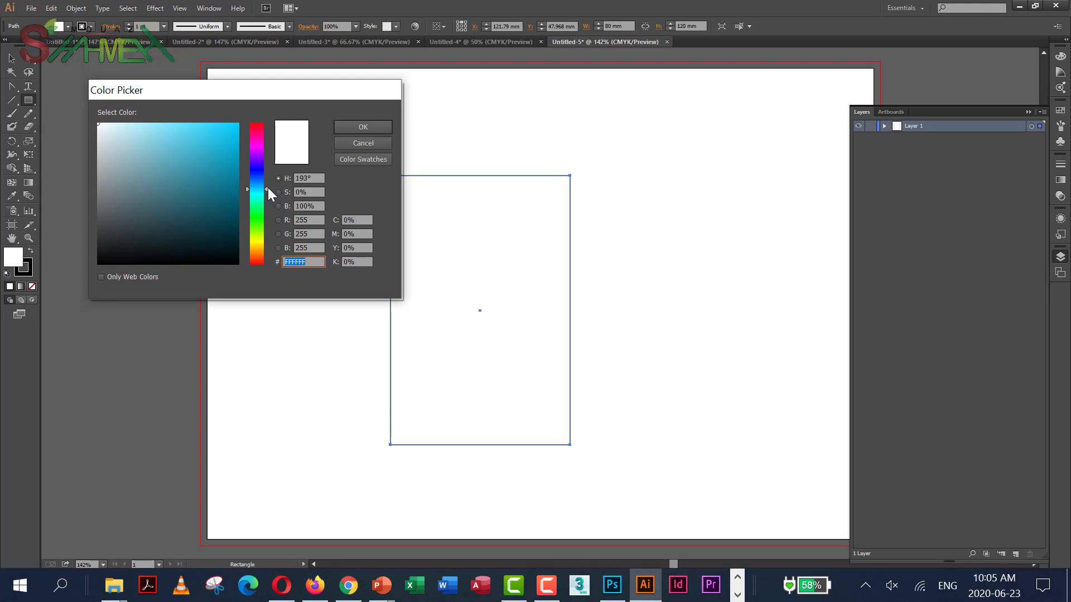
left_click_drag(268, 187, 232, 153)
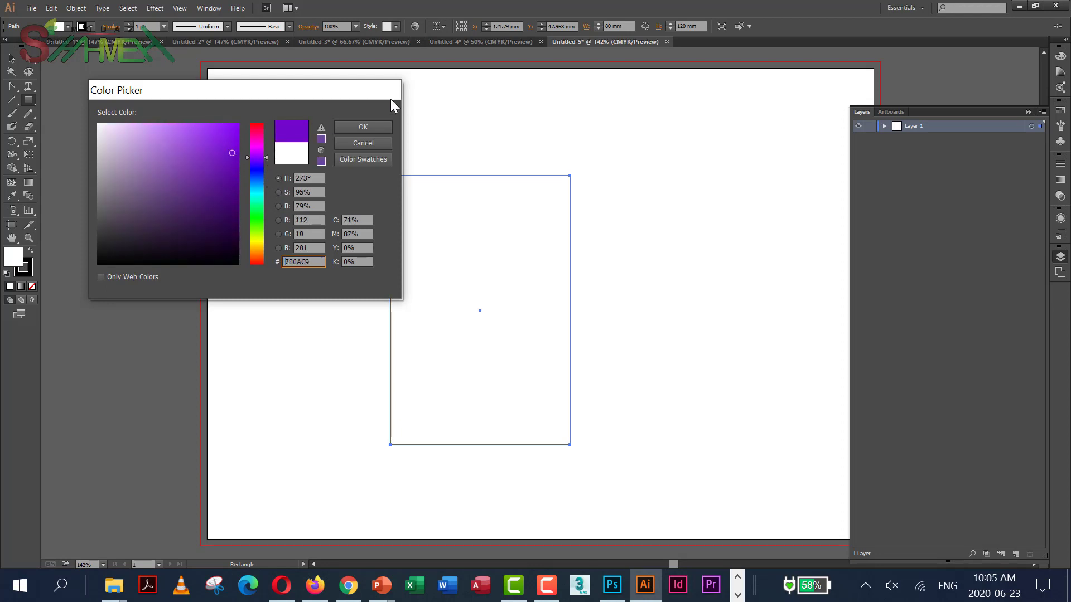
left_click(363, 127)
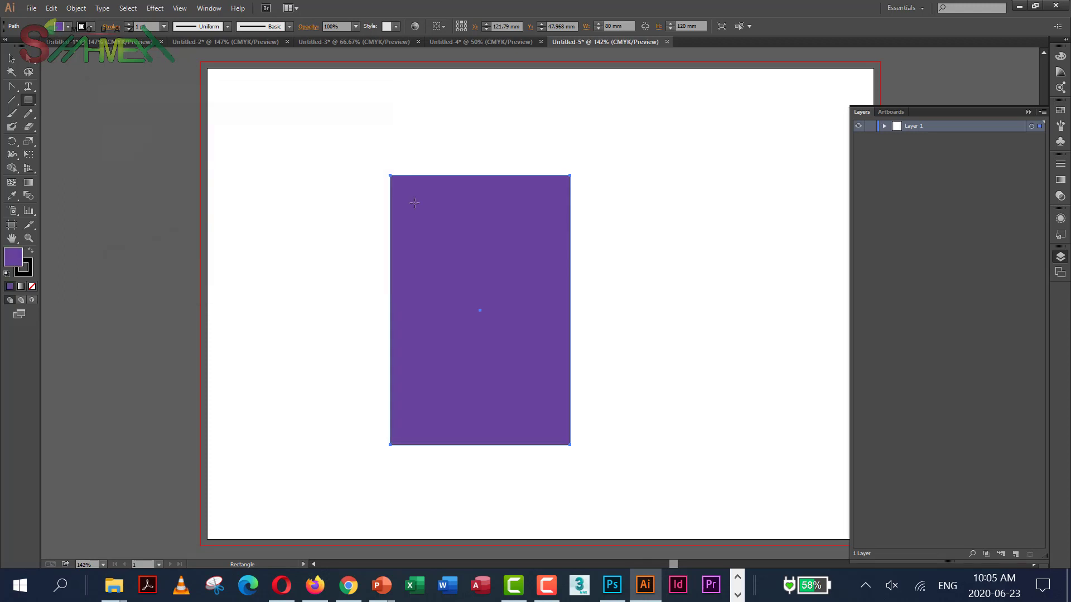
left_click(12, 57)
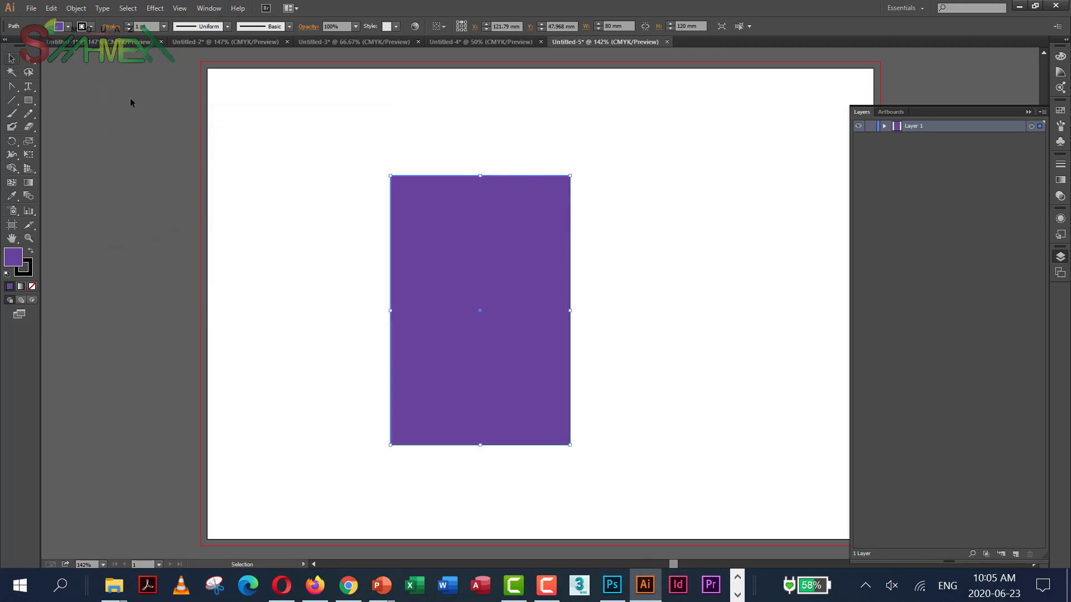
left_click_drag(524, 239, 450, 179)
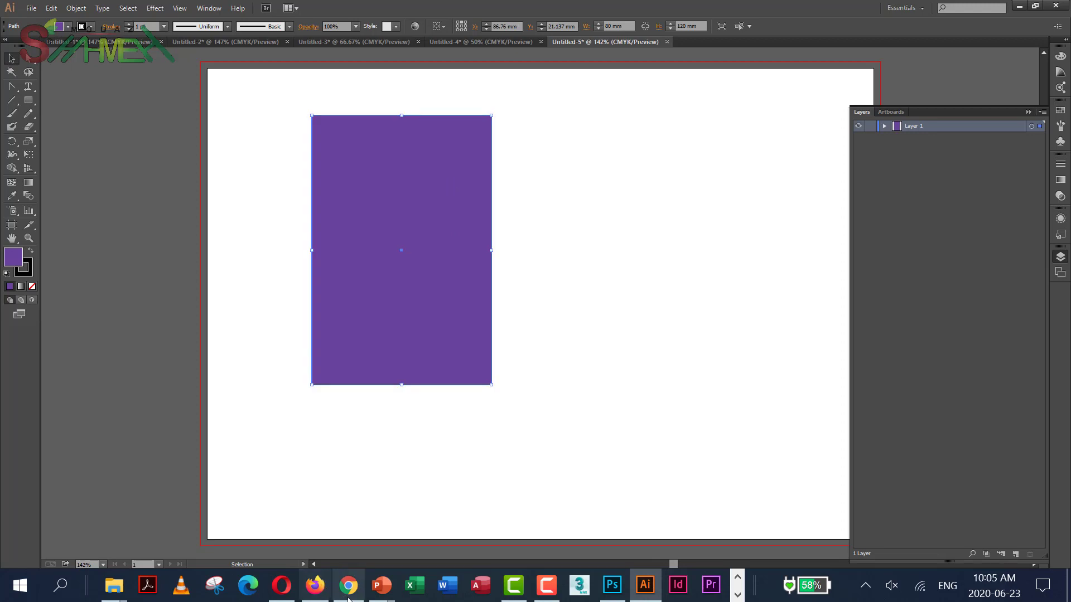
Create a 40 × 120 mm side panel starting at the purple rectangle's upper-right corner, following the slide's dieline.
mouse_move(381, 587)
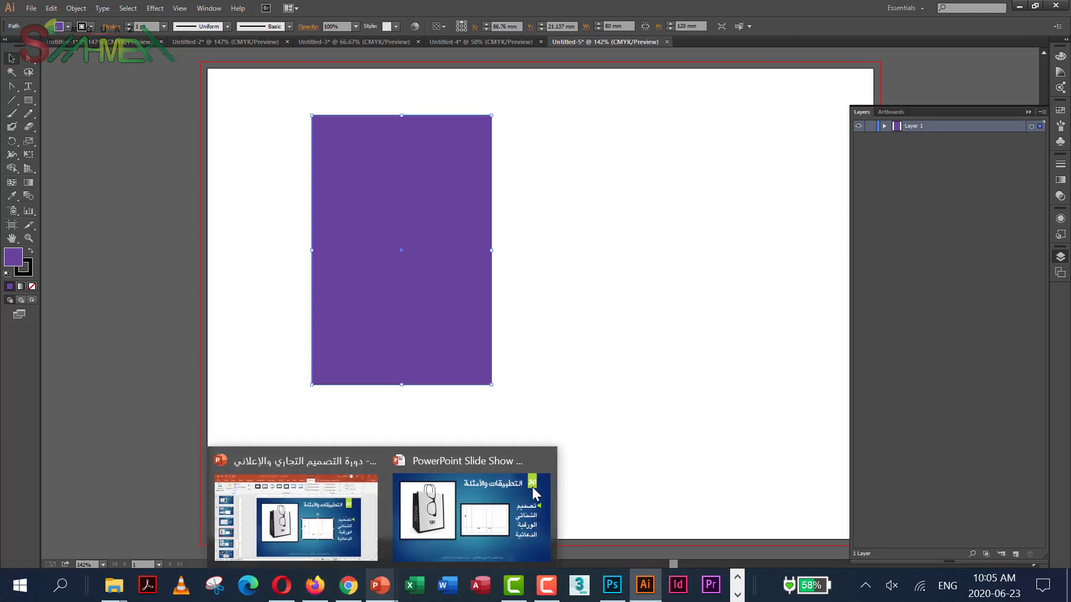
mouse_move(509, 503)
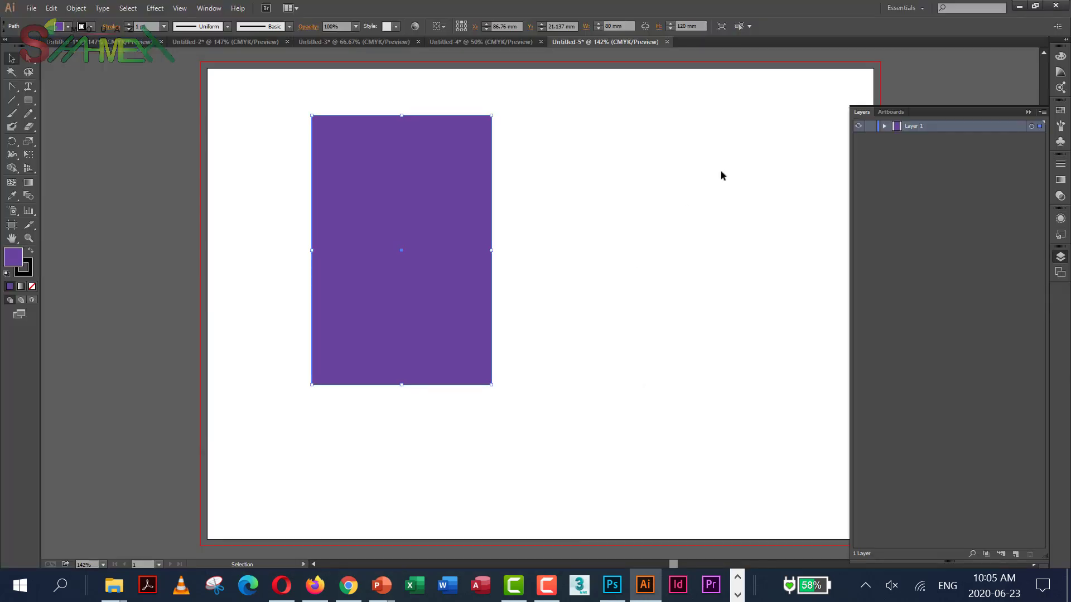
left_click(28, 101)
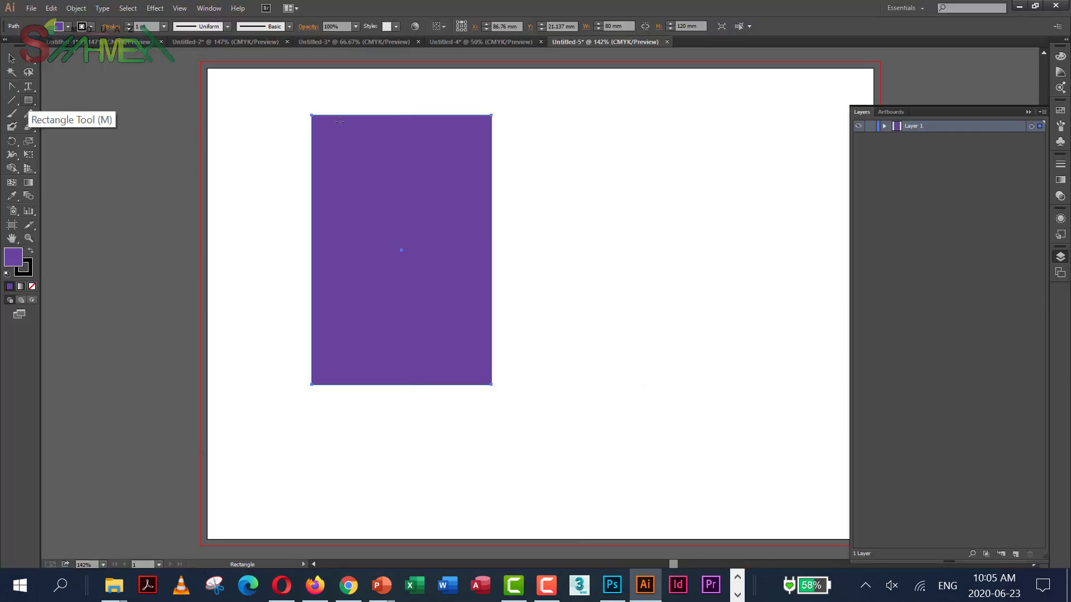
left_click(492, 115)
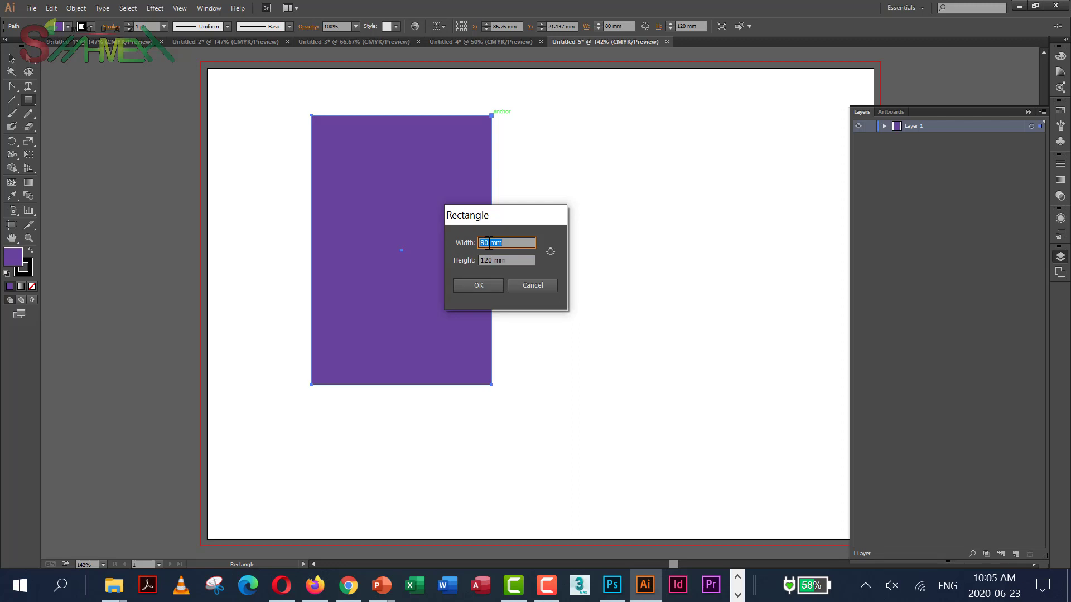
type("40")
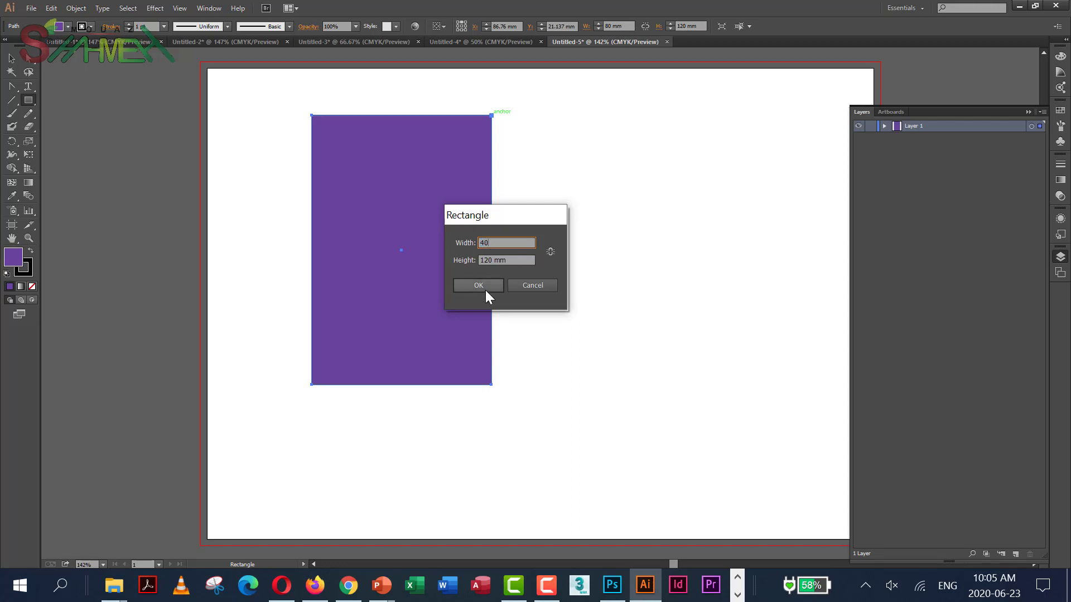
left_click(485, 289)
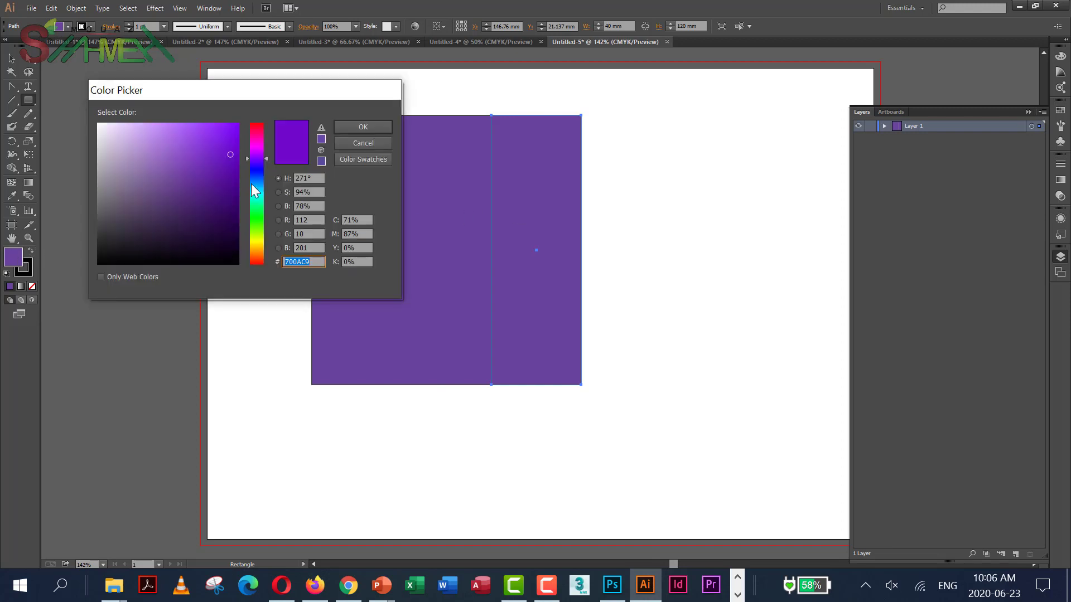
Fill the 40 mm side panel with light purple B17CE8.
mouse_move(217, 160)
left_mouse_down()
mouse_move(199, 182)
mouse_move(163, 136)
left_mouse_up()
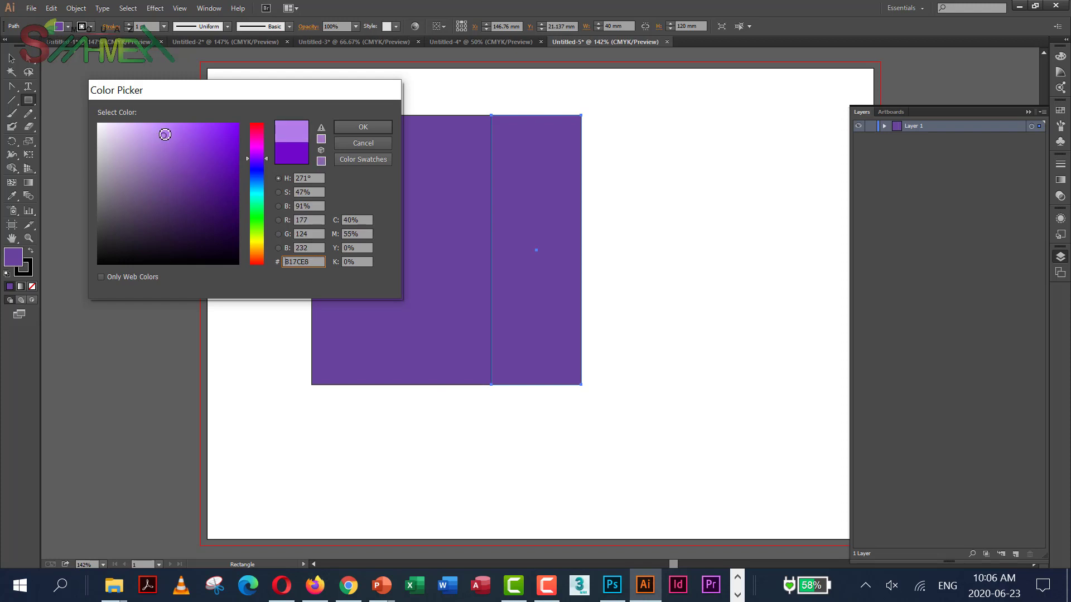
left_click(371, 127)
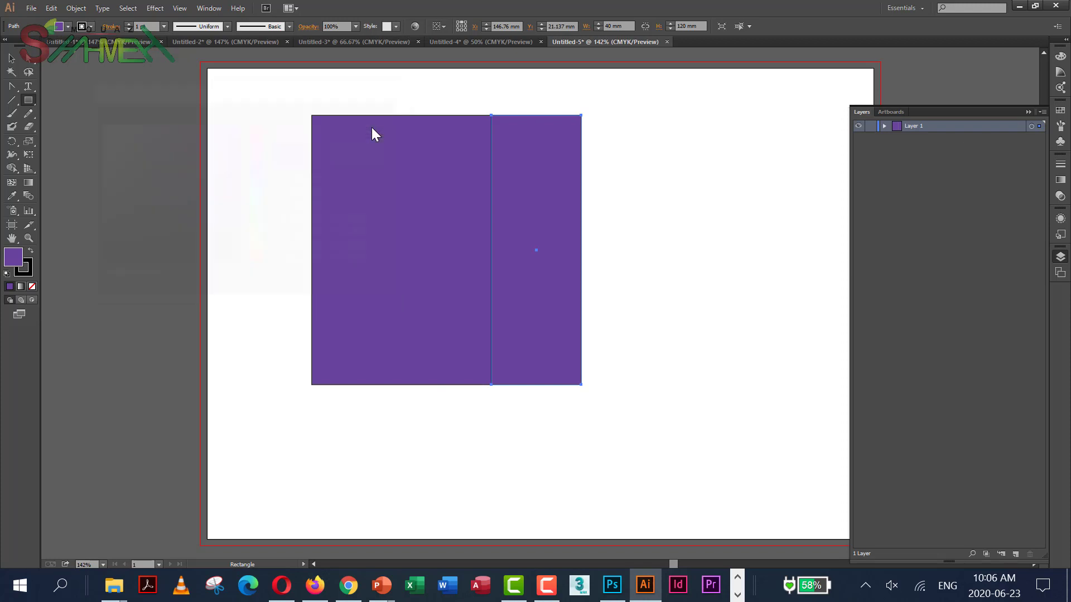
left_click(12, 59)
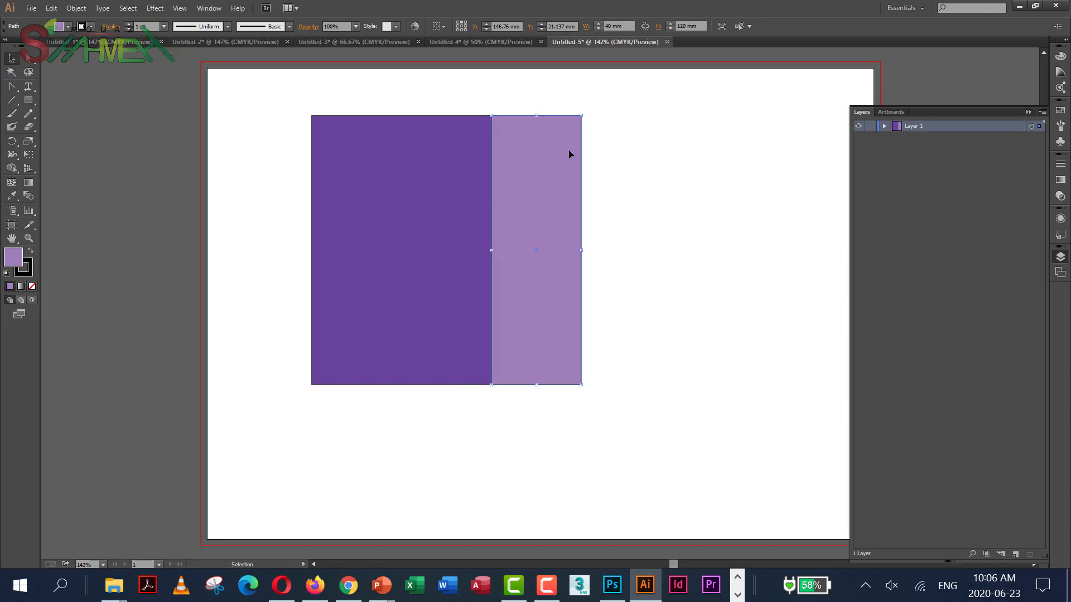
Copy the side panel against the front panel's left edge, and the front panel against the original side panel's right edge.
left_click_drag(570, 155, 300, 173)
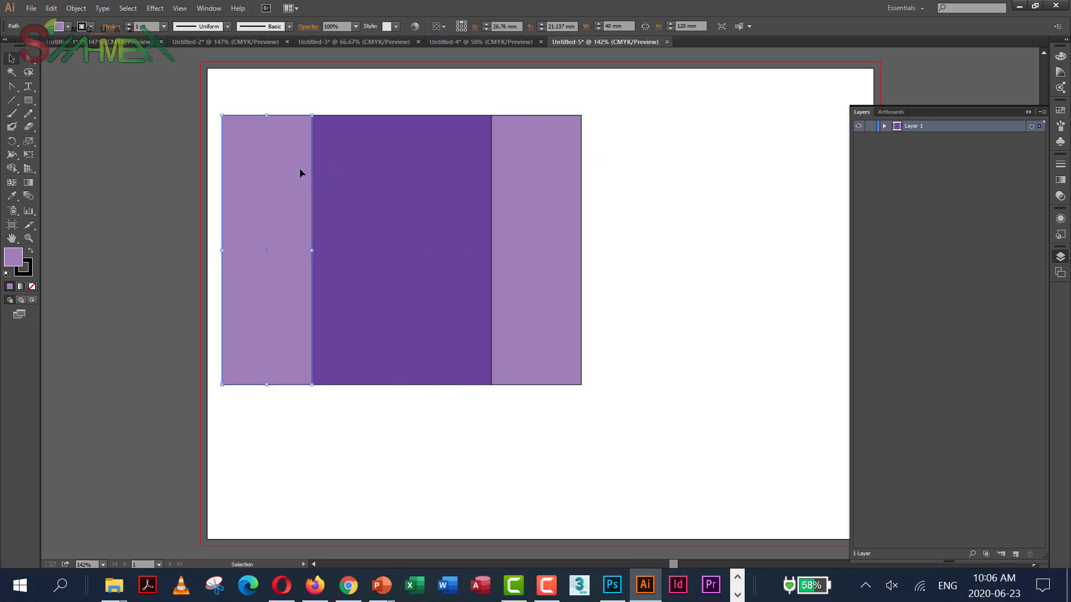
left_click(452, 182)
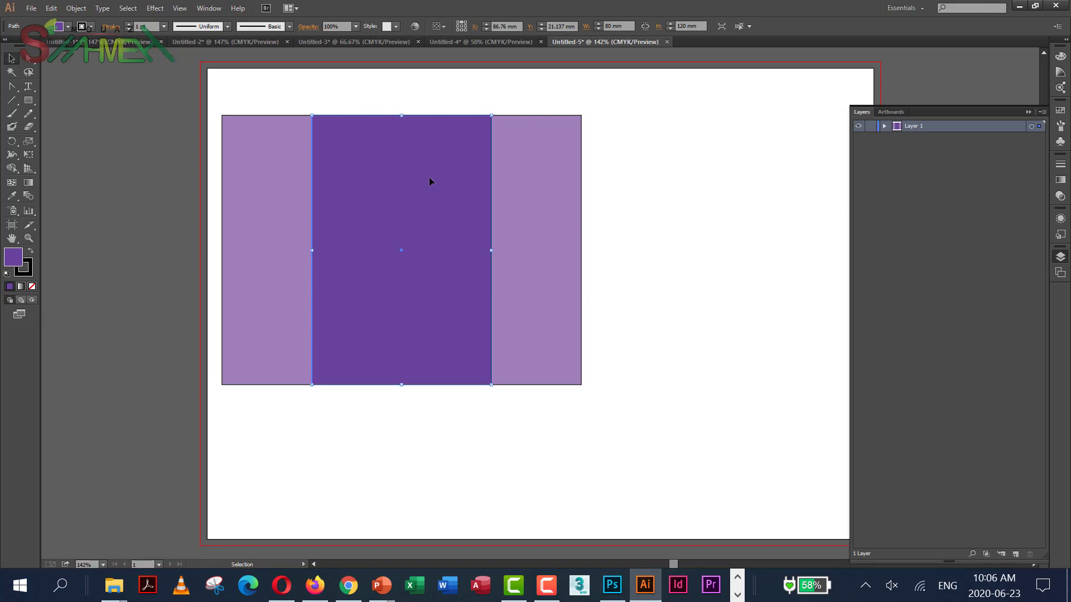
left_click_drag(437, 182, 707, 164)
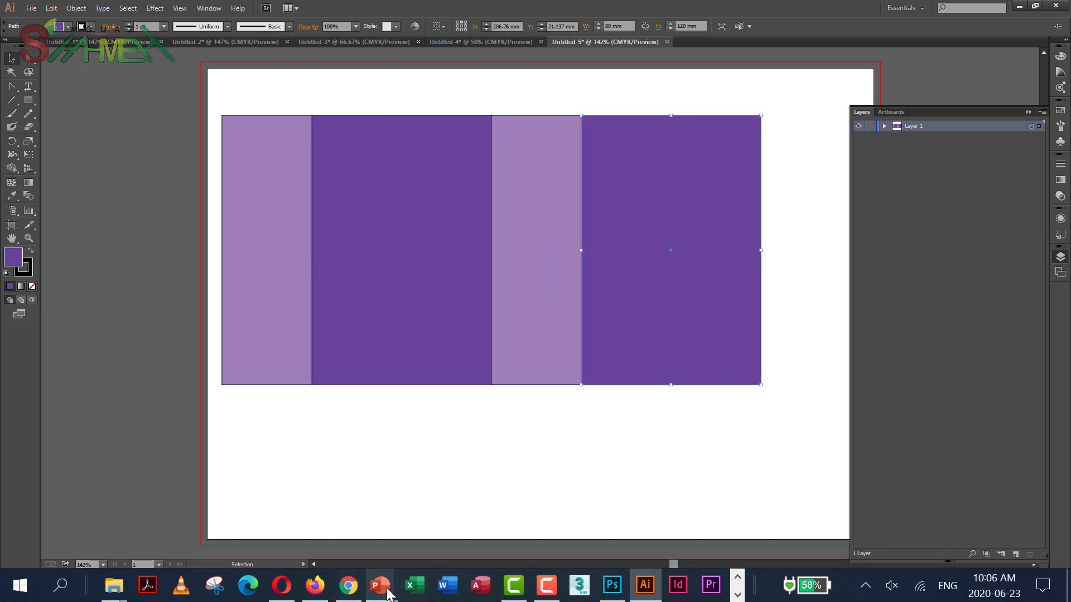
Check the bag dieline slide in PowerPoint and the bag mockup in Photoshop, and return to Illustrator.
mouse_move(466, 533)
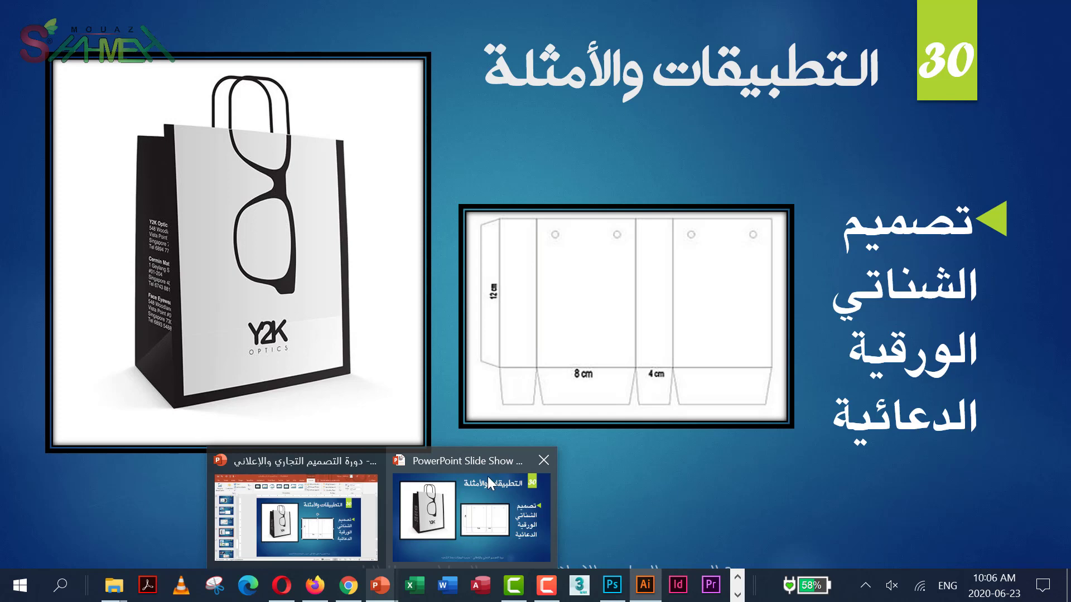
left_click(645, 585)
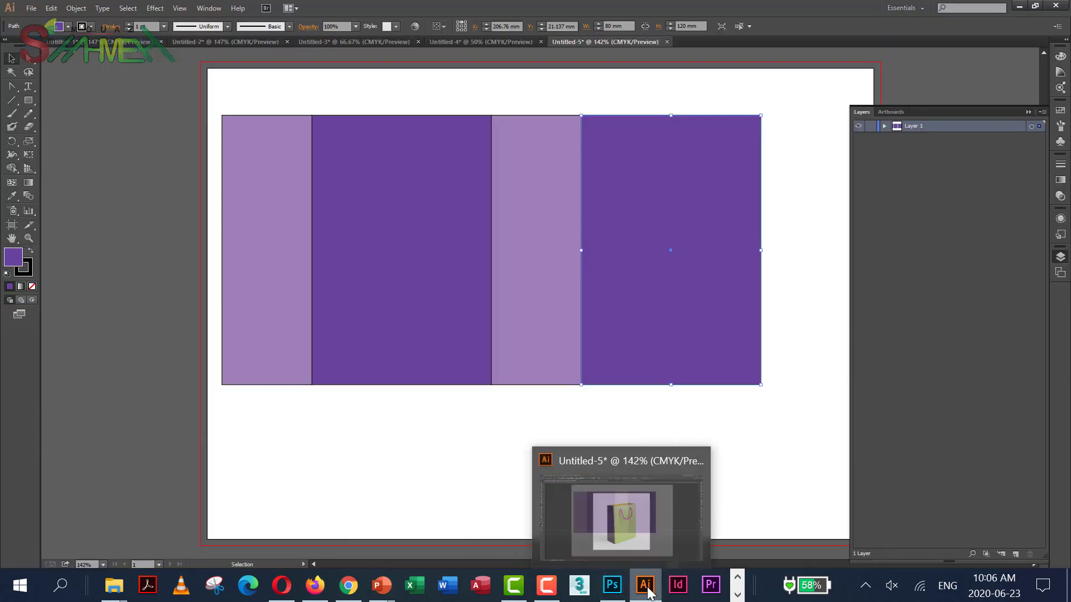
left_click(647, 588)
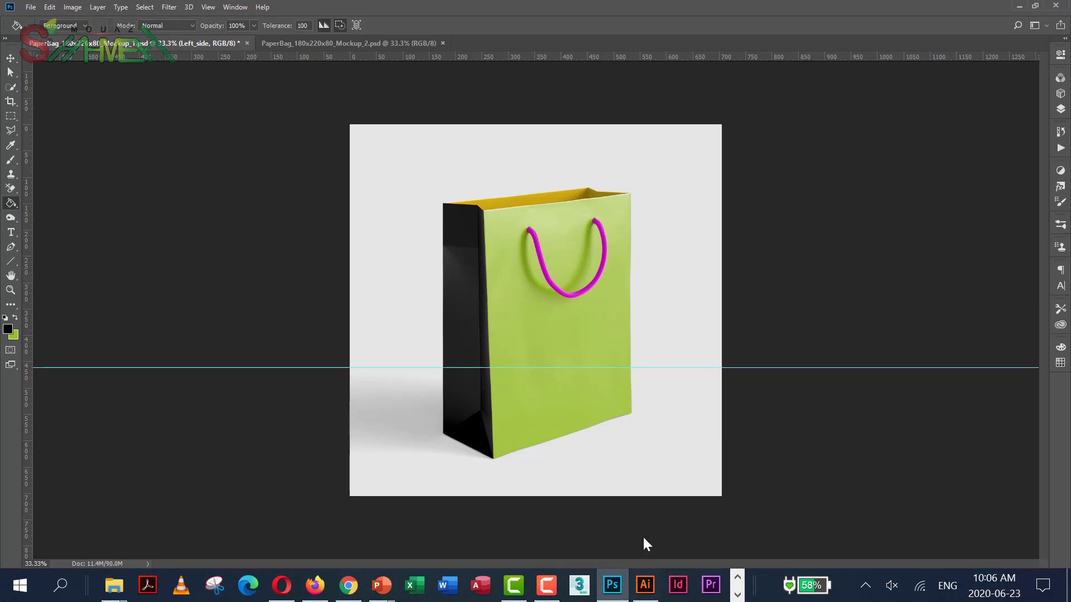
mouse_move(646, 583)
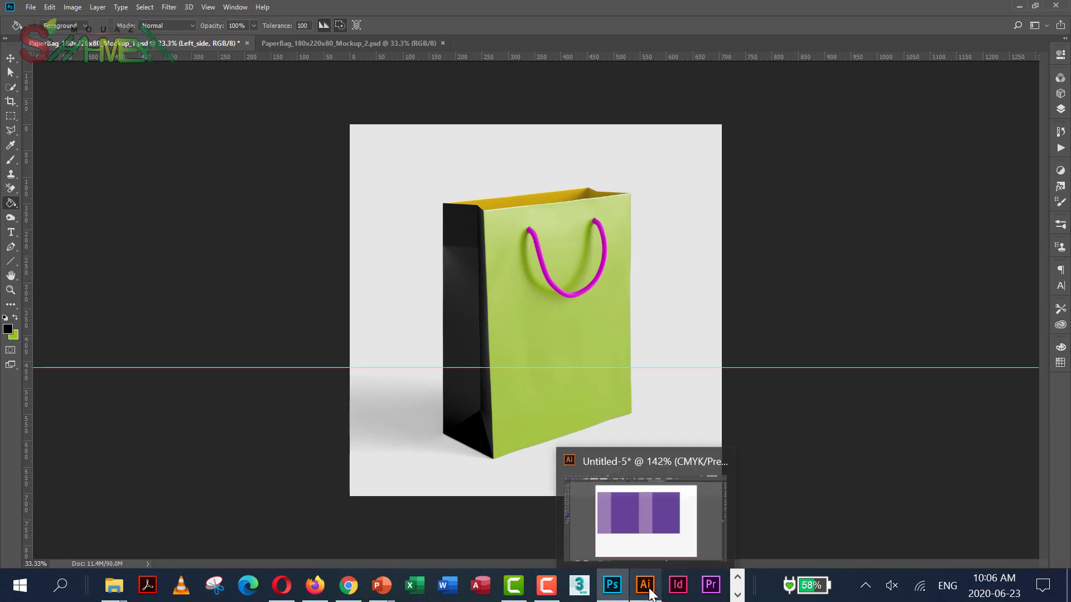
left_click(648, 508)
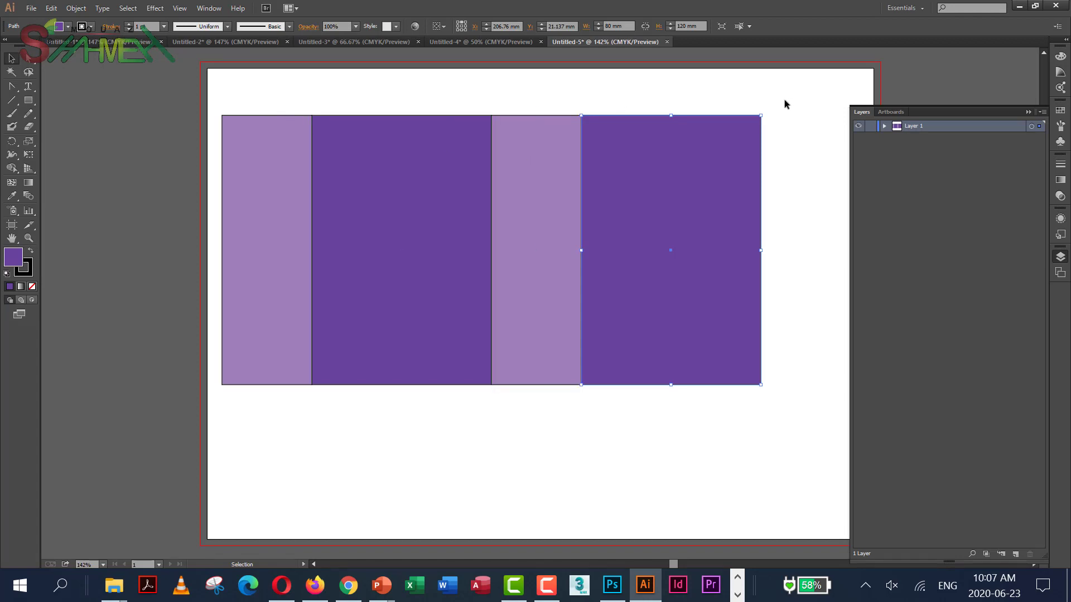
Move all four panels together about 26 mm right and 10 mm down to sit nearer the artboard's centre.
left_click_drag(784, 98, 234, 399)
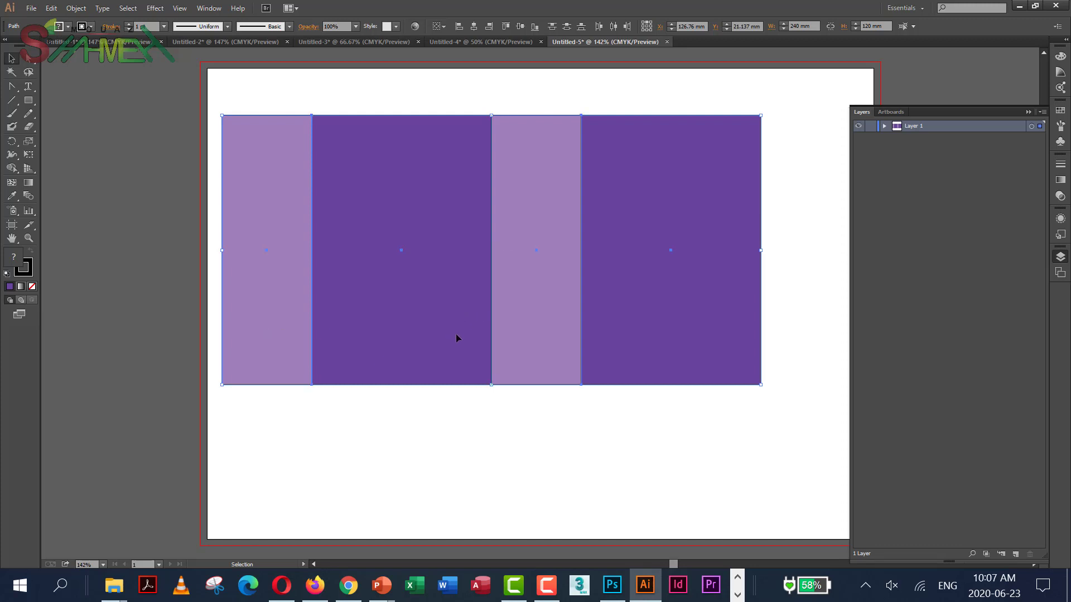
left_click_drag(455, 334, 504, 357)
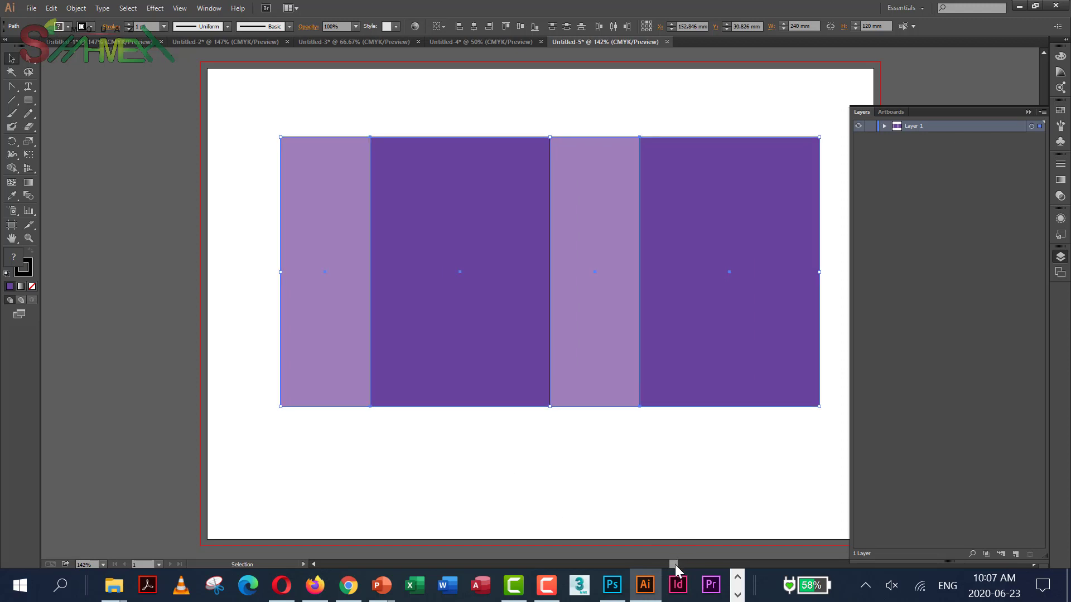
left_click_drag(674, 564, 679, 564)
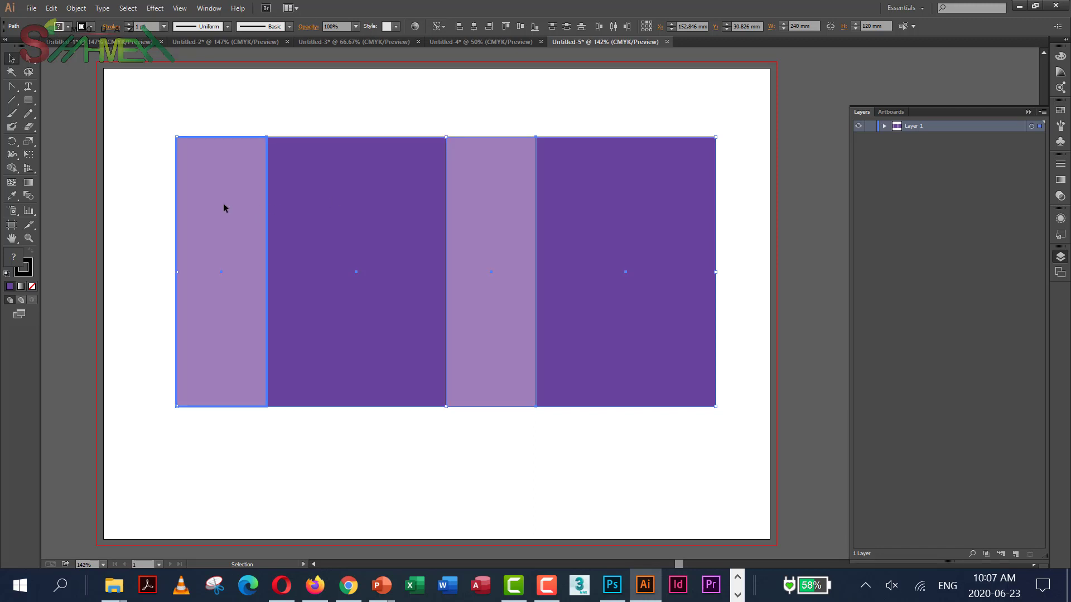
left_click(191, 109)
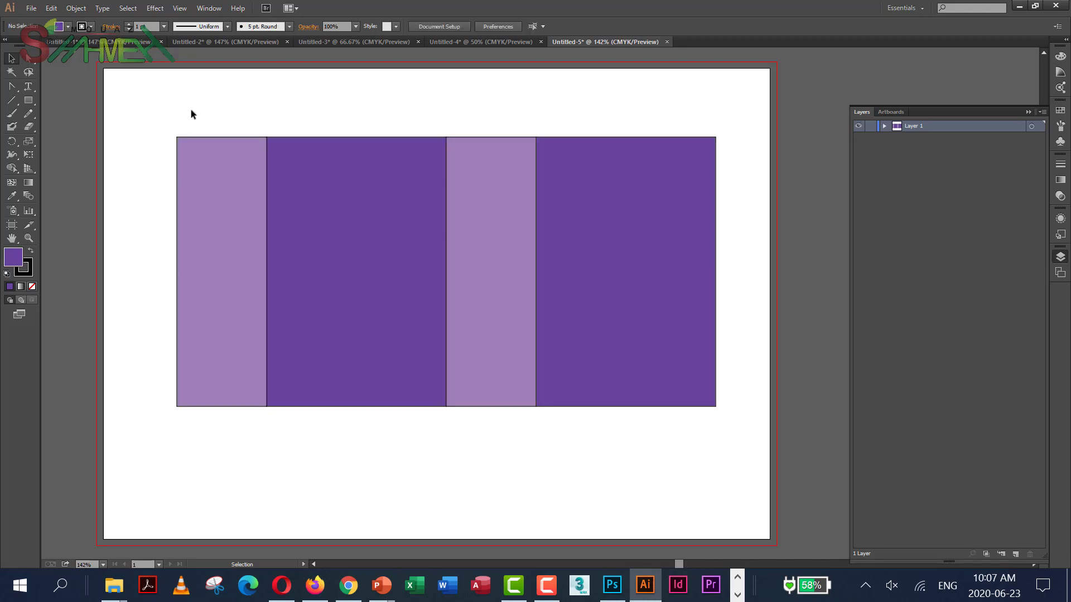
Copy the leftmost light purple panel 40 mm to the left, flush against its outer edge.
left_click(204, 188)
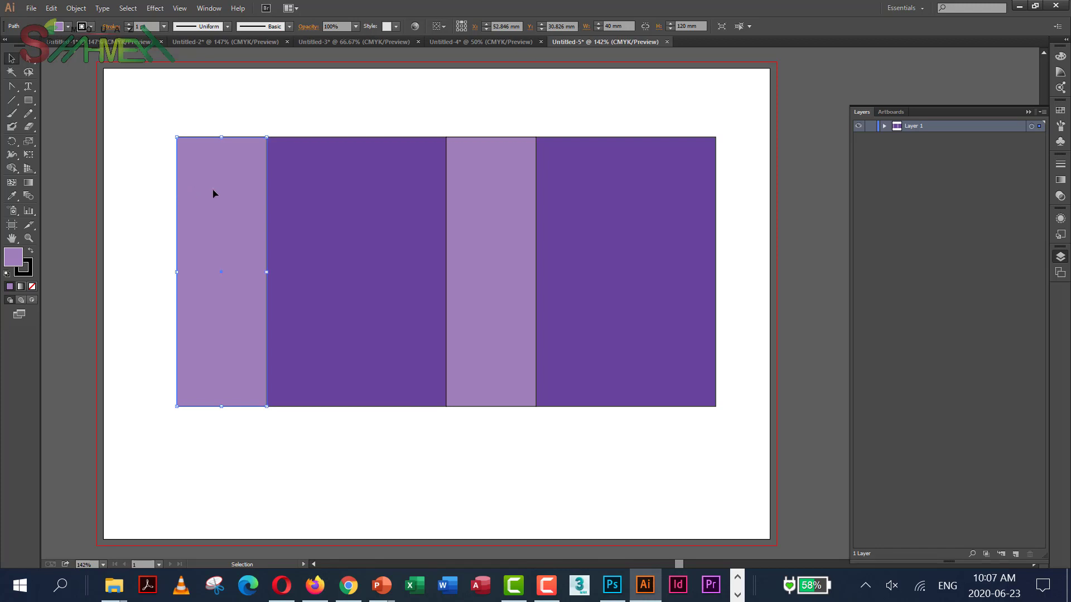
left_click_drag(218, 193, 126, 194)
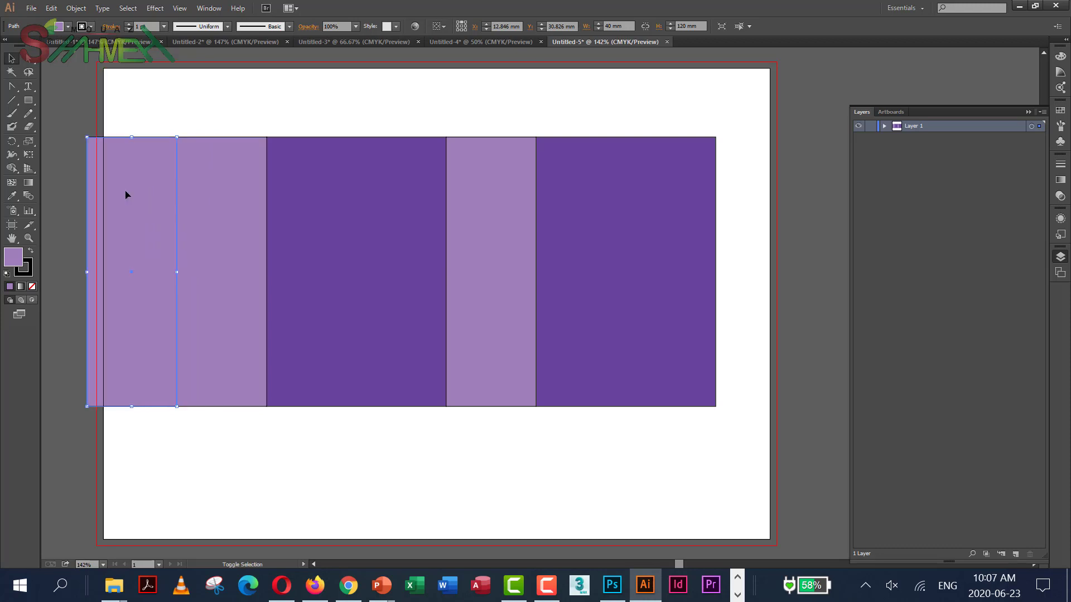
Narrow the outermost light purple copy to 10 mm wide, keeping its edge against the neighbouring side panel fixed.
left_click(464, 24)
left_click(612, 27)
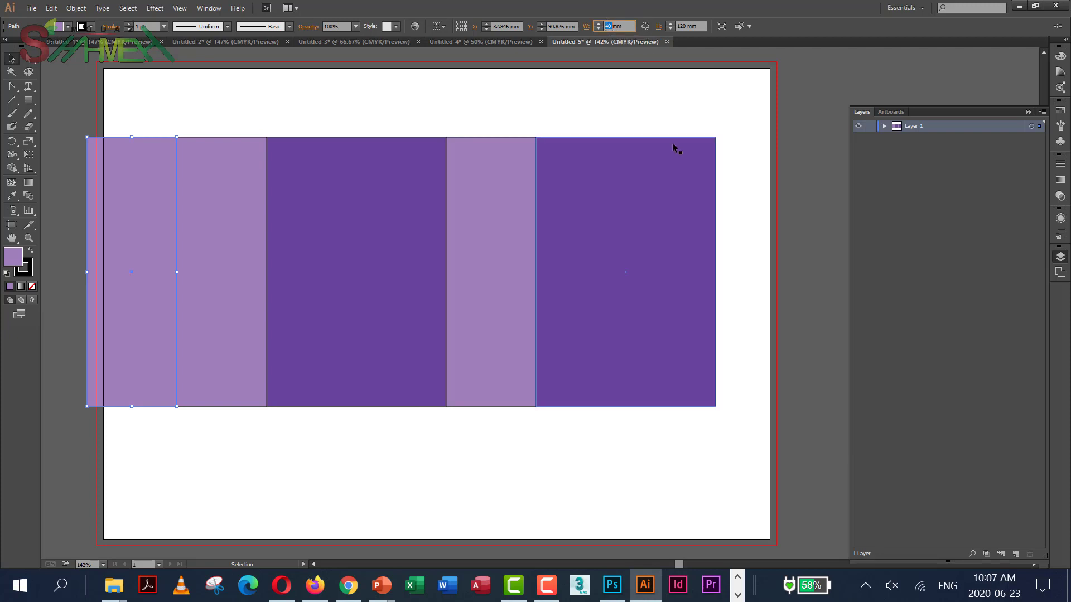
type("1")
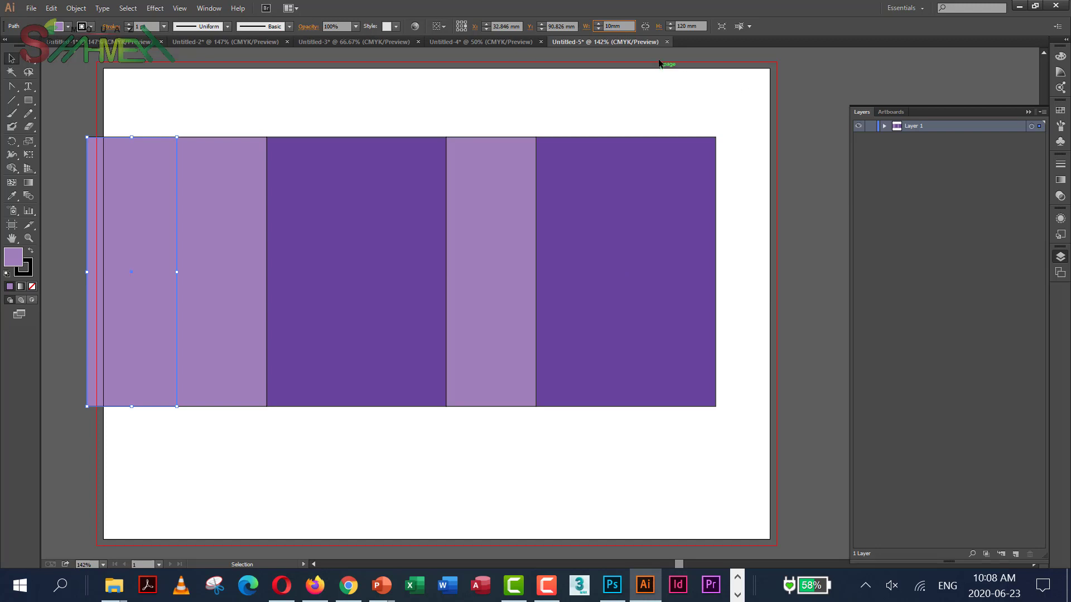
left_click(685, 26)
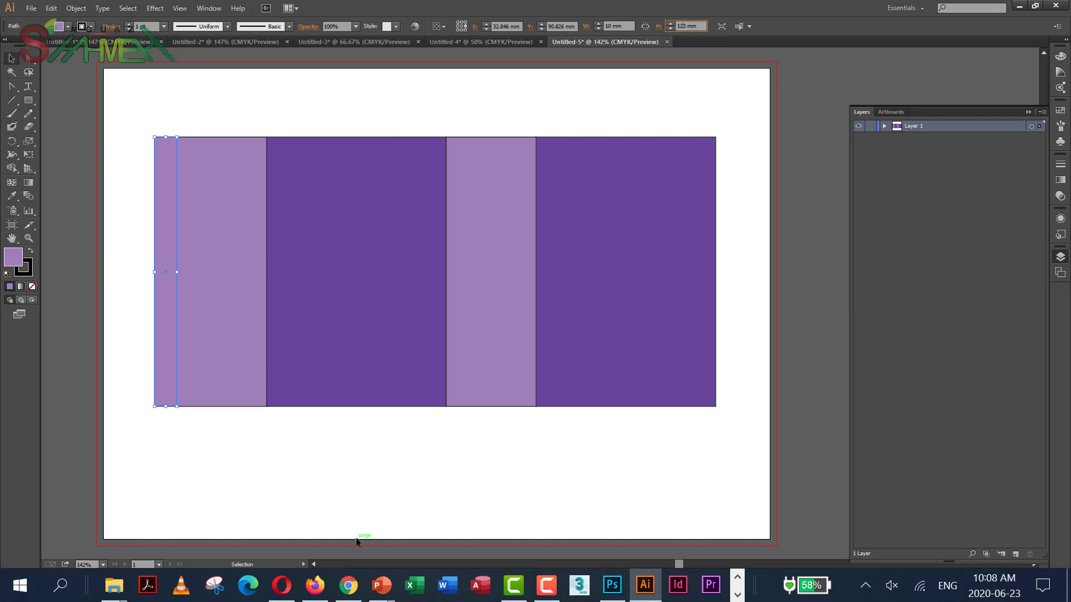
Lower the 10 mm glue flap's upper outer corner straight down about 6.7 mm to slant its upper edge.
mouse_move(379, 584)
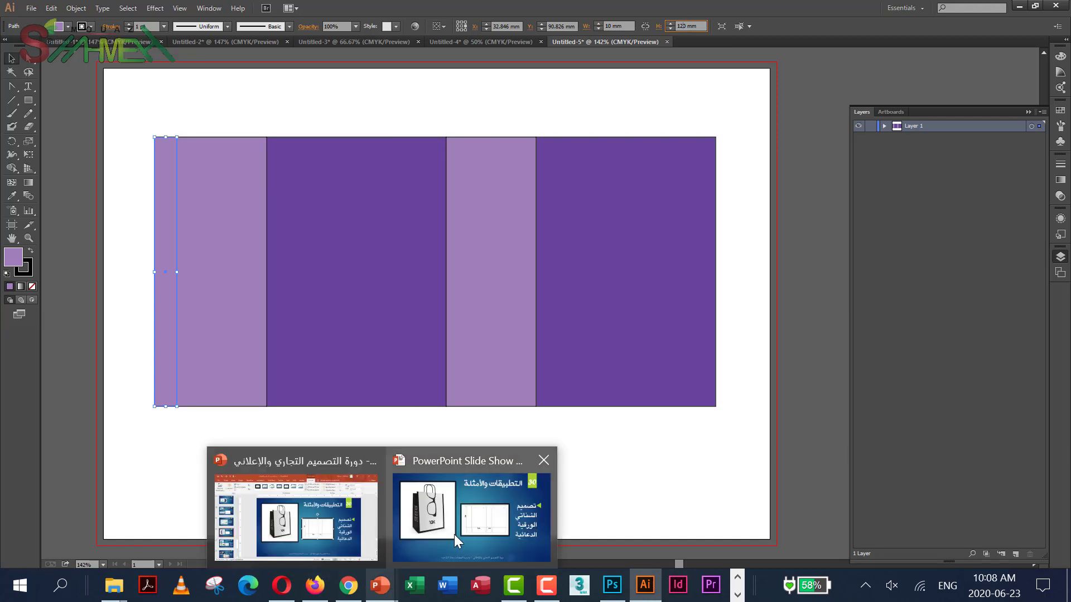
mouse_move(454, 533)
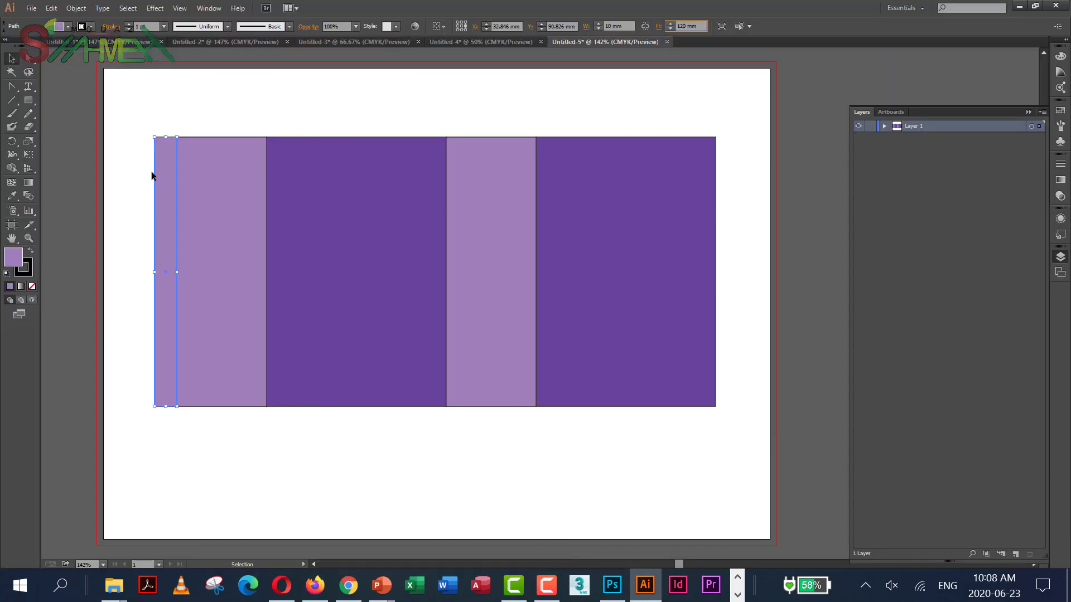
left_click(29, 59)
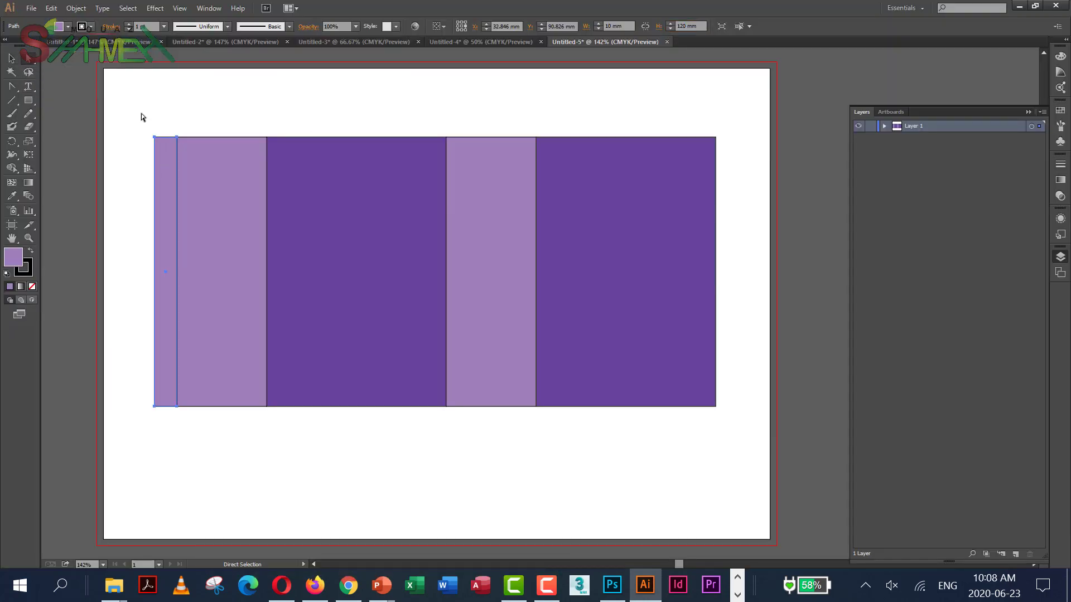
left_click(155, 140)
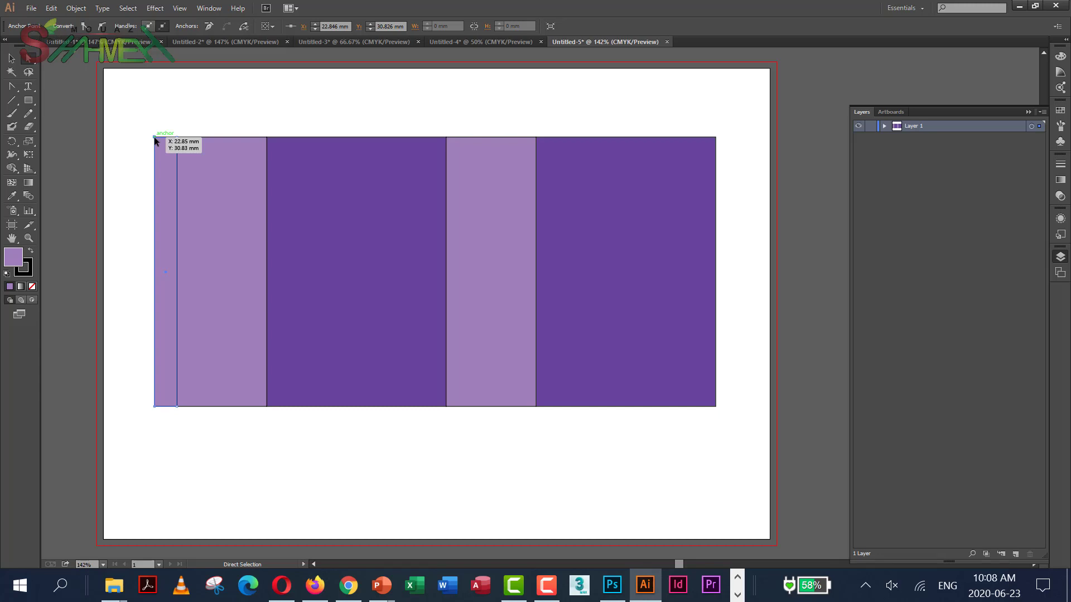
mouse_move(155, 139)
left_mouse_down()
mouse_move(156, 165)
mouse_move(155, 138)
mouse_move(155, 154)
left_mouse_up()
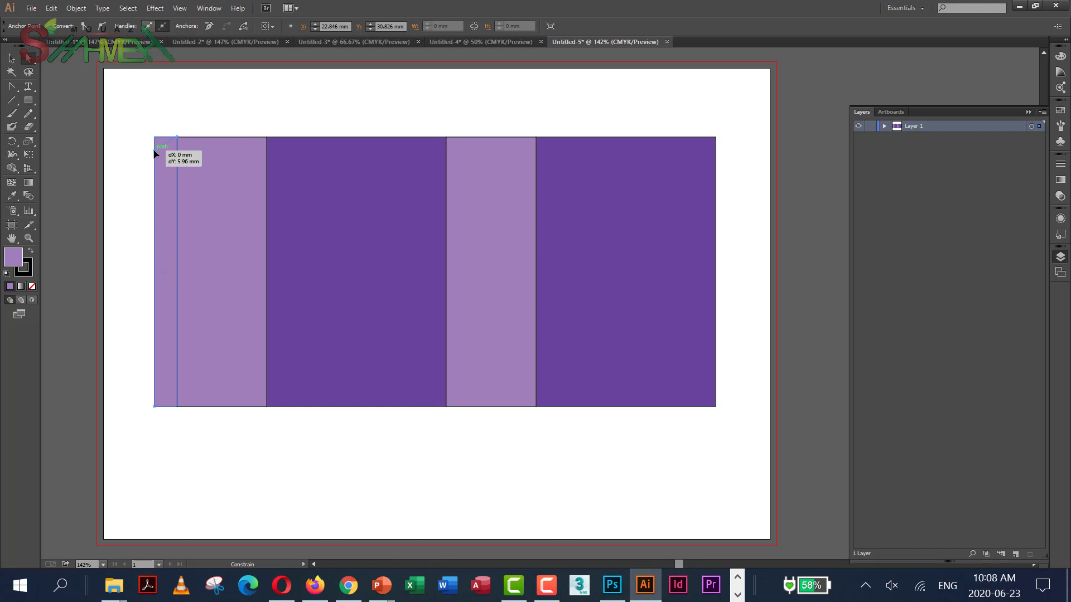
left_click_drag(155, 154, 155, 152)
left_click_drag(155, 153, 155, 152)
left_click(155, 406)
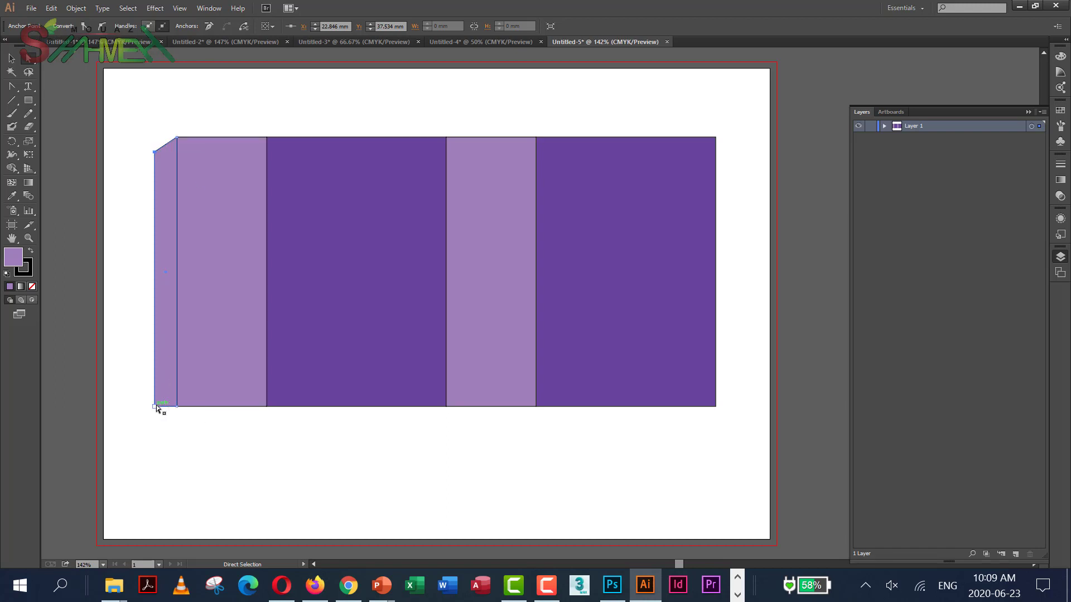
left_click_drag(157, 407, 158, 406)
left_click_drag(155, 406, 164, 398)
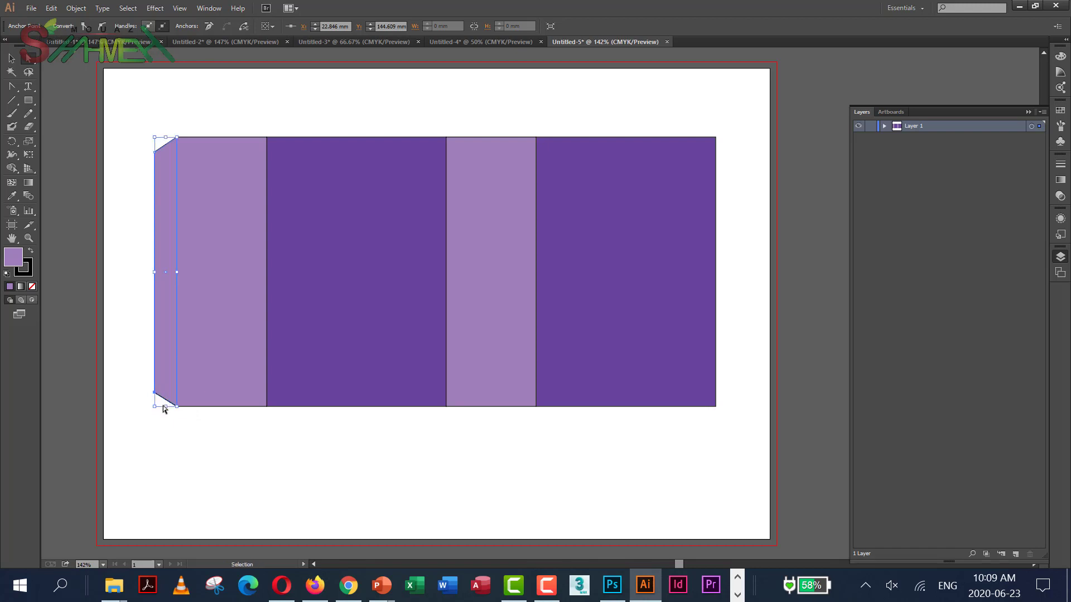
key("ctrl+z")
Raise the glue flap's lower outer corner straight up about 8.5 mm to slant its lower edge.
left_click_drag(158, 406, 157, 379)
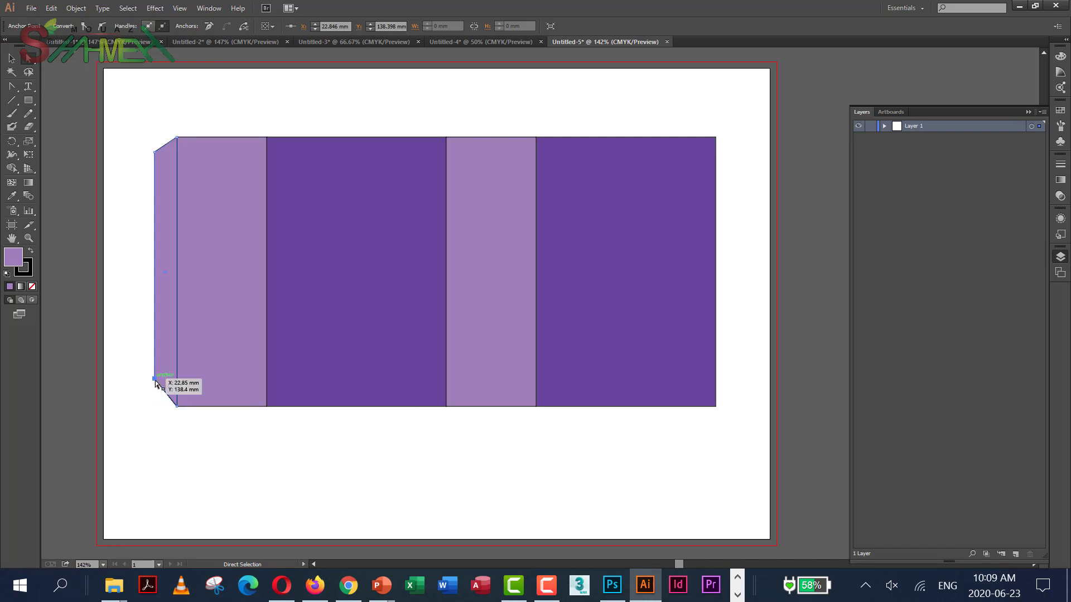
left_click_drag(155, 383, 154, 389)
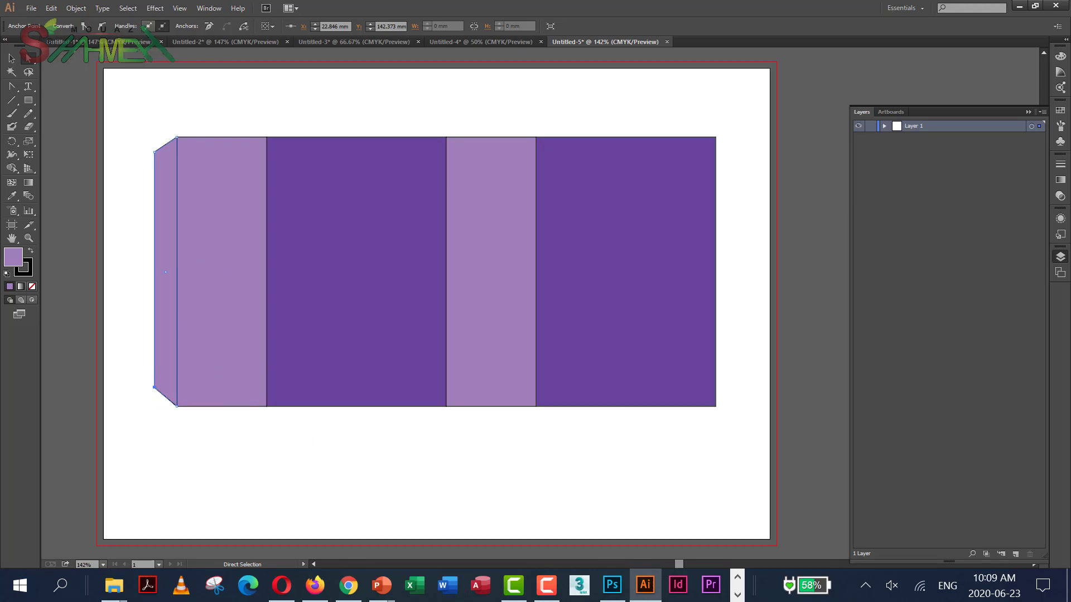
Copy the light purple side panel beside the glue flap straight down to sit beneath its lower edge.
mouse_move(381, 593)
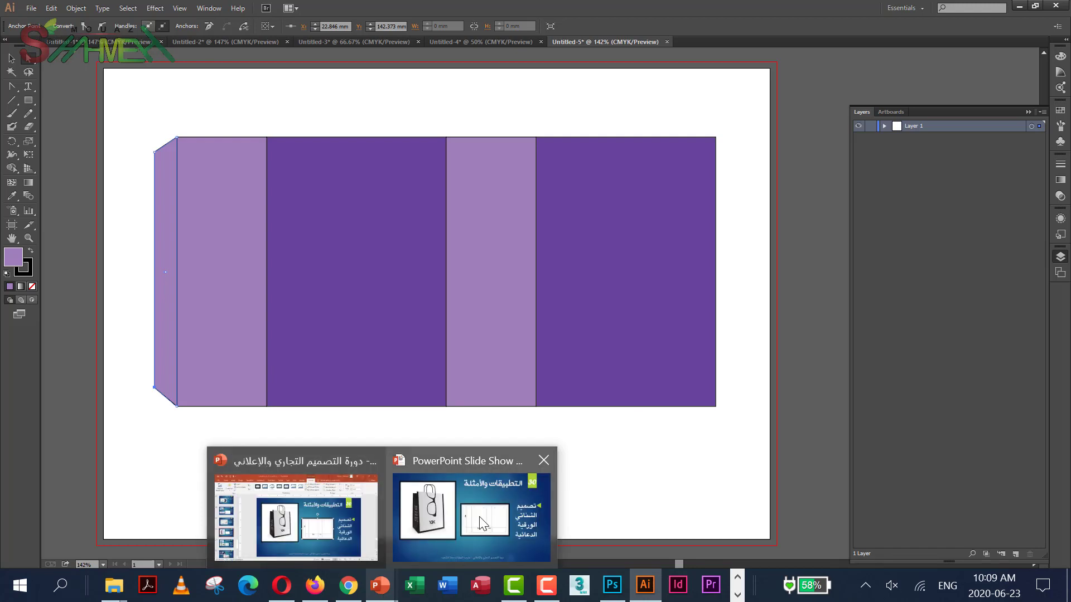
mouse_move(483, 524)
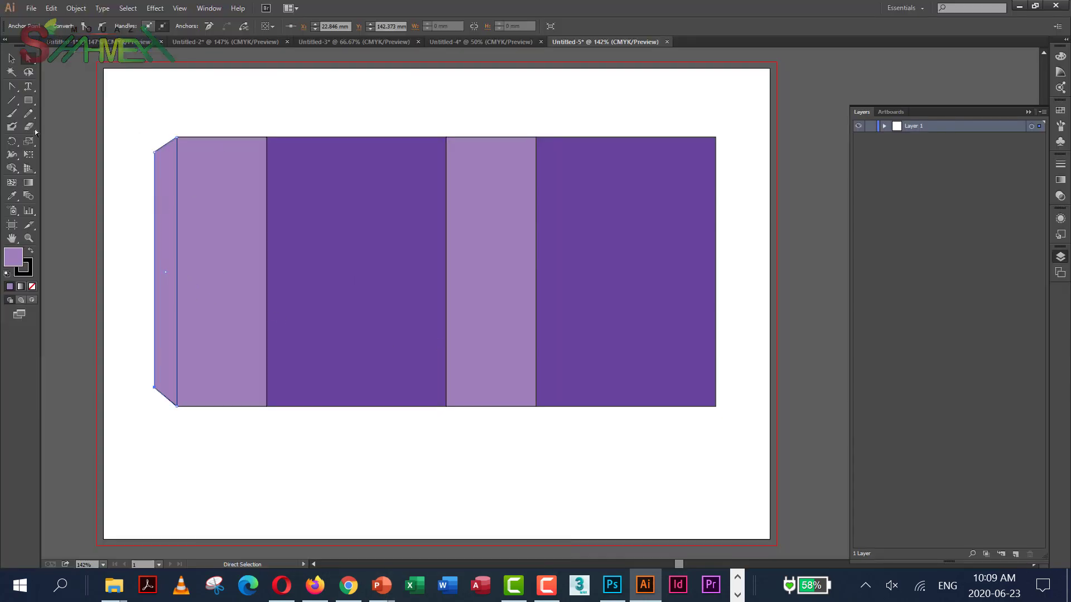
left_click(11, 58)
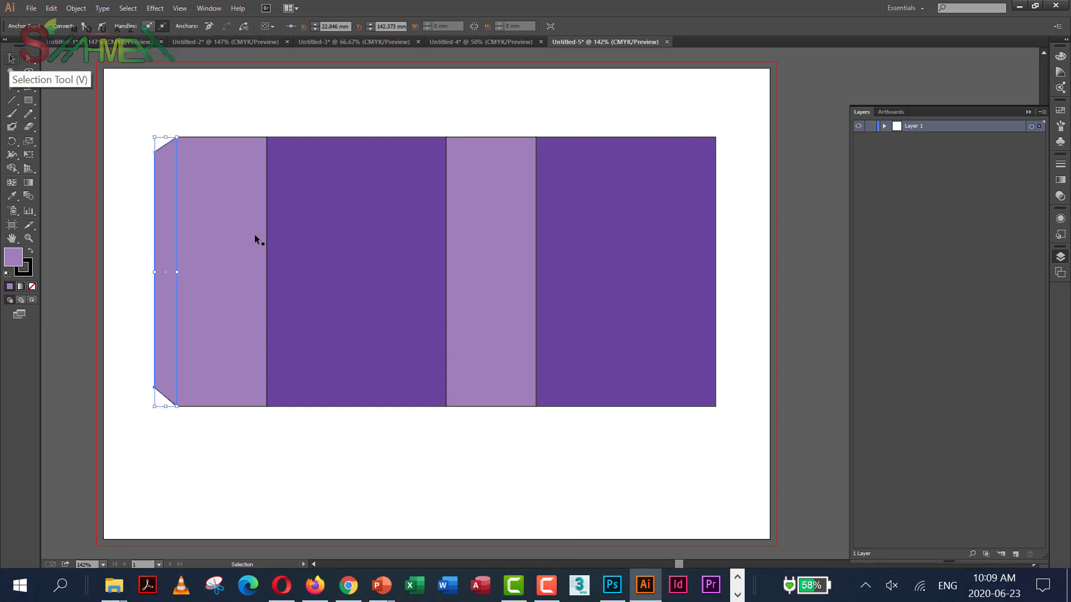
left_click(229, 249)
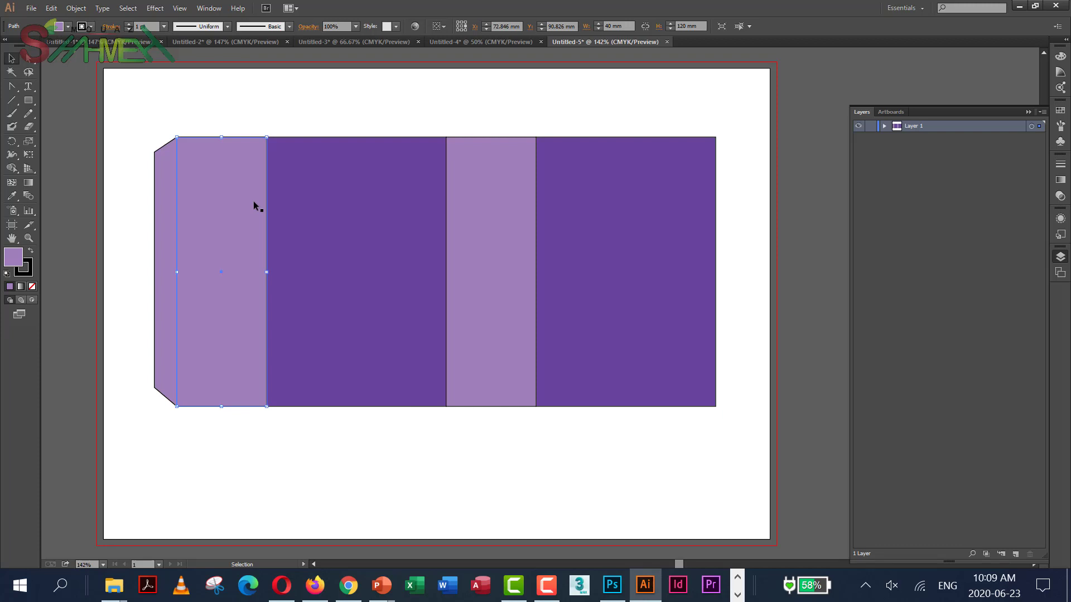
left_click_drag(249, 206, 249, 473)
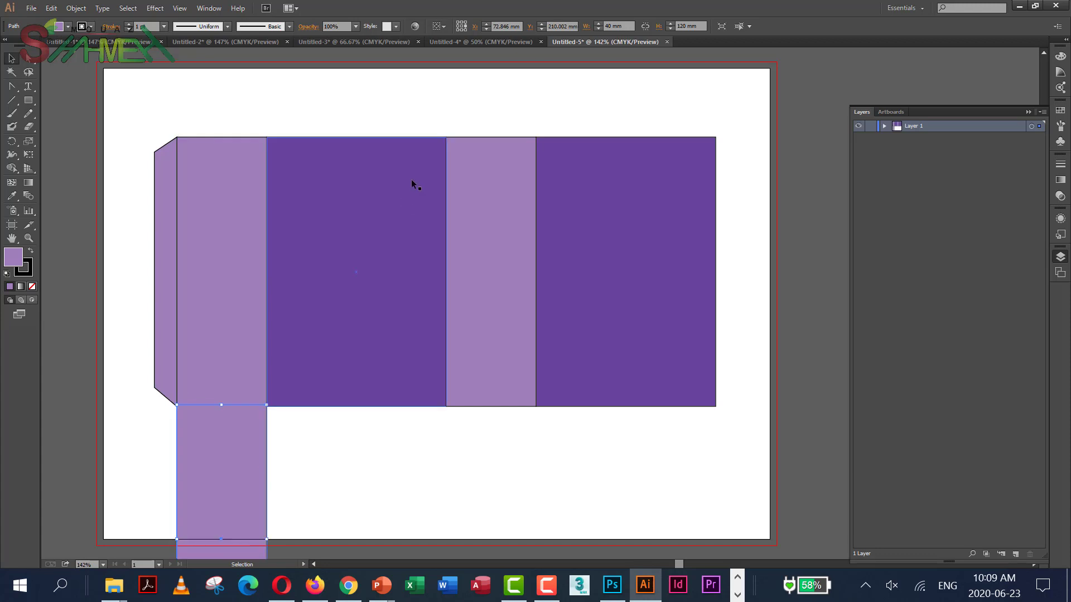
Set the height of the copy beneath the side panel to 20 mm, keeping its upper edge in place.
left_click(459, 23)
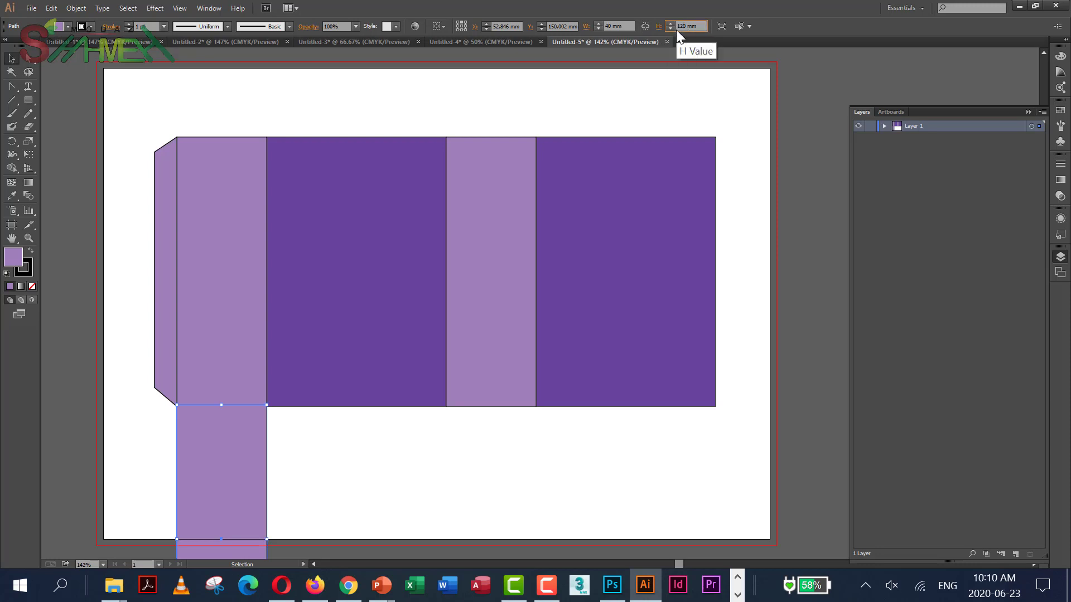
left_click(683, 28)
double_click(683, 27)
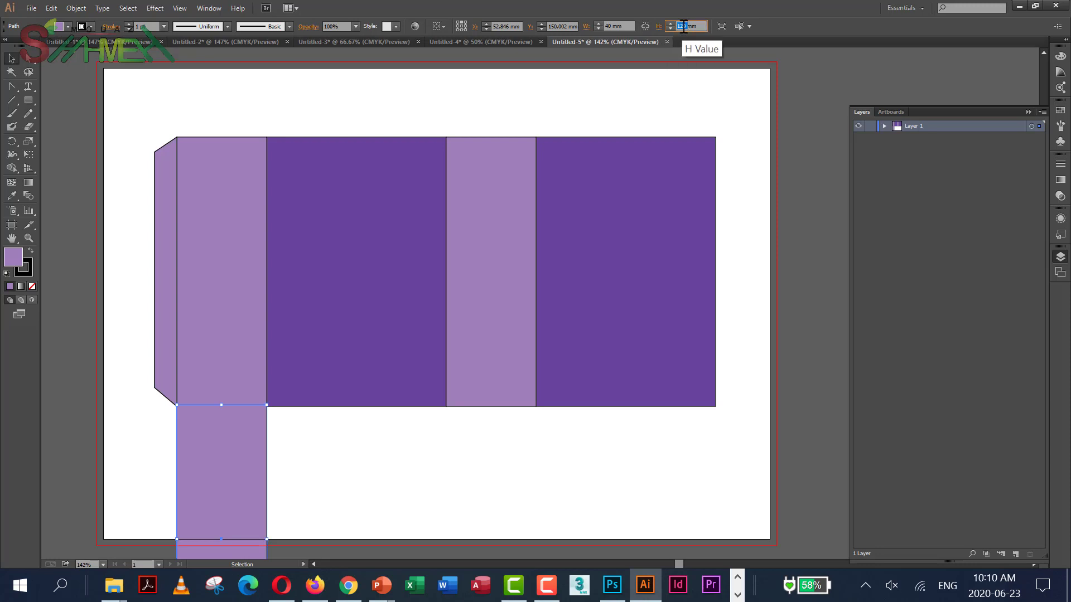
type("20")
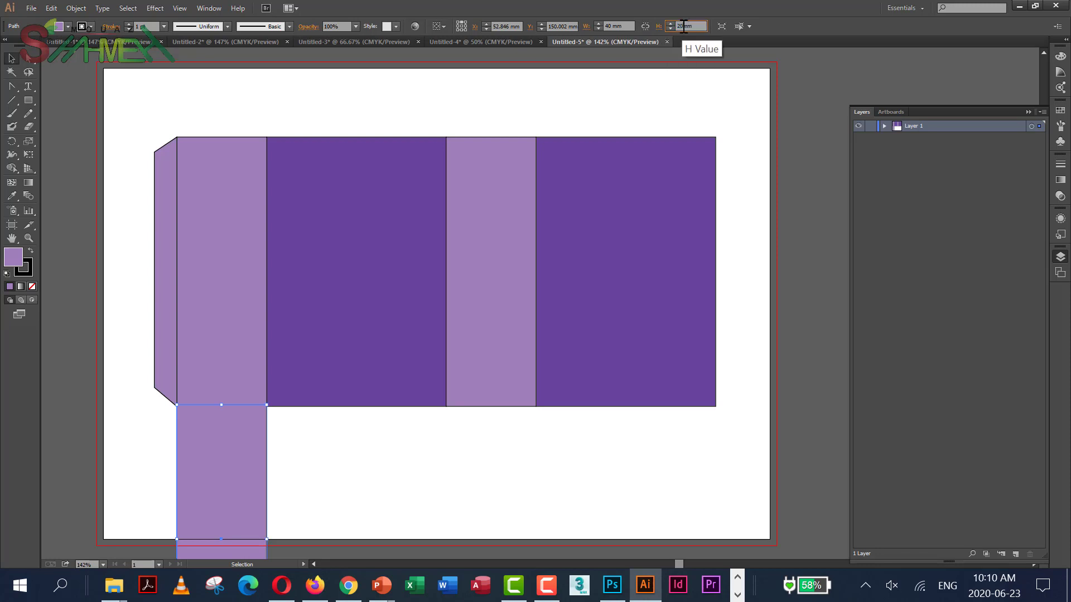
left_click(612, 27)
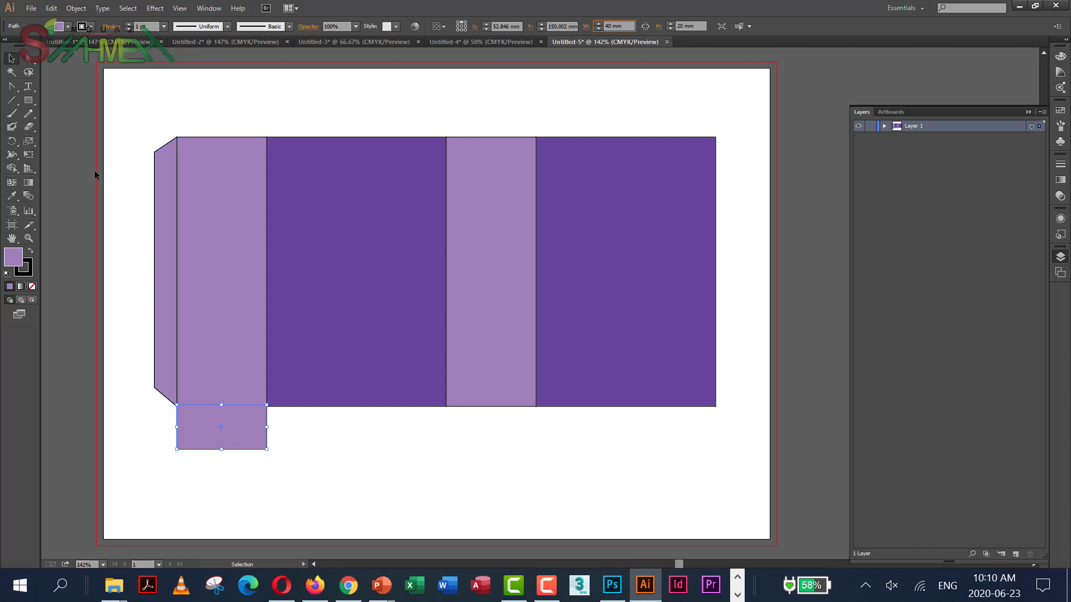
Taper the 20 mm bottom flap into a trapezoid by moving both lower corners inward about 7 mm each.
left_click(32, 60)
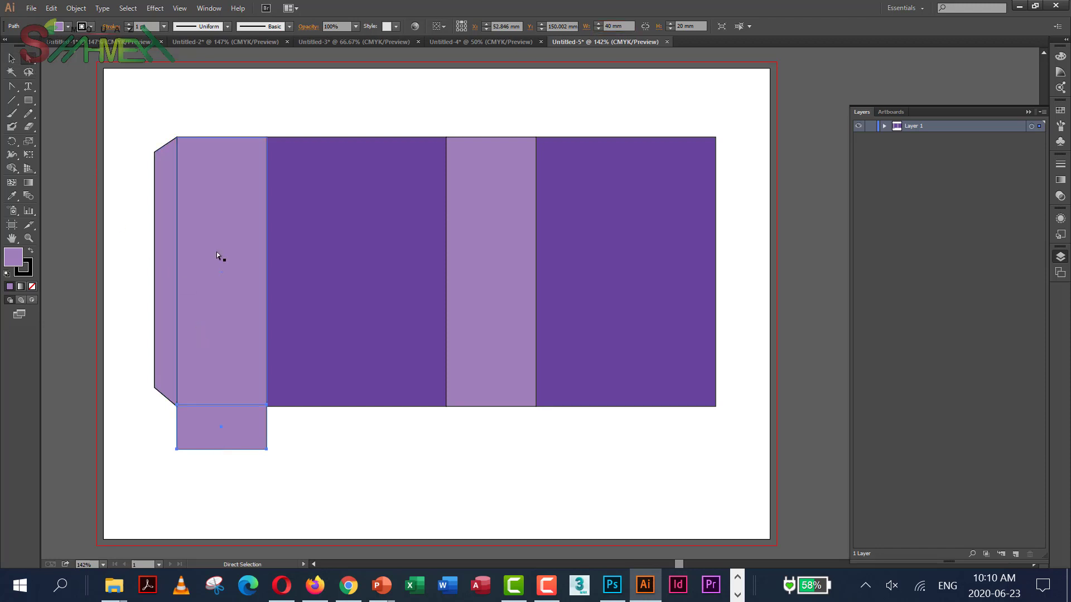
left_click(270, 449)
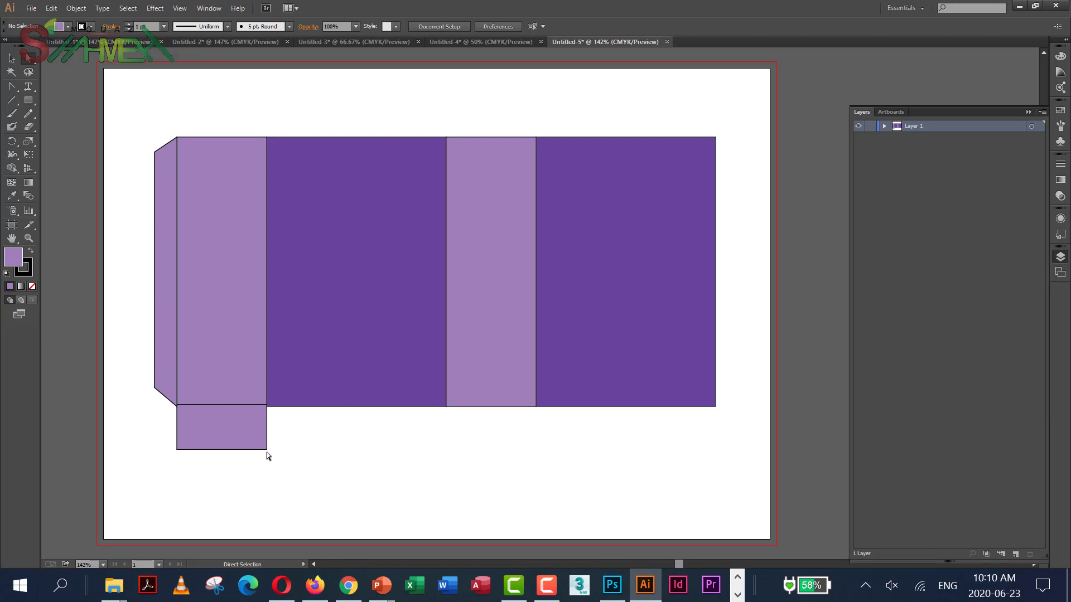
left_click(267, 450)
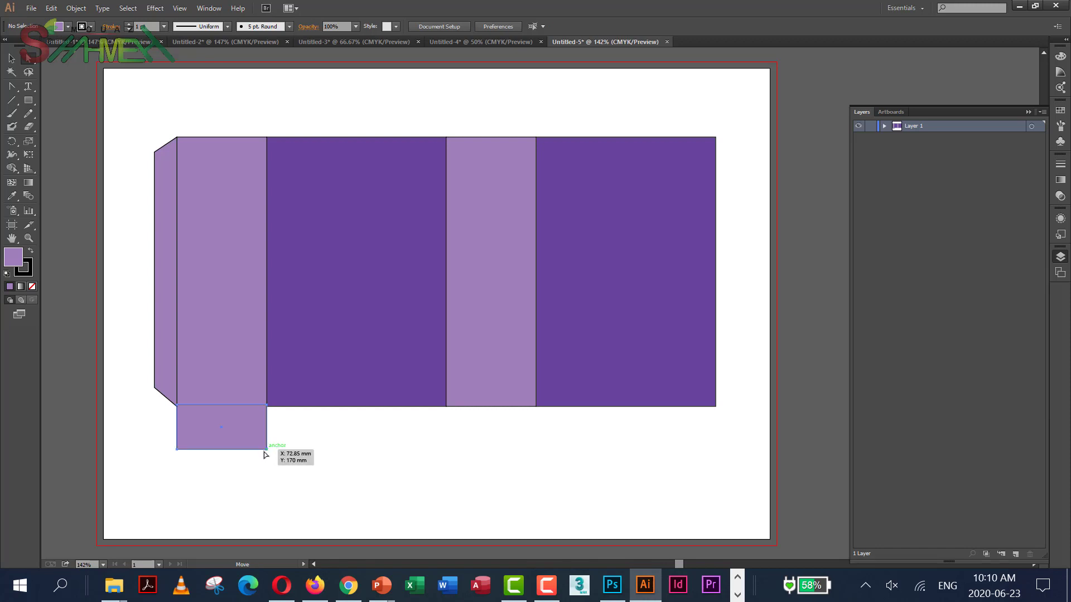
left_click_drag(264, 452, 251, 452)
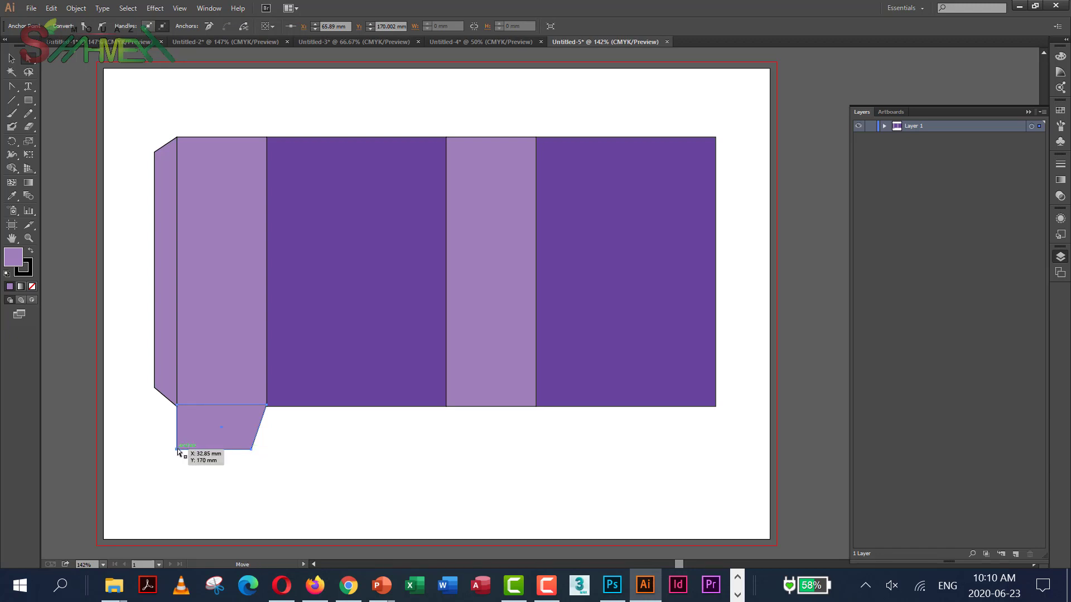
left_click_drag(177, 449, 192, 449)
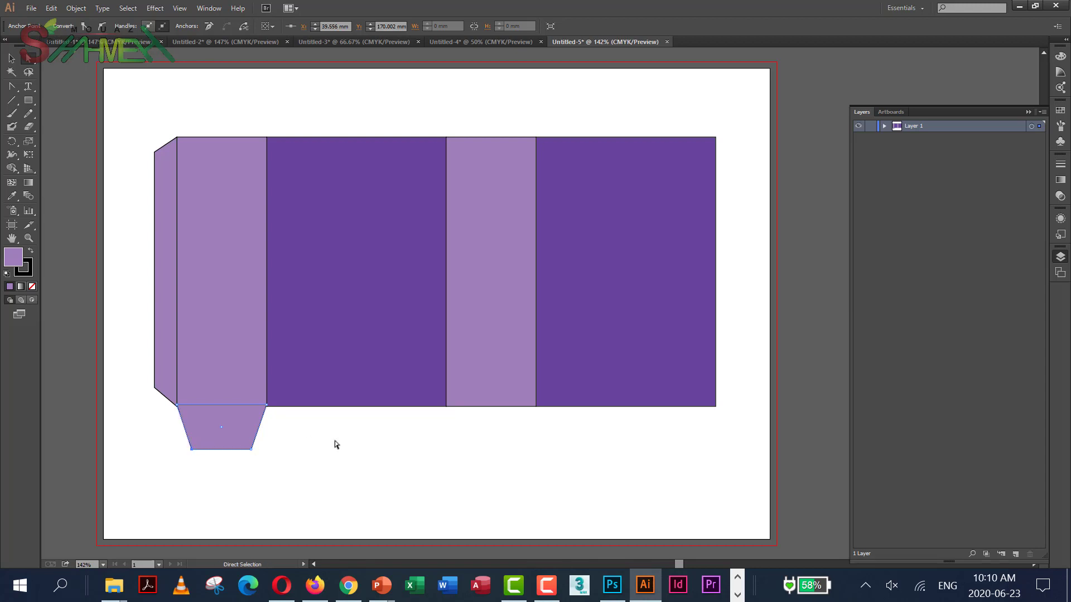
Duplicate the tapered bottom flap and place the copy flush beneath the other light purple side panel.
left_click(12, 58)
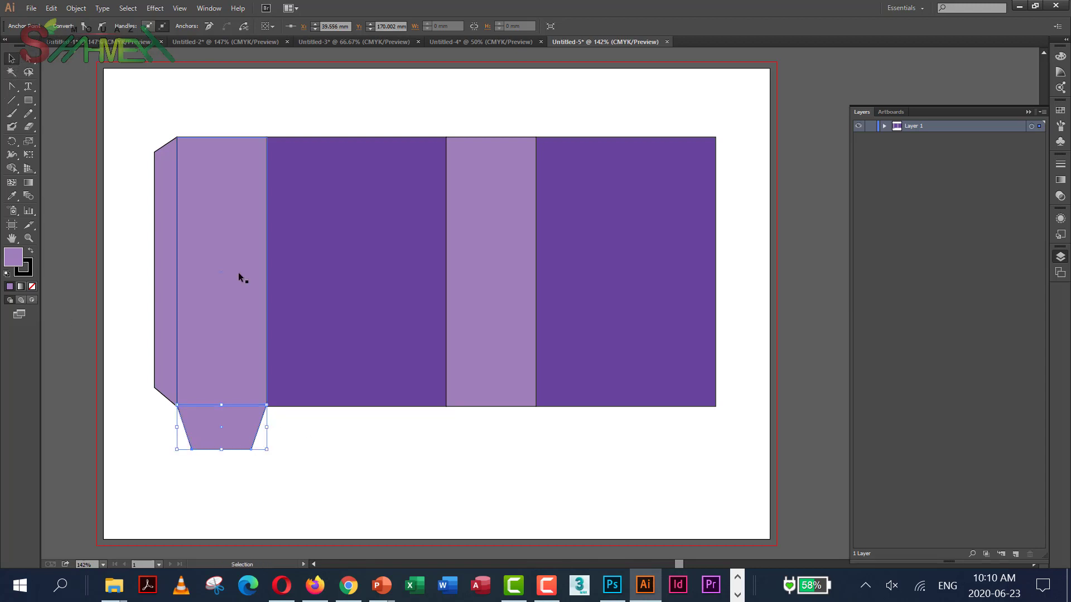
left_click(251, 439)
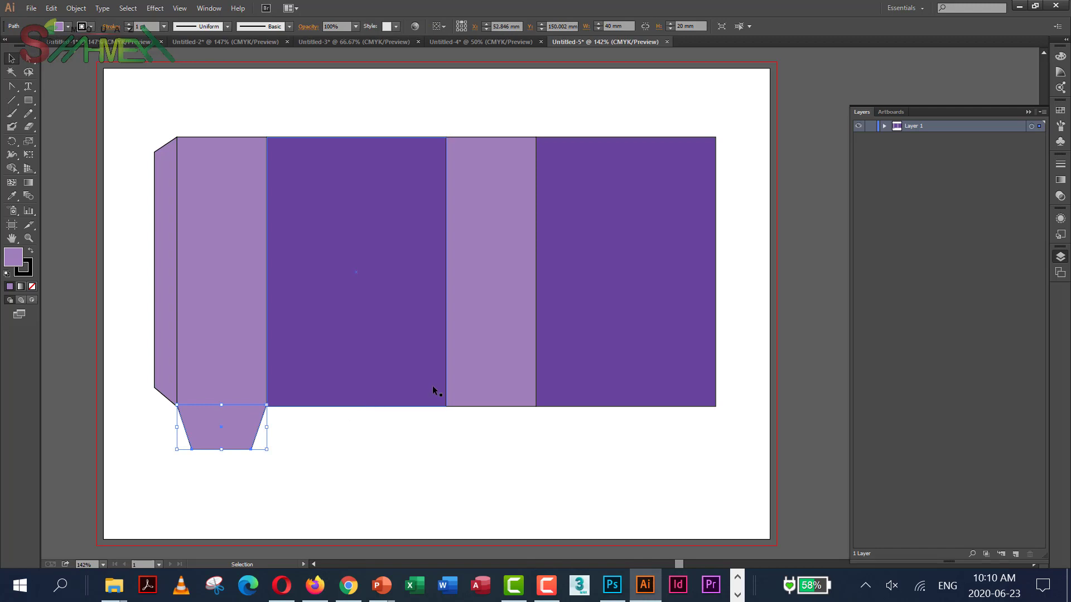
key("ctrl+c")
key("ctrl+v")
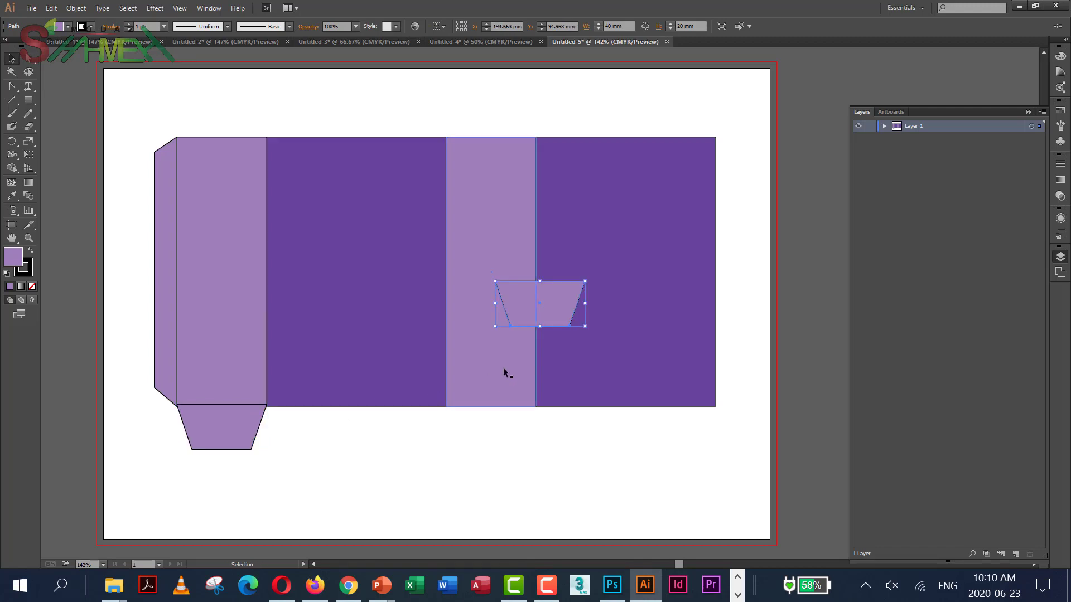
left_click_drag(565, 311, 516, 437)
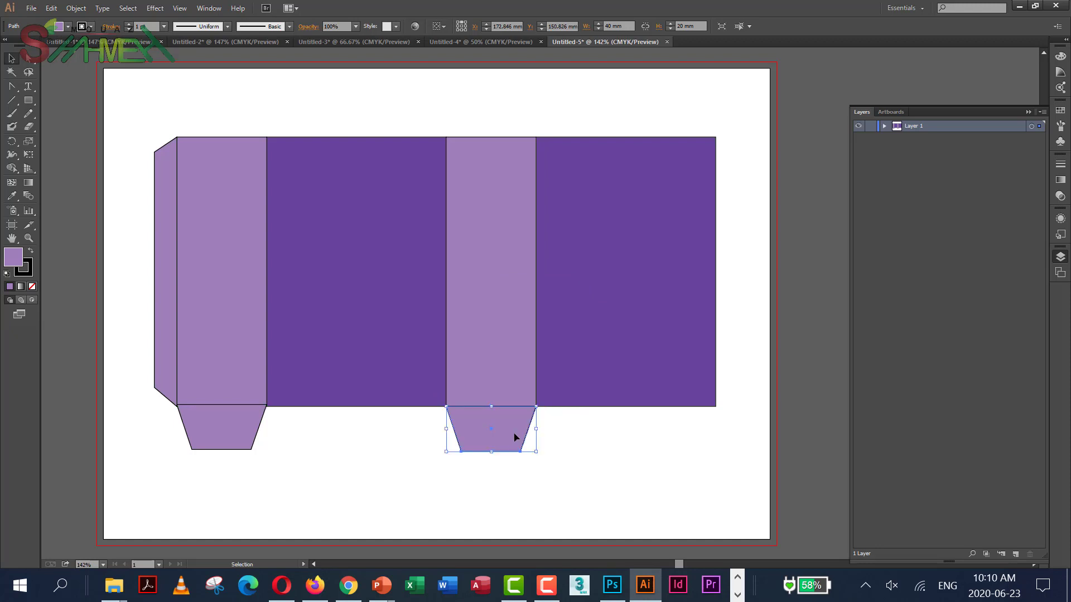
Copy the dark purple panel between the side panels down beneath itself and set the copy's height to 20 mm.
left_click(341, 332)
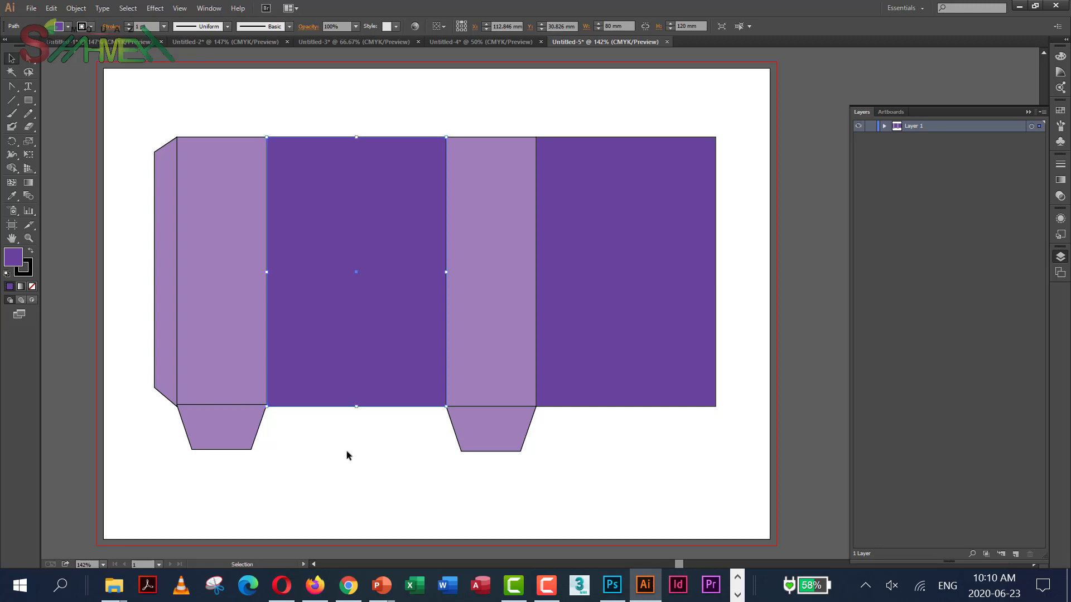
left_click_drag(395, 191, 394, 462)
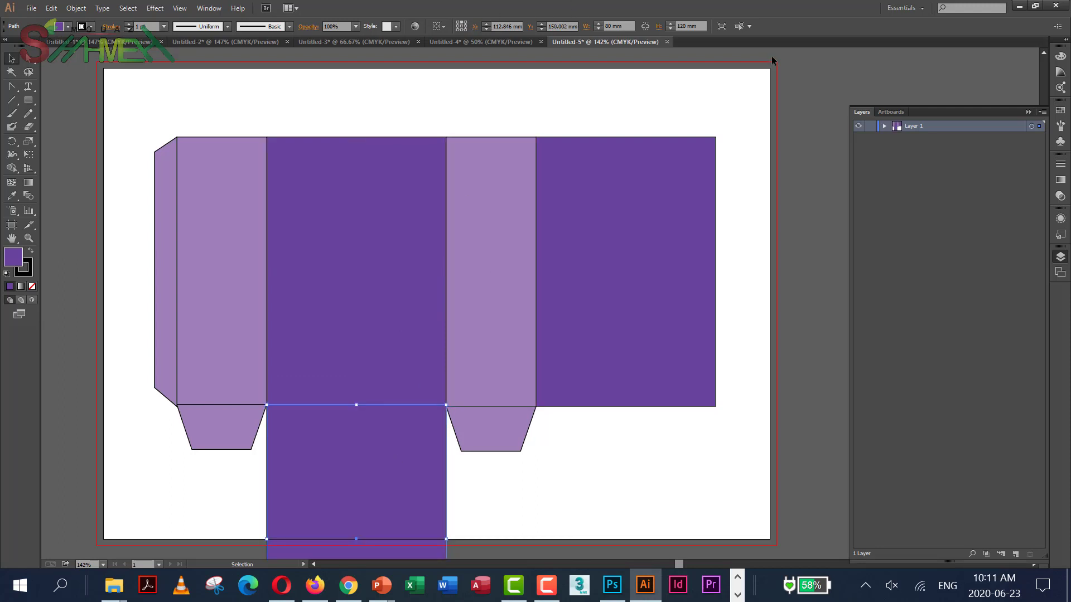
double_click(685, 26)
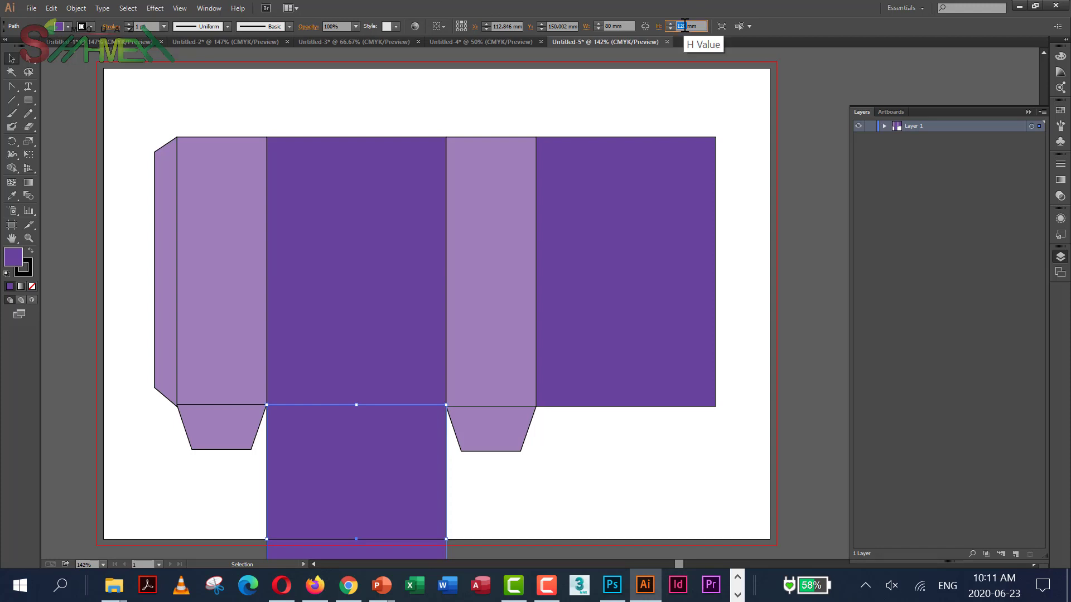
type("20")
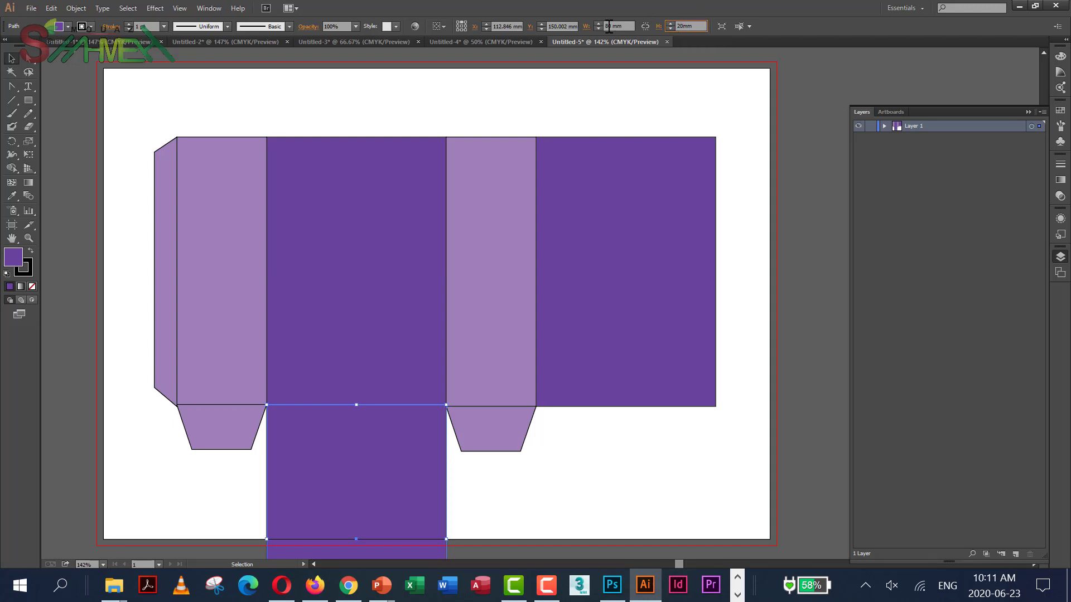
key("Return")
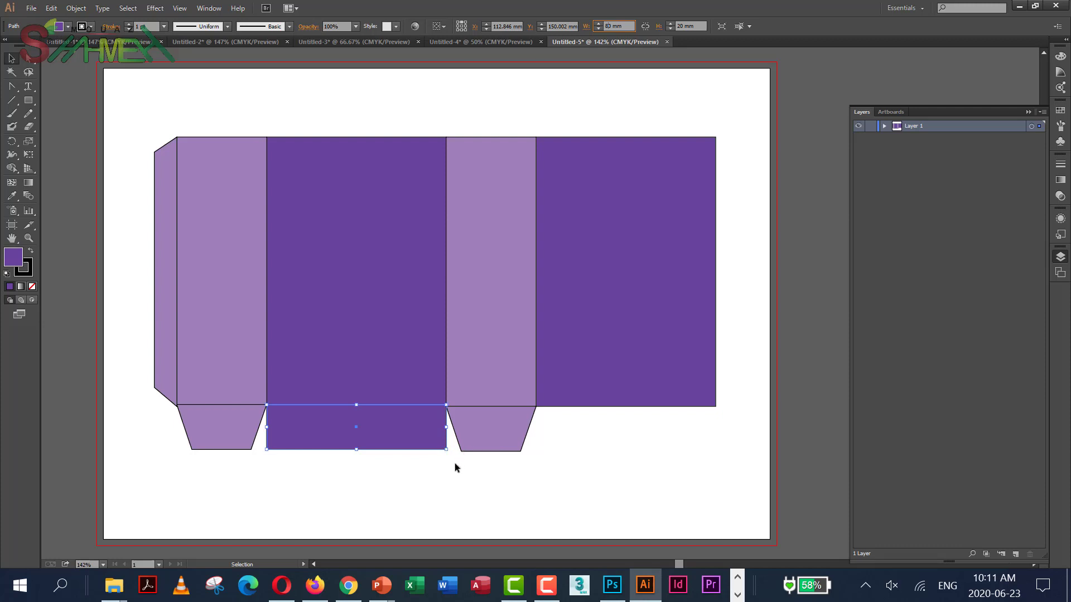
left_click(26, 59)
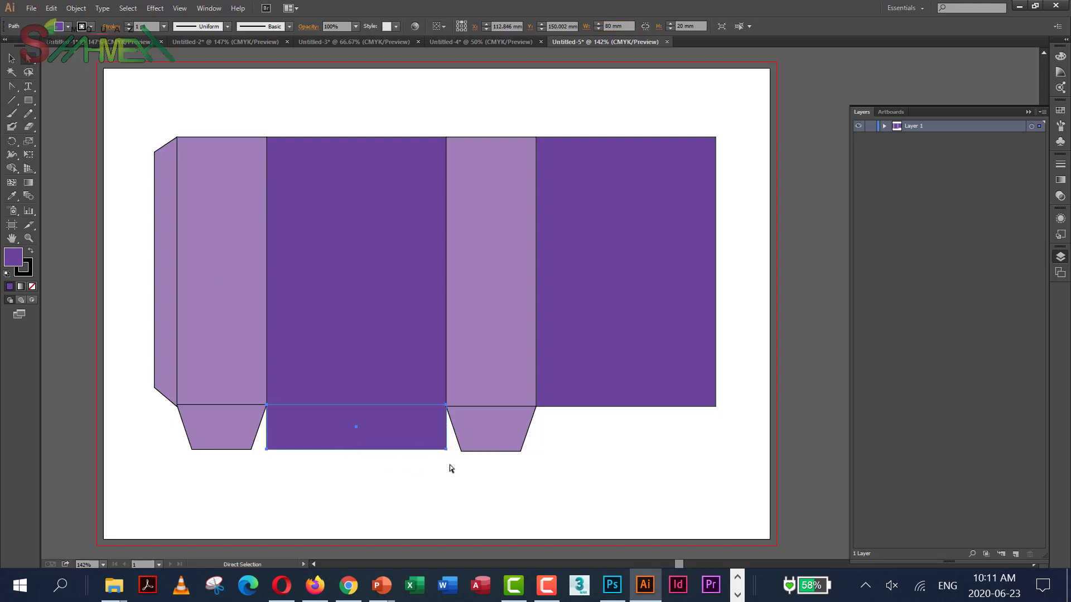
left_click_drag(393, 448, 263, 445)
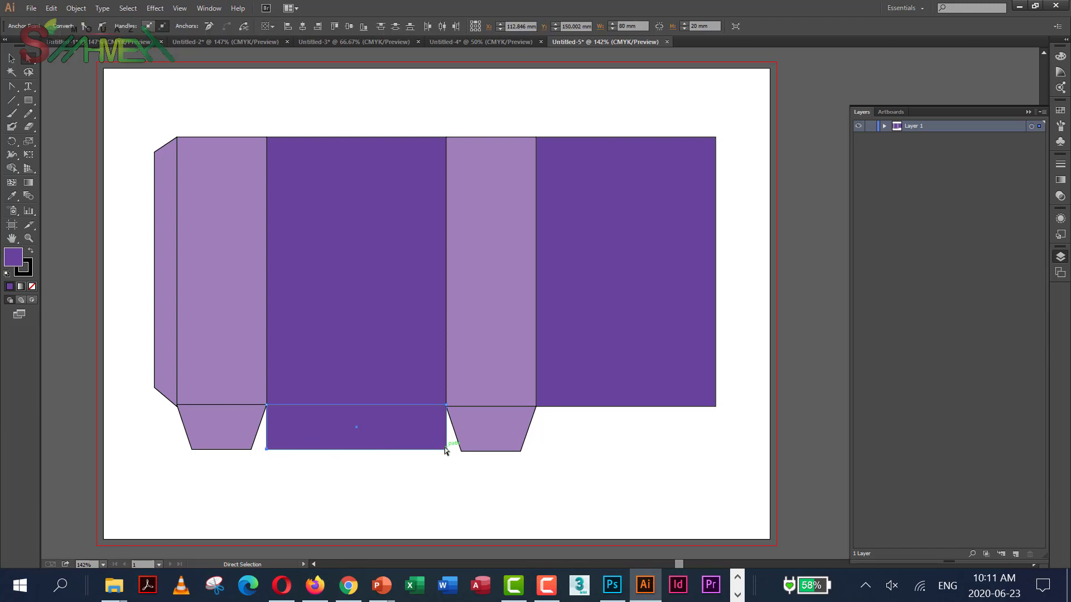
left_click_drag(445, 450, 428, 452)
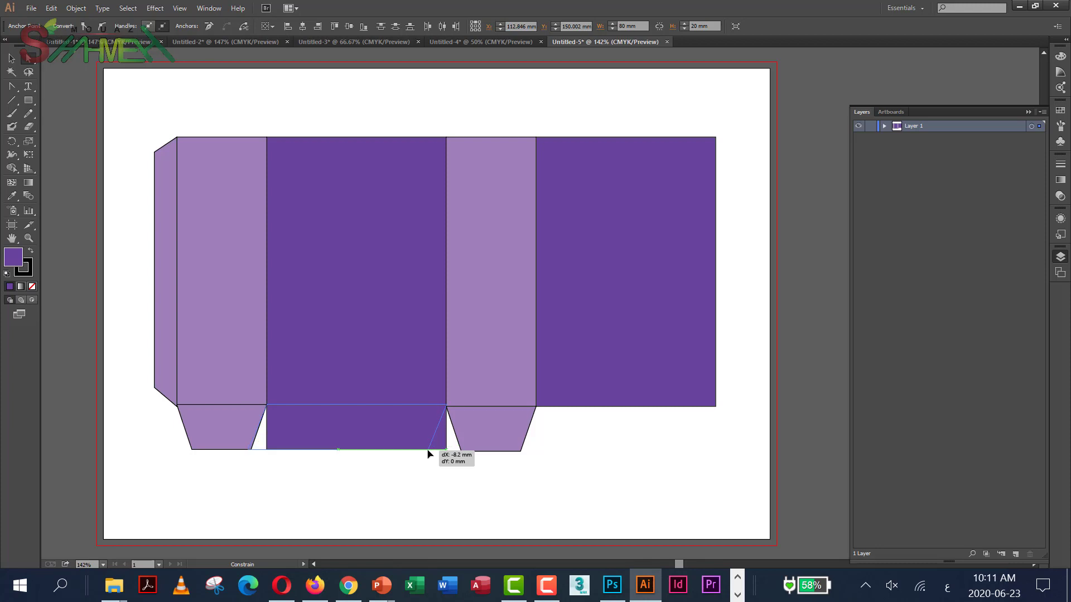
left_click_drag(428, 450, 441, 456)
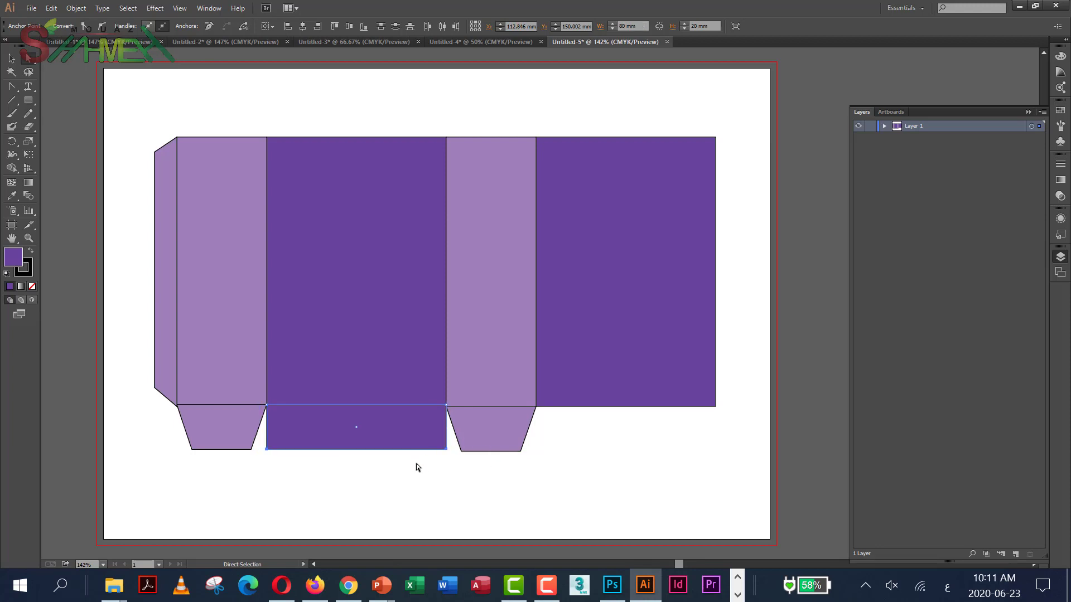
left_click(416, 465)
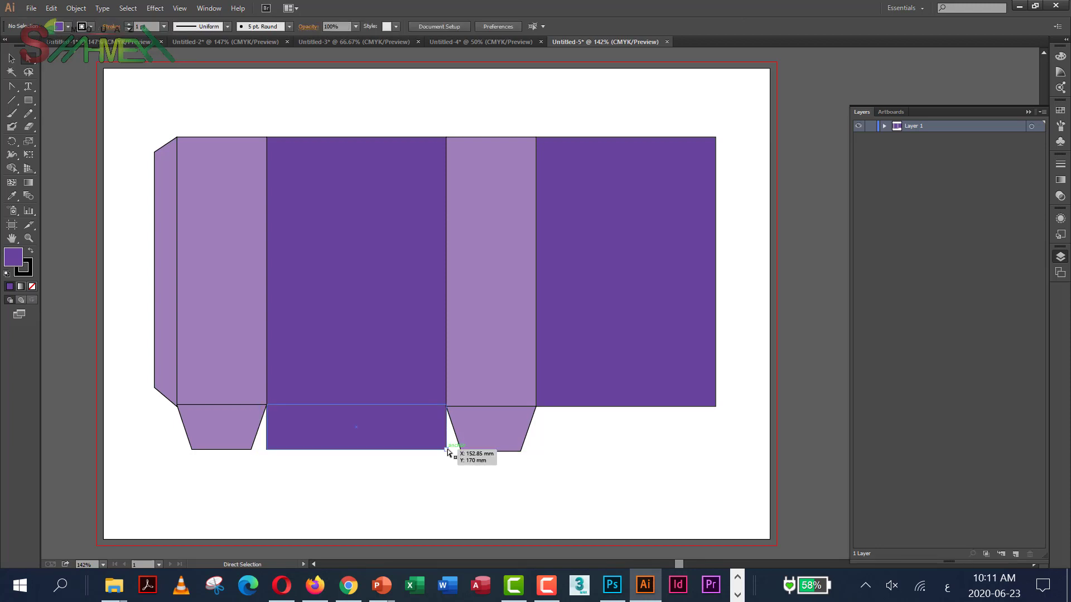
Taper the dark purple bottom flap into a trapezoid by moving both lower corners inward about 12 mm each.
left_click(447, 451)
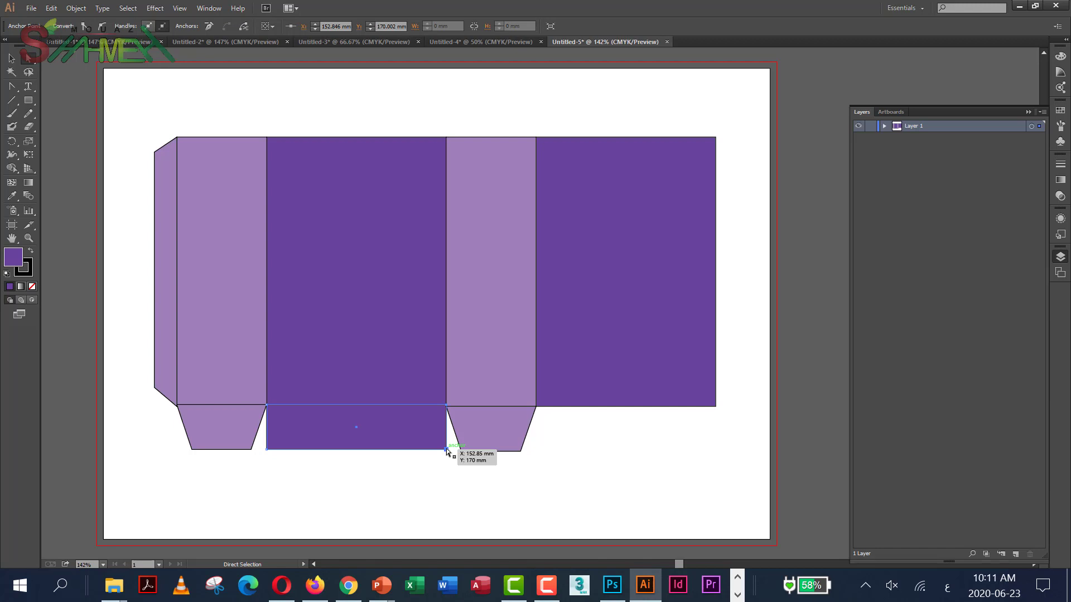
left_click_drag(447, 451, 420, 452)
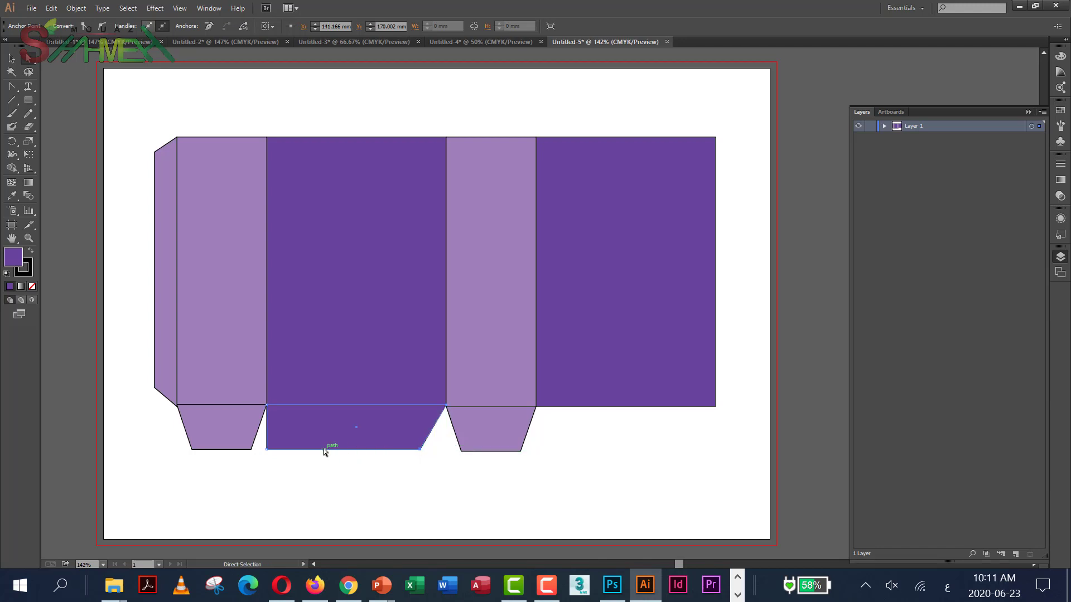
left_click_drag(268, 450, 284, 453)
left_click_drag(287, 452, 297, 450)
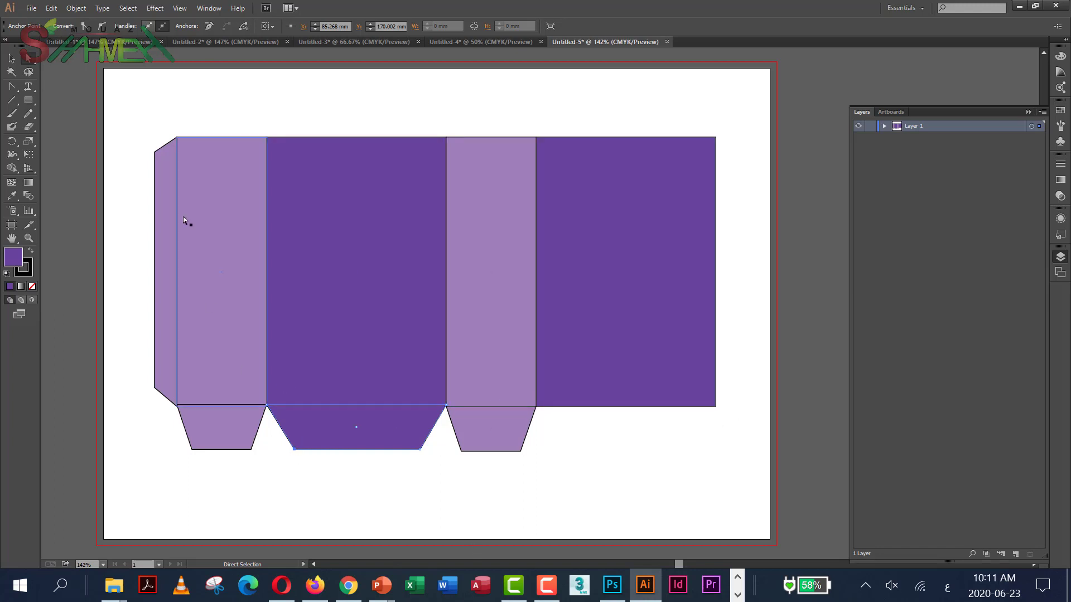
Duplicate the tapered dark purple flap and place the copy flush beneath the outer dark purple panel.
left_click(12, 58)
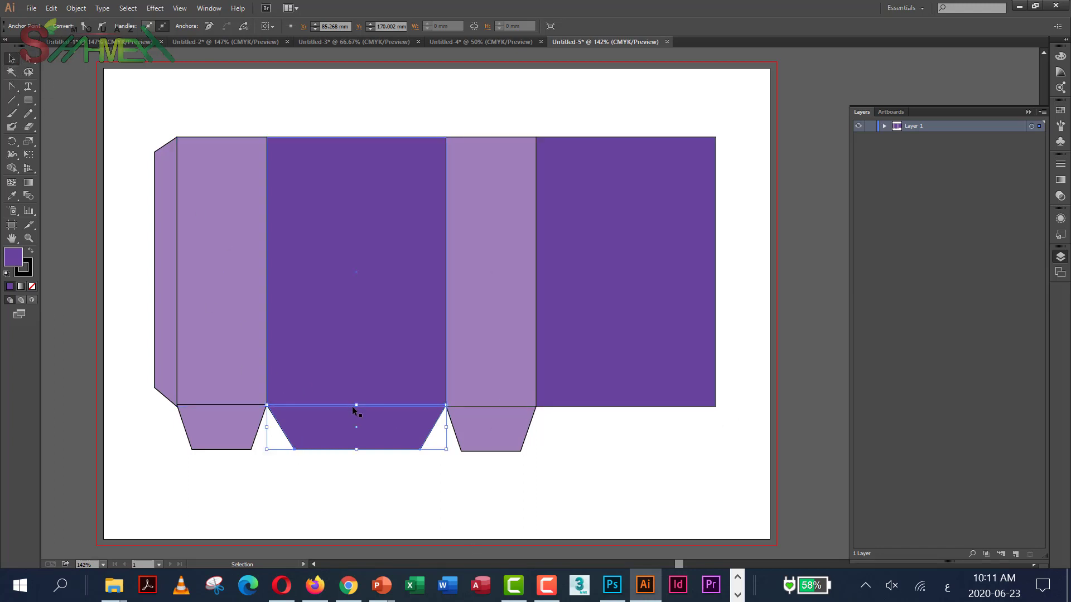
key("a")
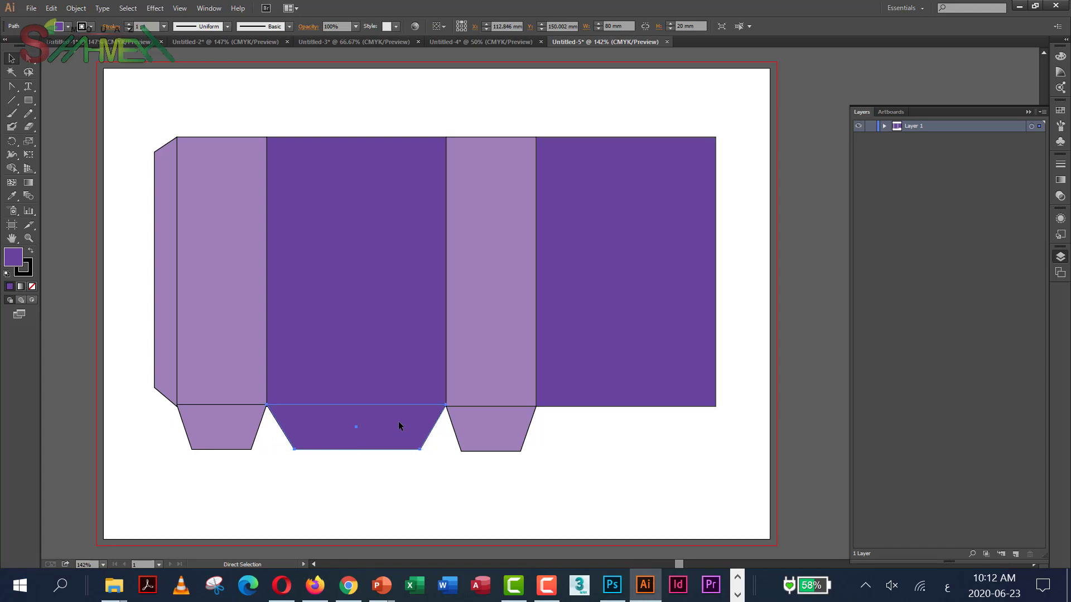
key("v")
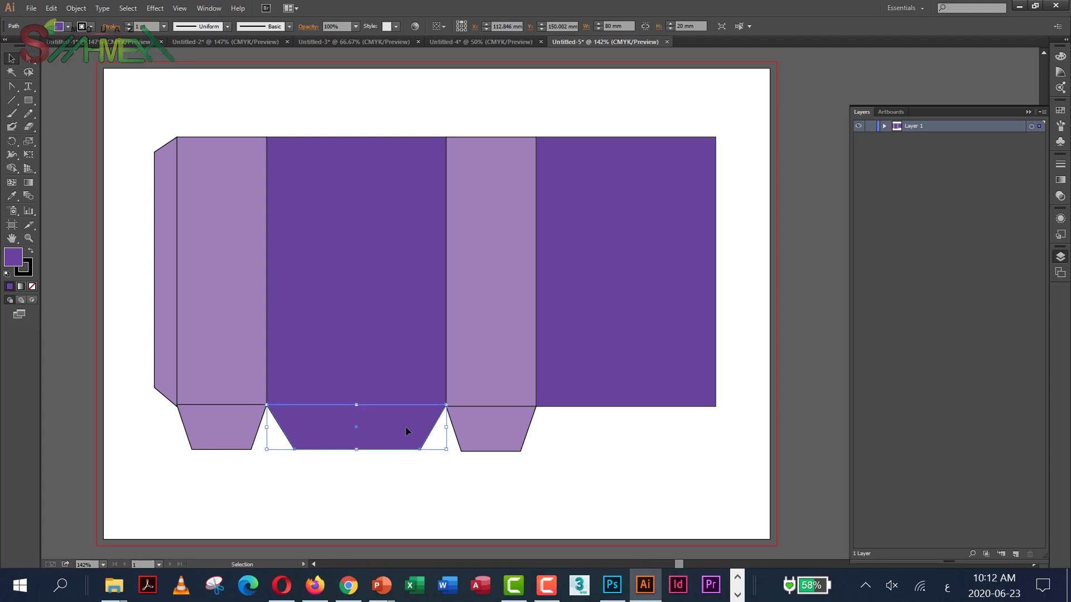
left_click_drag(406, 427, 675, 434)
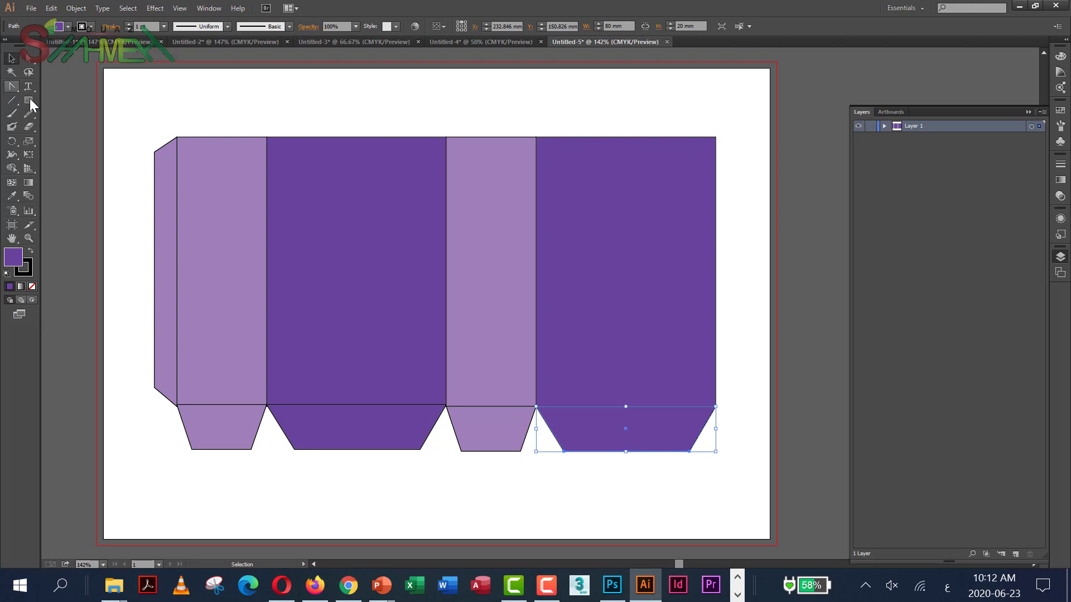
Choose the Ellipse tool and set the fill to light purple B28FEA with the copied bottom flap still selected.
left_click_drag(29, 98, 88, 124)
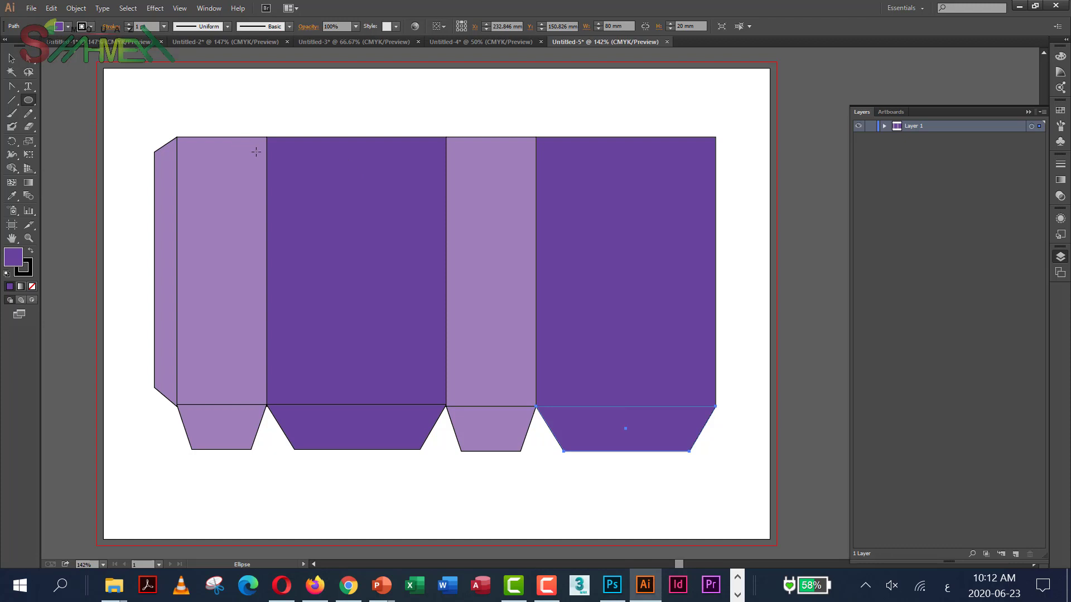
double_click(17, 259)
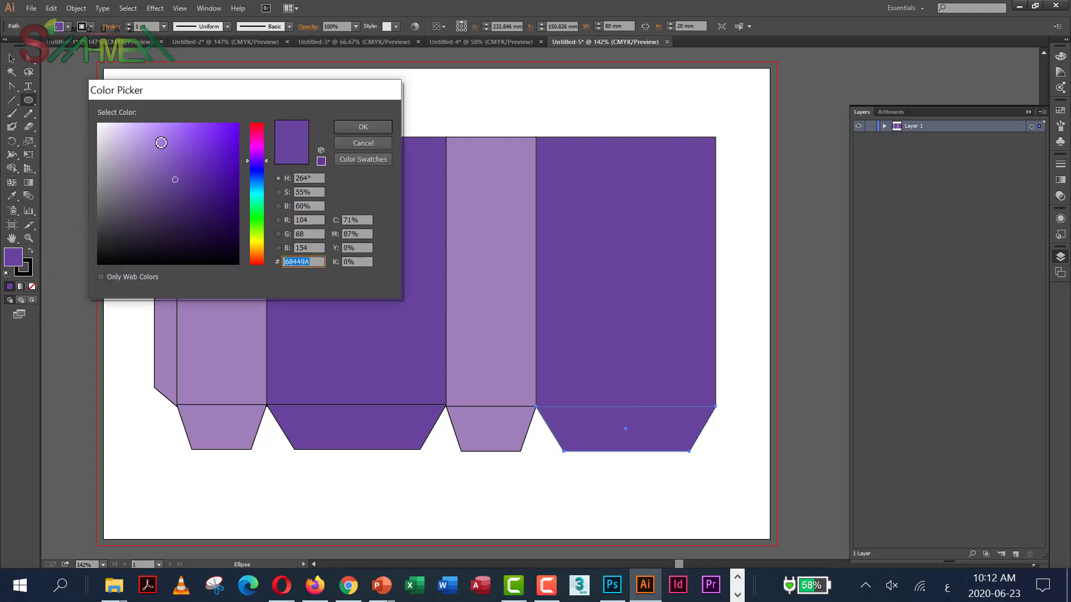
left_click(152, 134)
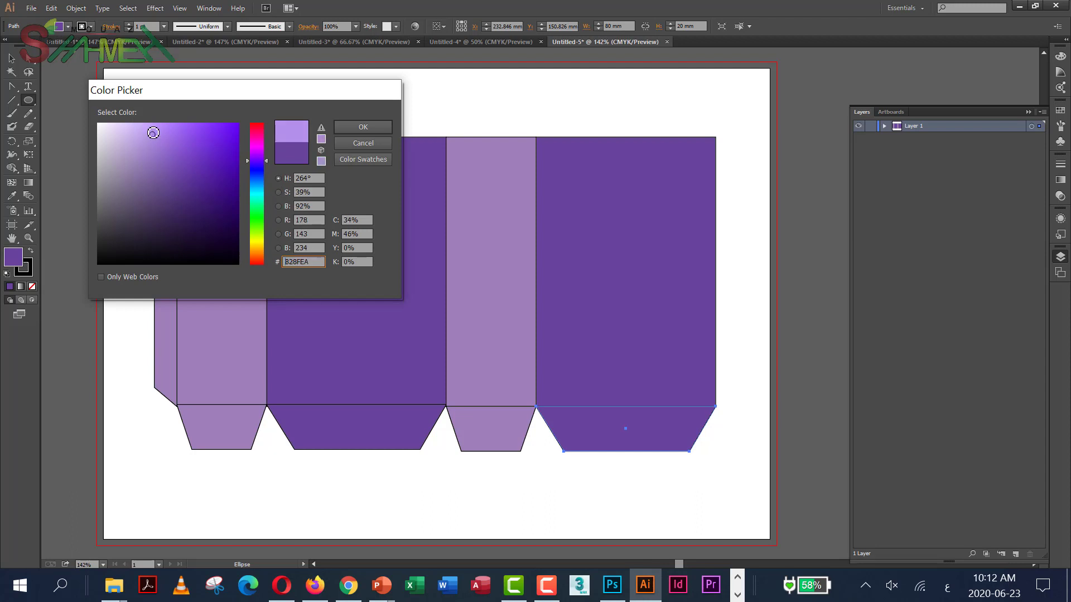
left_click(376, 125)
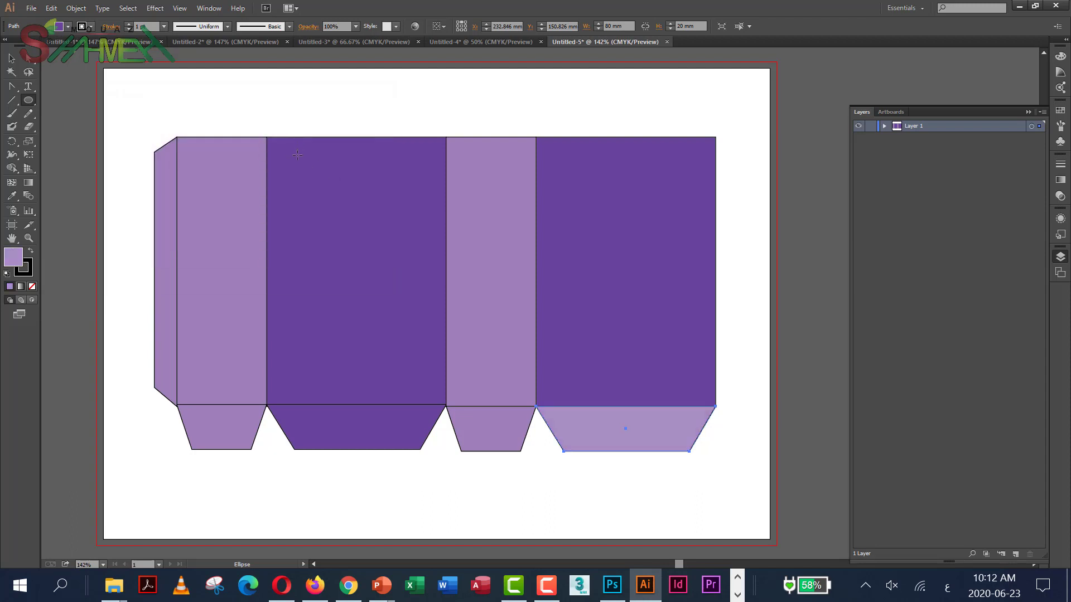
Draw a light purple handle-hole circle about 4.5 mm across near the upper edge of the dark panel between the side panels.
mouse_move(297, 158)
left_mouse_down()
mouse_move(324, 176)
mouse_move(311, 173)
left_mouse_up()
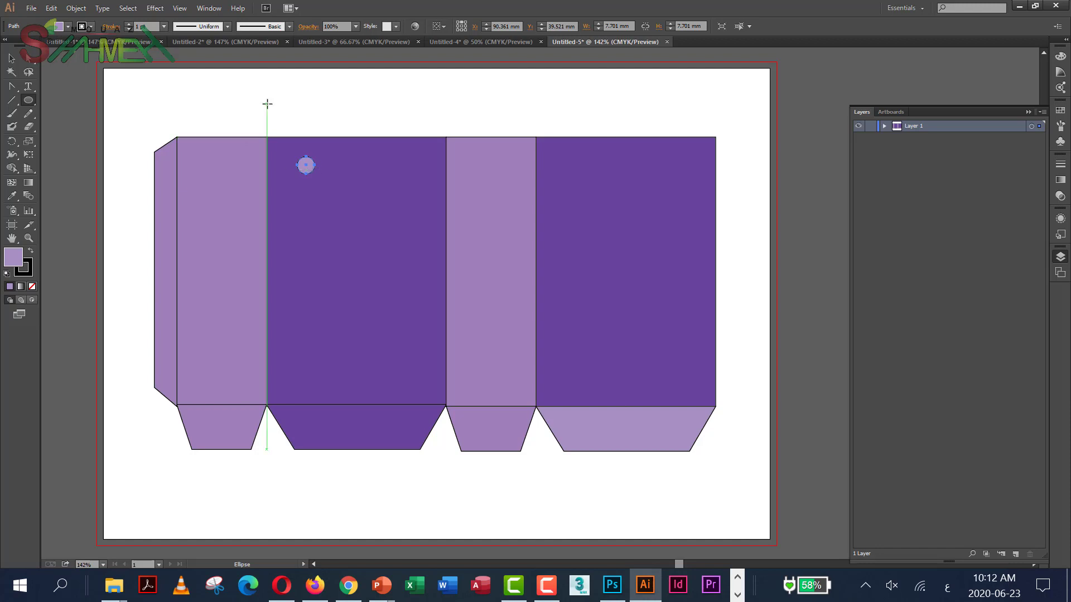
key("ctrl+z")
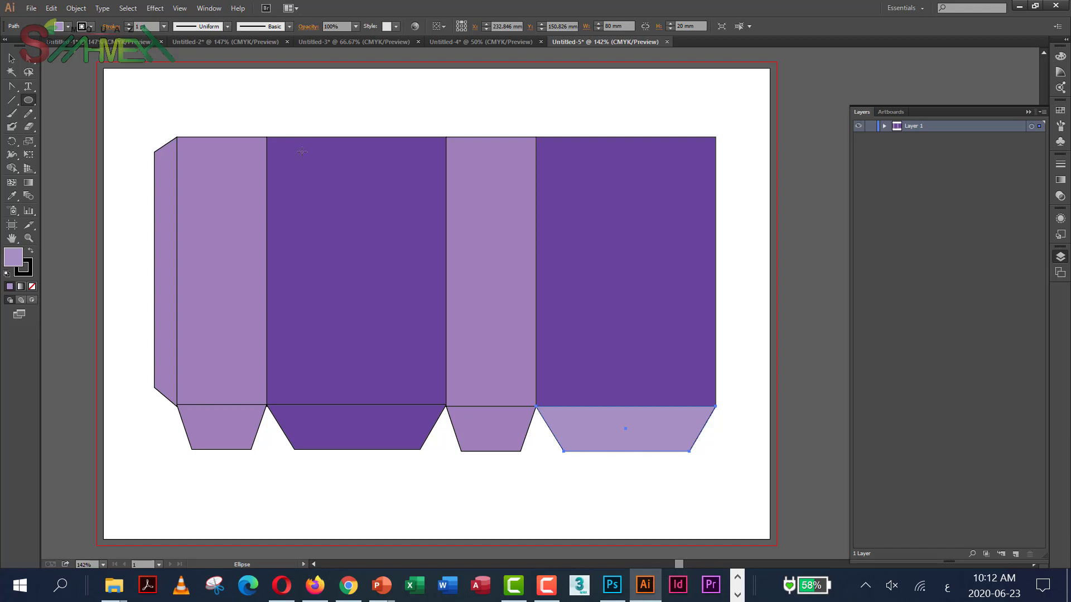
left_click_drag(302, 152, 311, 162)
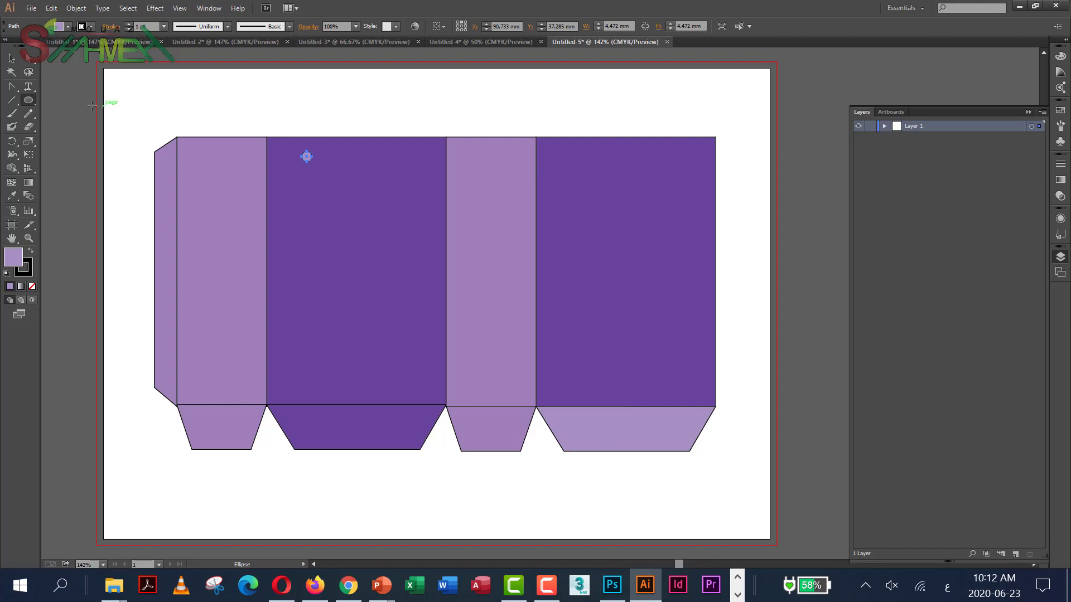
left_click(11, 58)
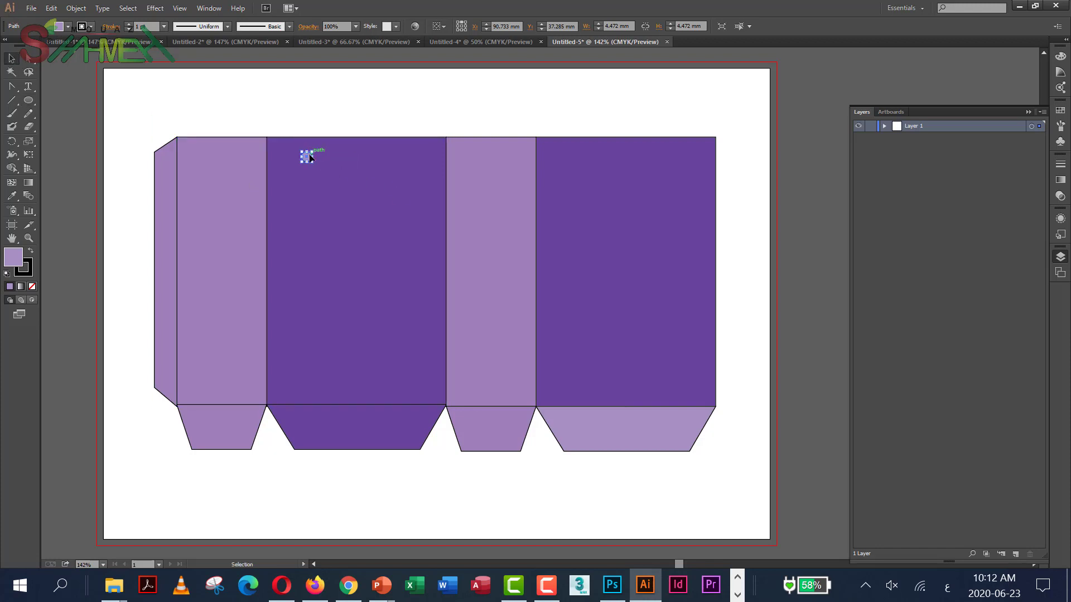
left_click_drag(308, 157, 320, 153)
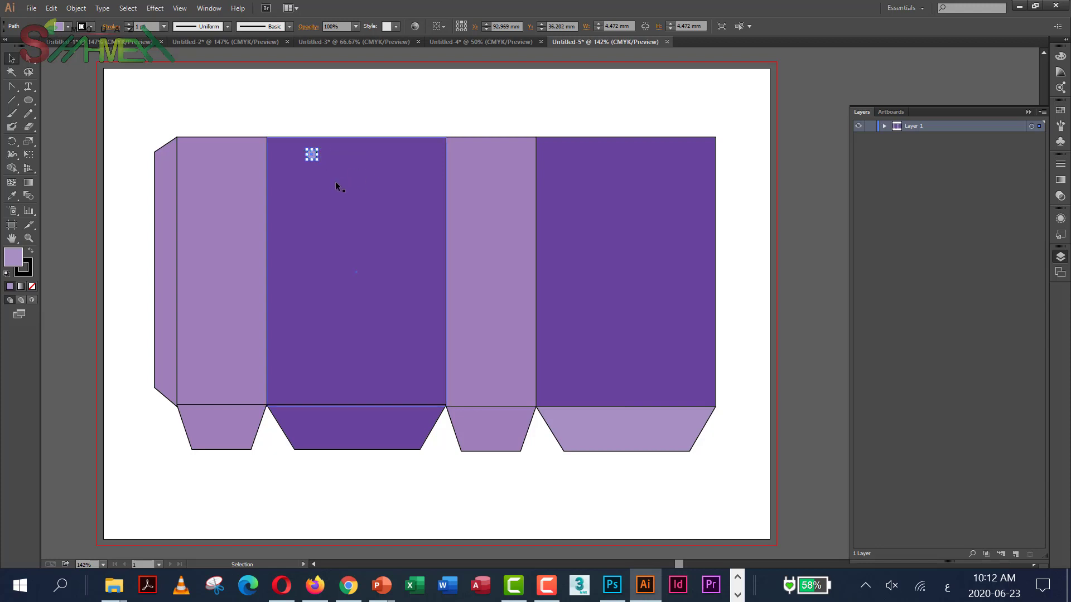
Duplicate the circle horizontally about 39 mm across the same dark purple panel to mark the second handle hole.
key("a")
key("v")
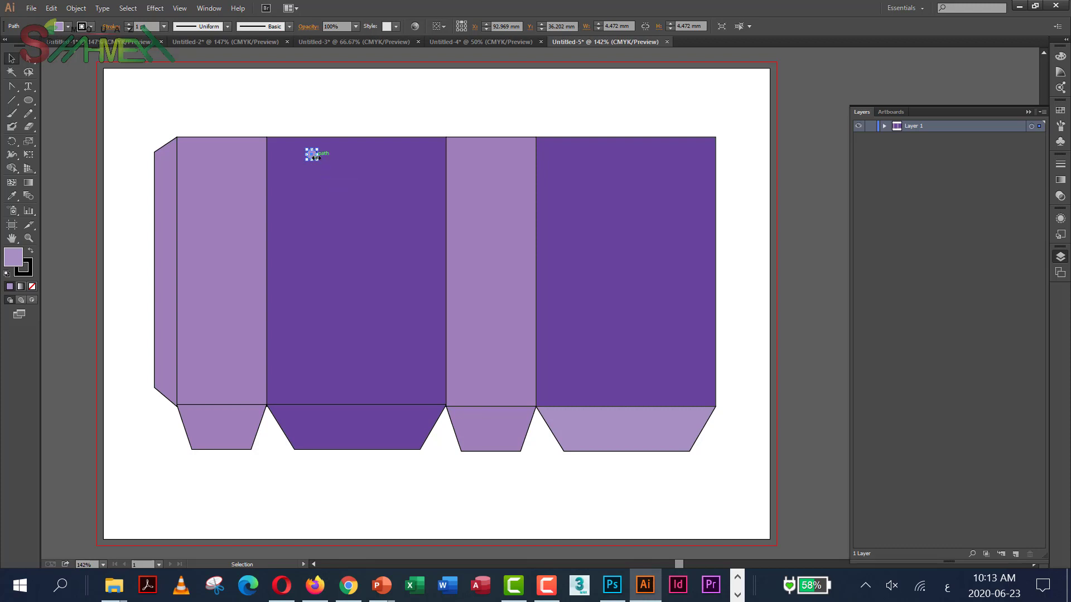
left_click_drag(314, 155, 402, 156)
Select both circles and duplicate the pair at the same height, centred across the outer dark purple panel.
left_click(311, 154, "shift")
key("a")
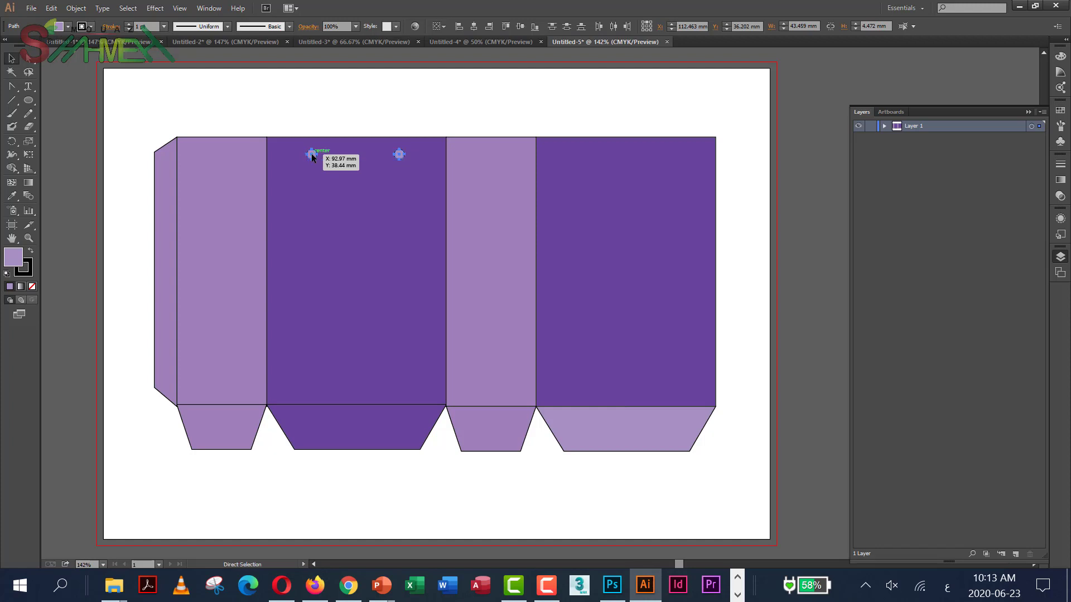
key("v")
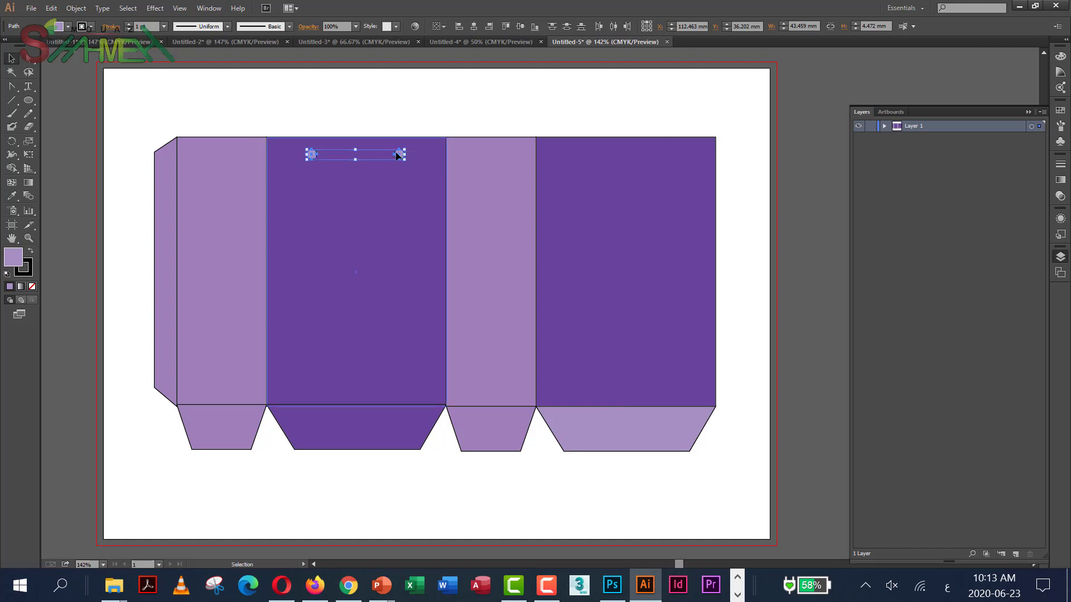
left_click_drag(401, 158, 670, 158)
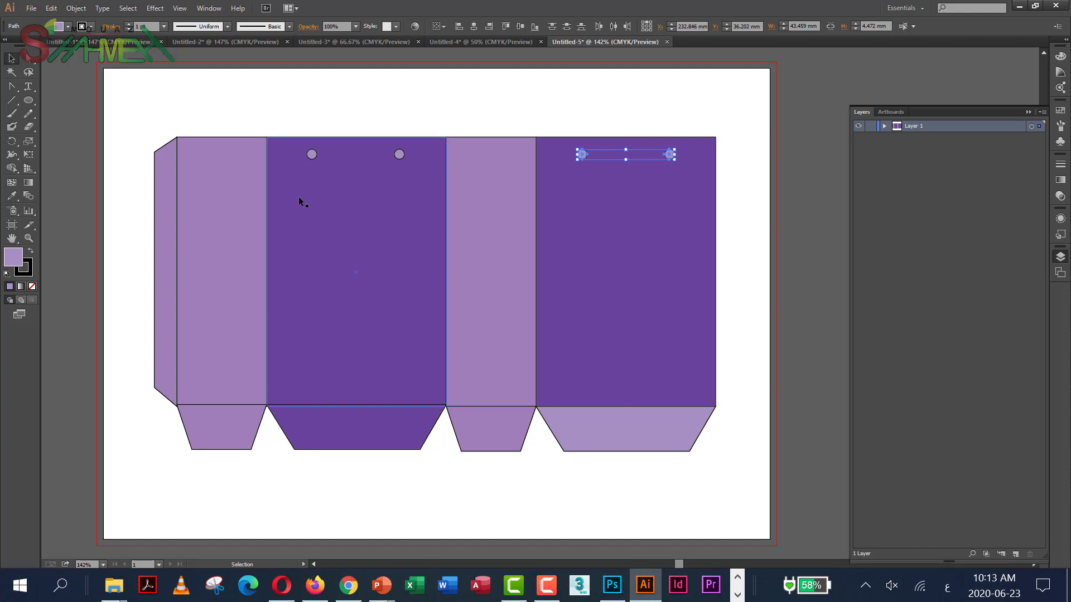
Select the dark panel between the side panels with its two circles and separate both circle areas using Shape Builder.
left_click_drag(299, 197, 358, 168)
key("ctrl+z")
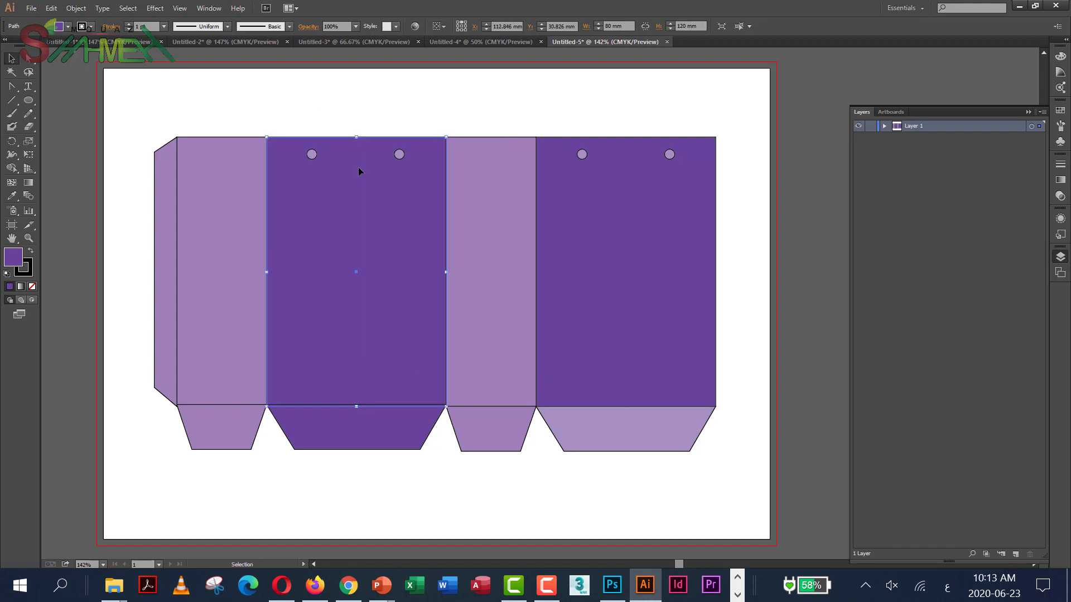
left_click_drag(425, 106, 287, 272)
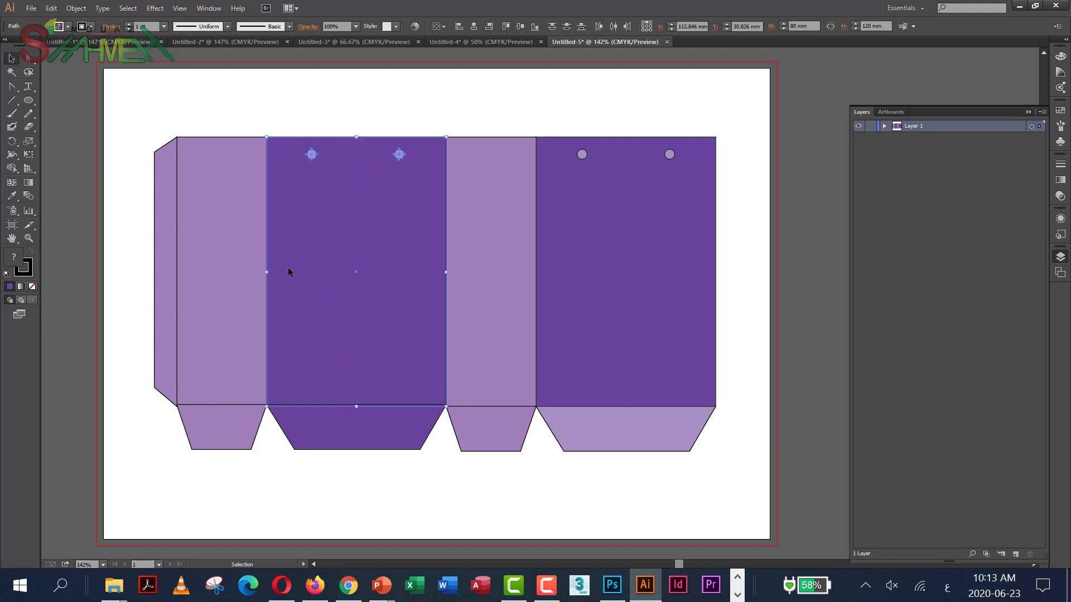
left_click(16, 170)
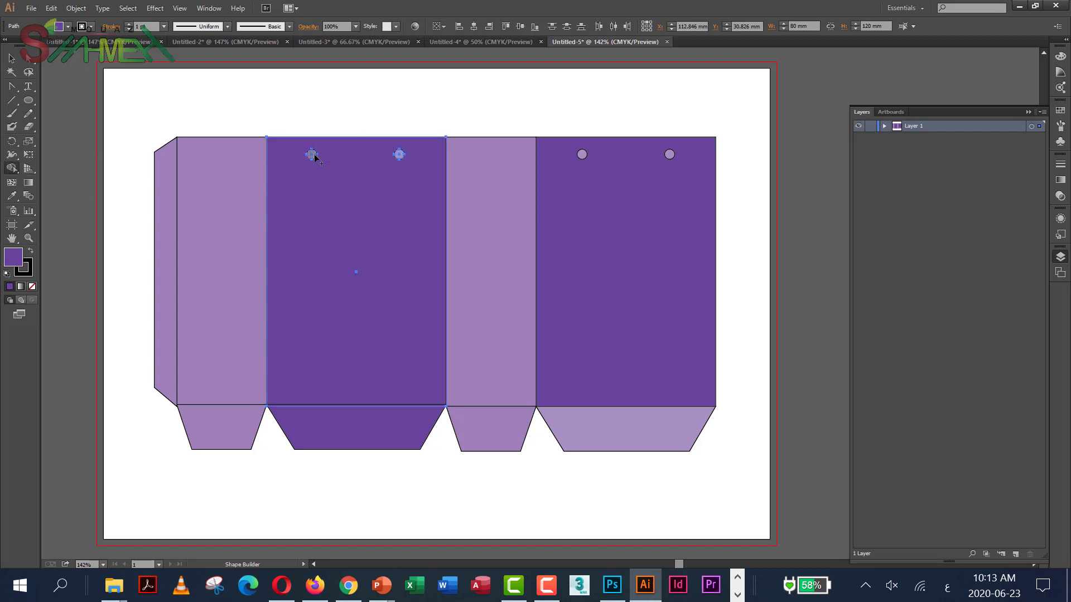
key("ctrl+equal")
key("ctrl+equal")
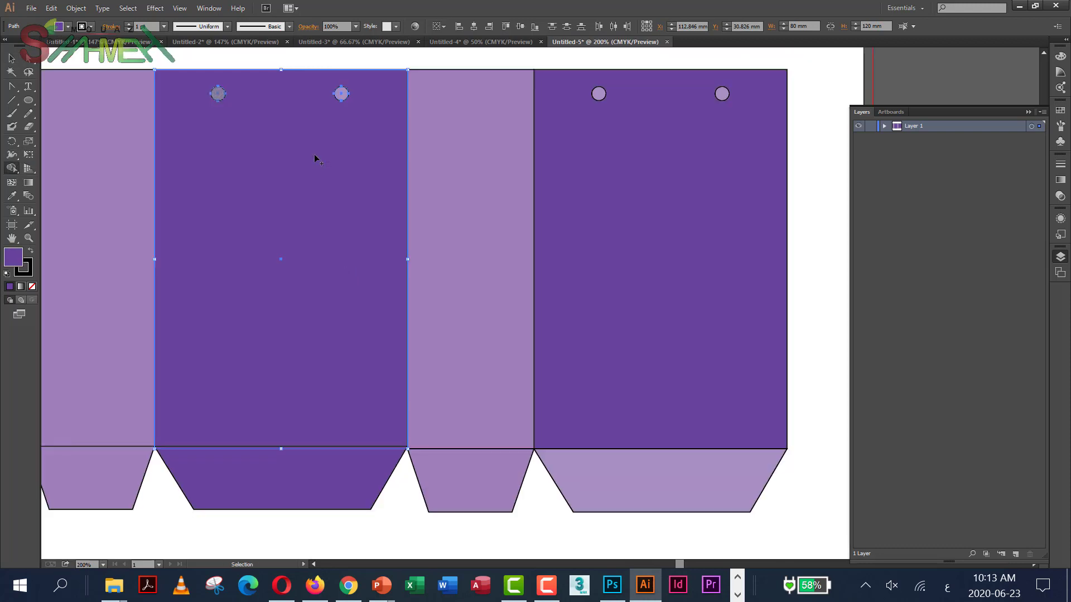
left_click(218, 96)
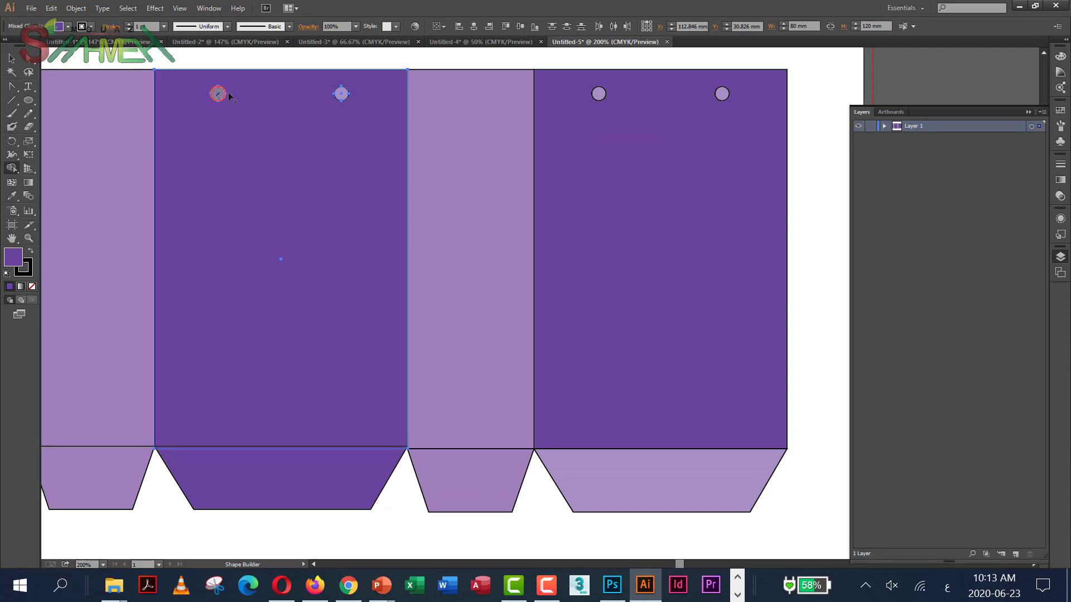
left_click(339, 99)
Delete the two separated circle areas to cut the handle holes out of the dark panel between the side panels.
left_click(12, 57)
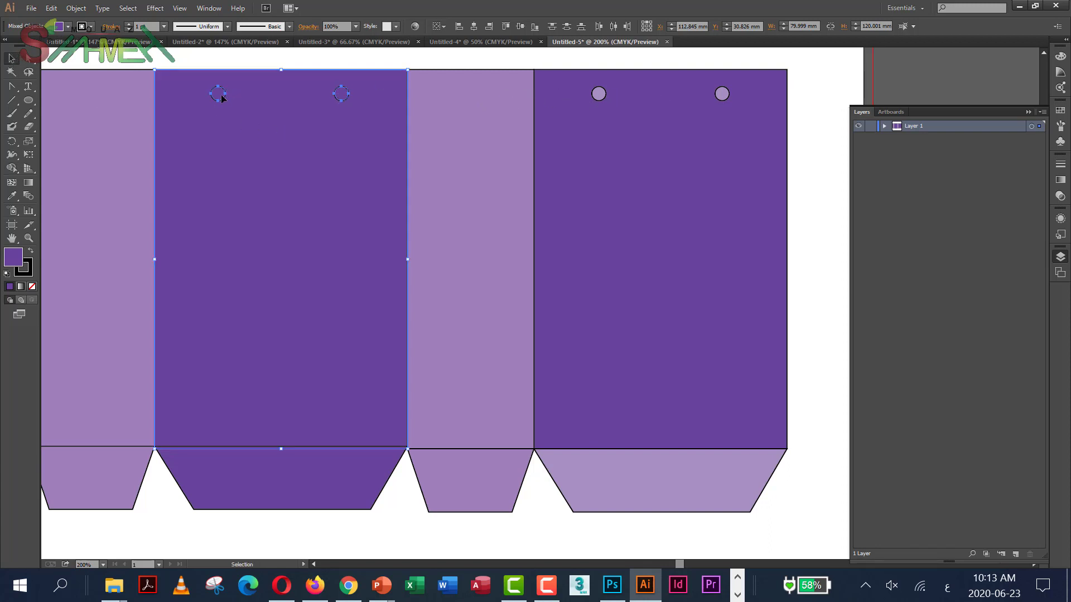
key("Delete")
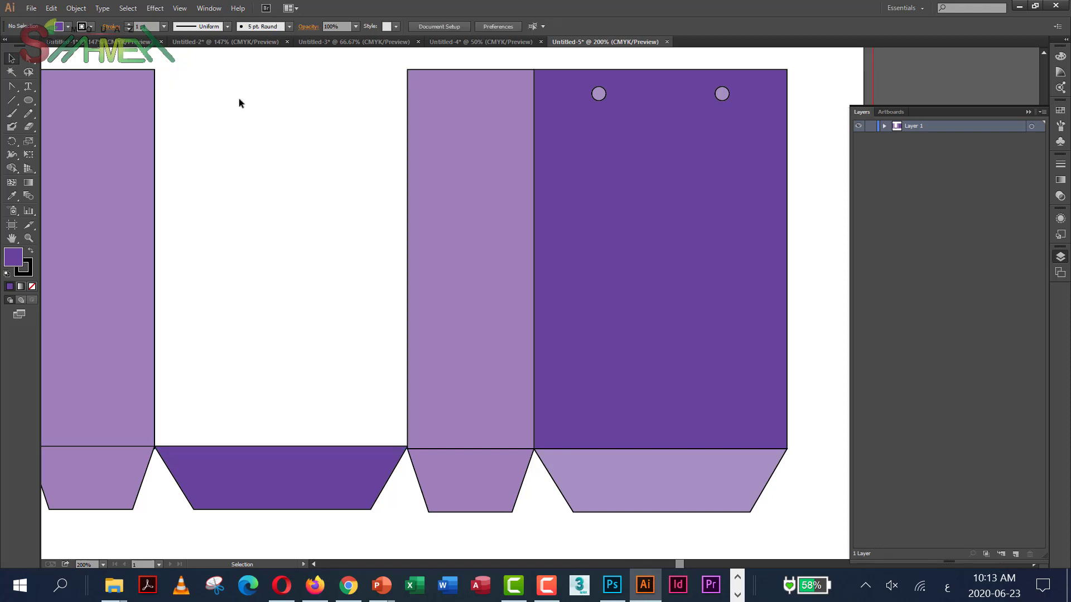
key("ctrl+z")
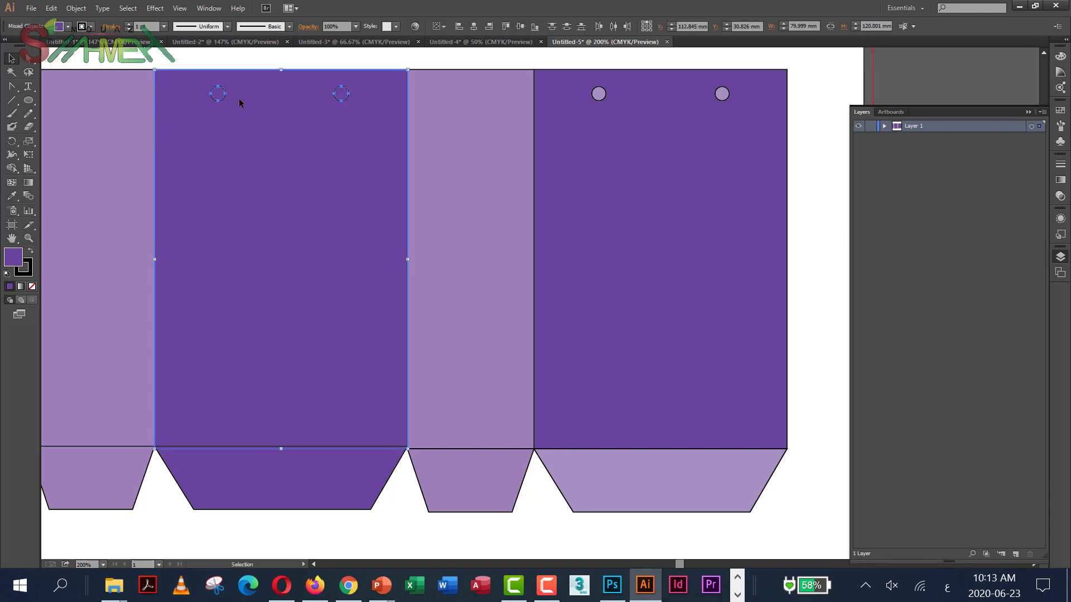
left_click(390, 55)
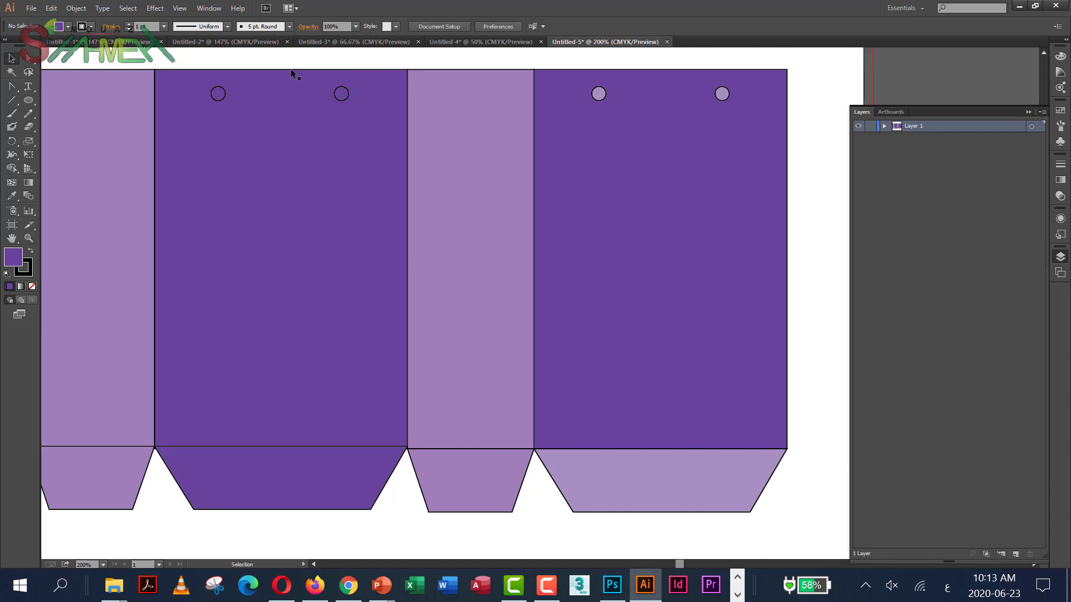
left_click(218, 97)
key("Delete")
left_click(341, 95)
key("Delete")
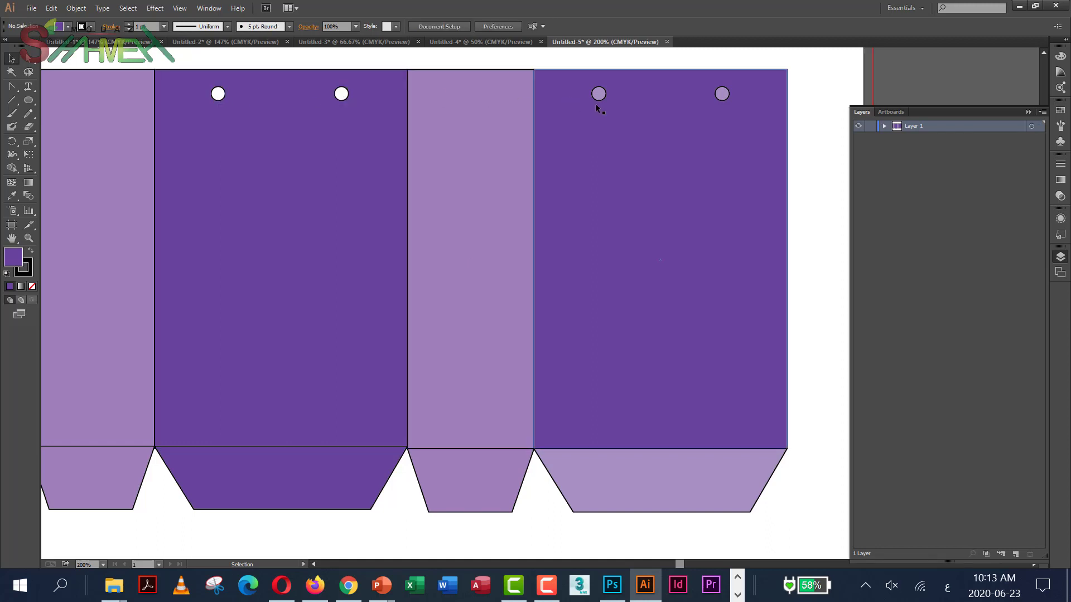
Select the outer dark purple panel with its two circles and separate both circle areas using Shape Builder.
left_click_drag(814, 63, 560, 188)
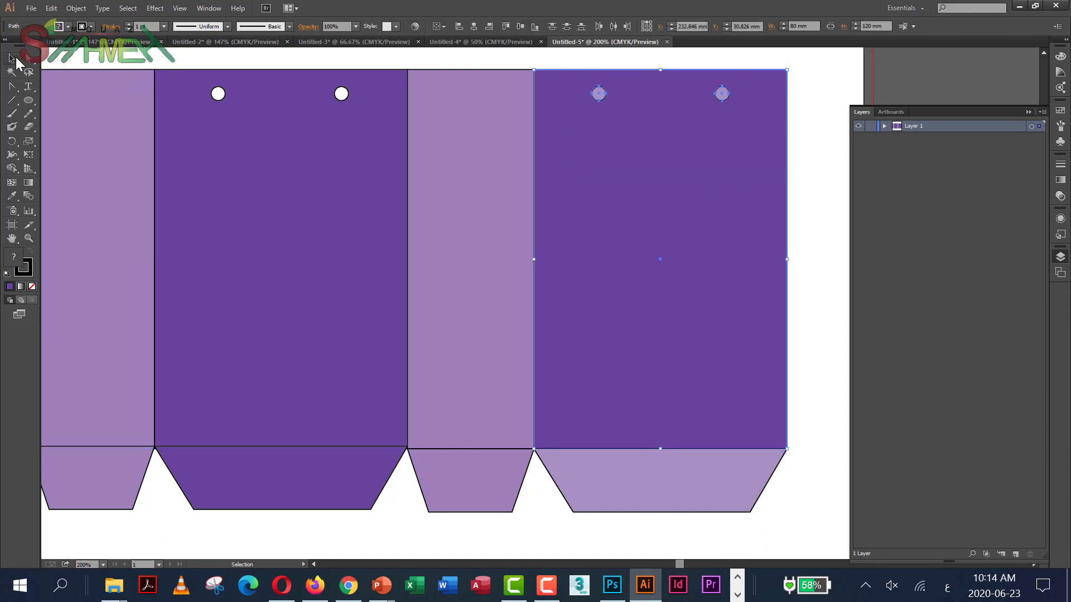
left_click(12, 168)
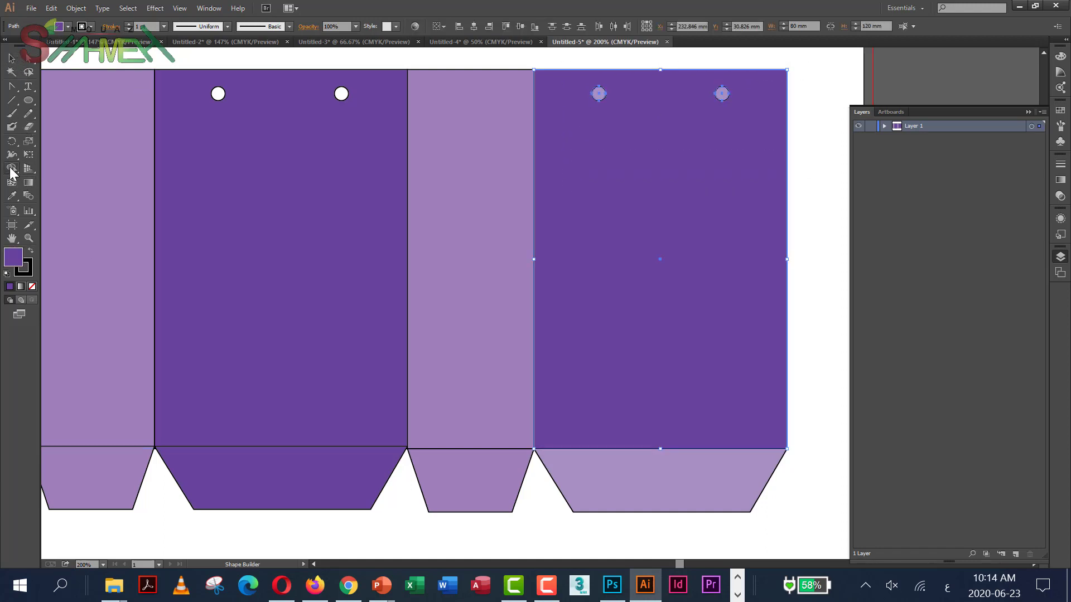
left_click(599, 96)
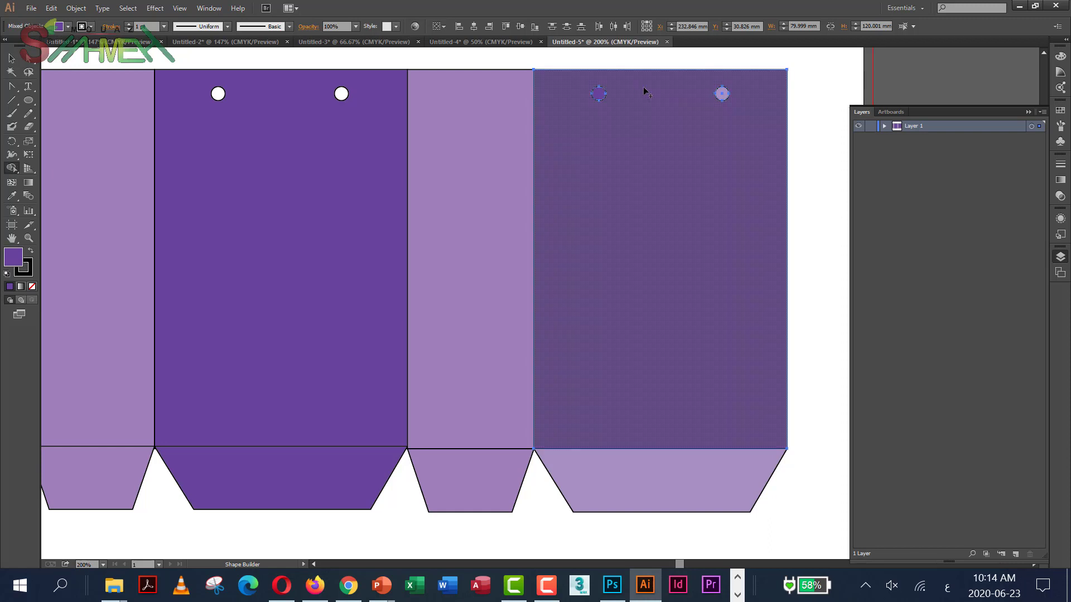
left_click(722, 95)
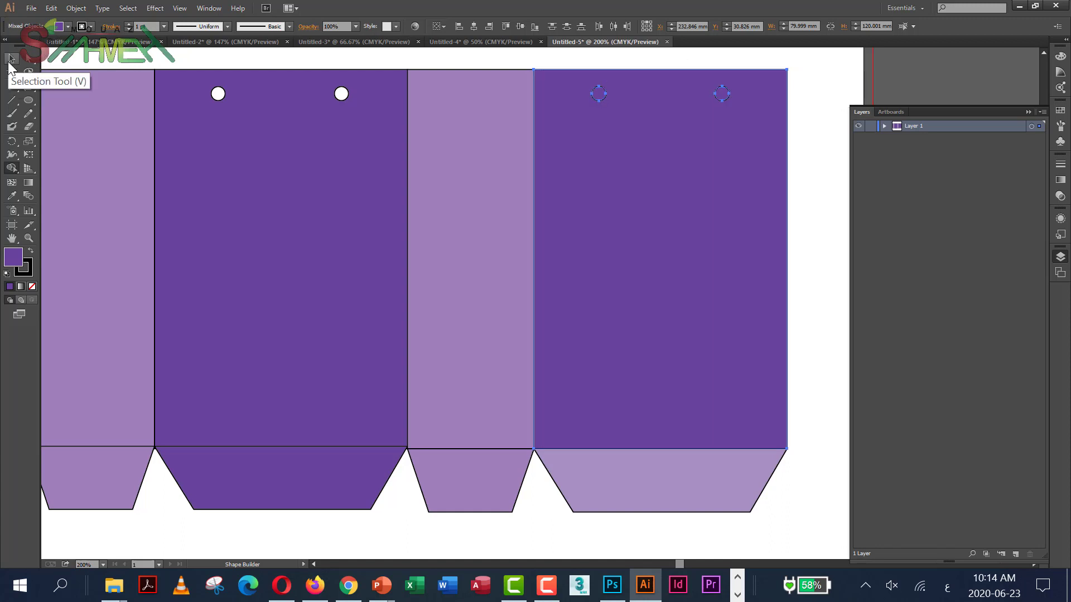
Delete the two separated circle areas to cut the handle holes out of the outer dark purple panel.
left_click(12, 58)
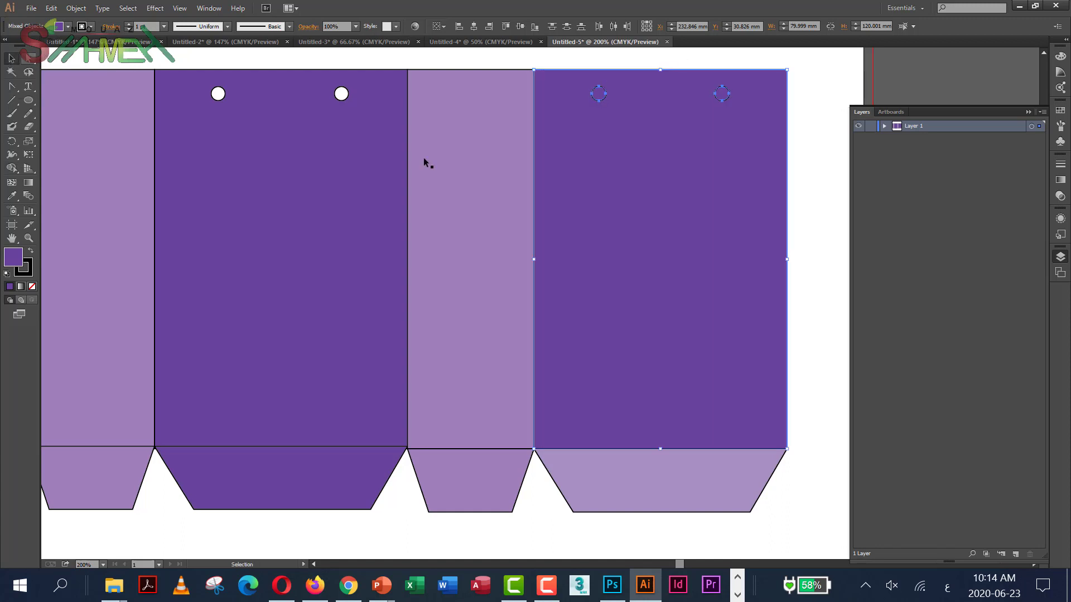
left_click(800, 82)
key("ctrl+z")
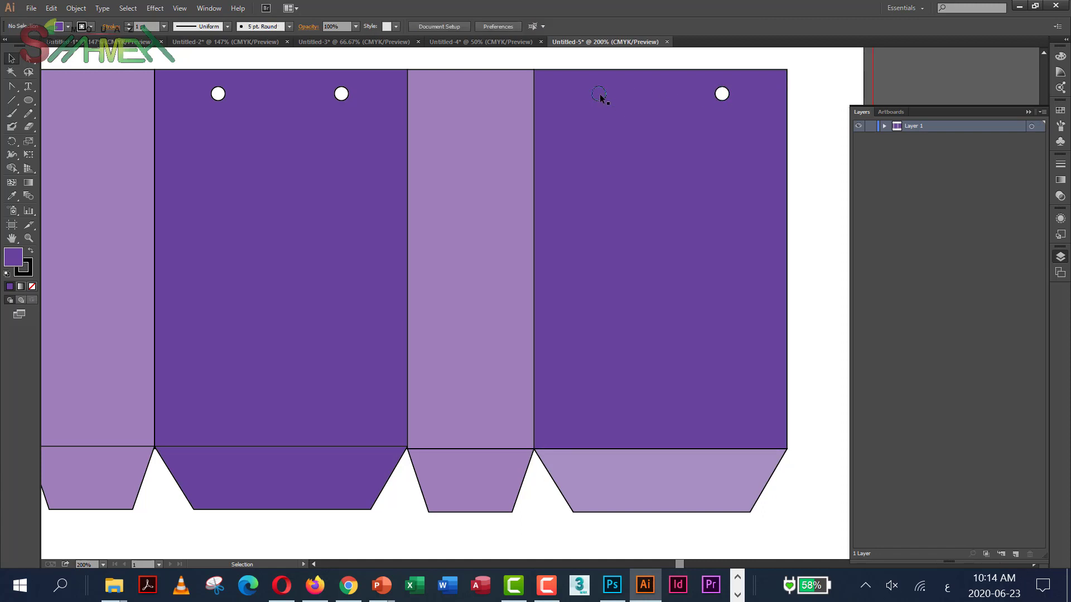
key("ctrl+z")
key("a")
key("ctrl+0")
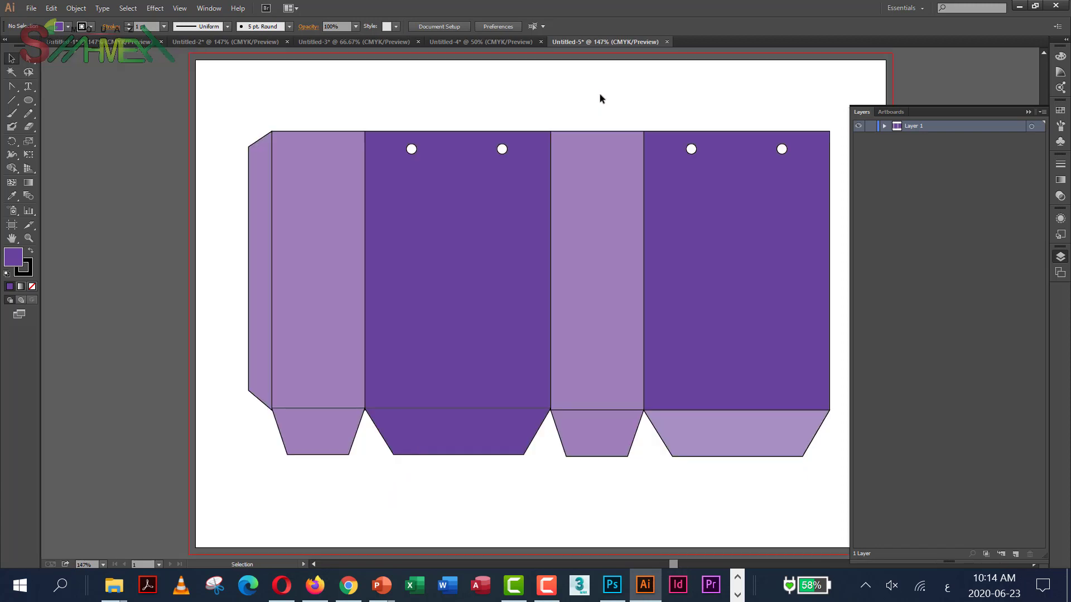